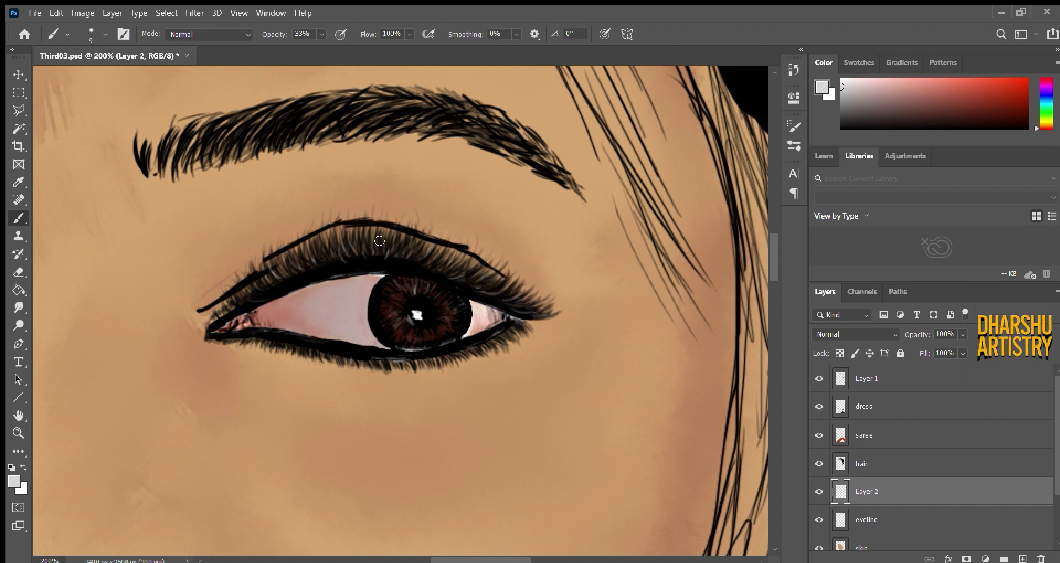
Paint round light grey highlights in both pupils with the brush at 100% opacity, and save the file.
{"action": "key", "text": "ctrl+minus"}
{"action": "key", "text": "ctrl+minus"}
{"action": "key", "text": "ctrl+minus"}
{"action": "key", "text": "ctrl+minus"}
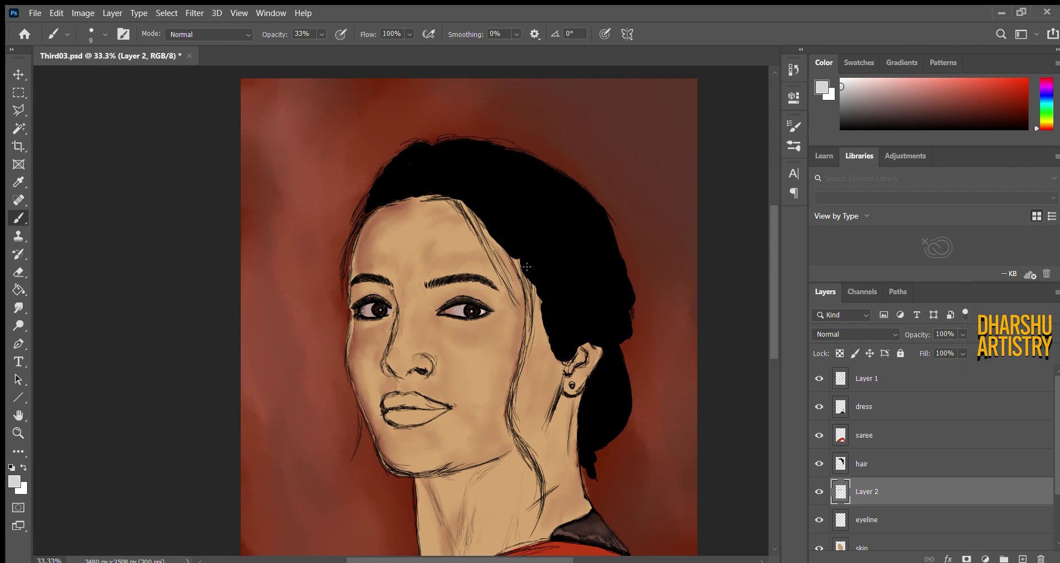
{"action": "key", "text": "ctrl+plus"}
{"action": "key", "text": "ctrl+plus"}
{"action": "key", "text": "ctrl+plus"}
{"action": "key", "text": "ctrl+plus"}
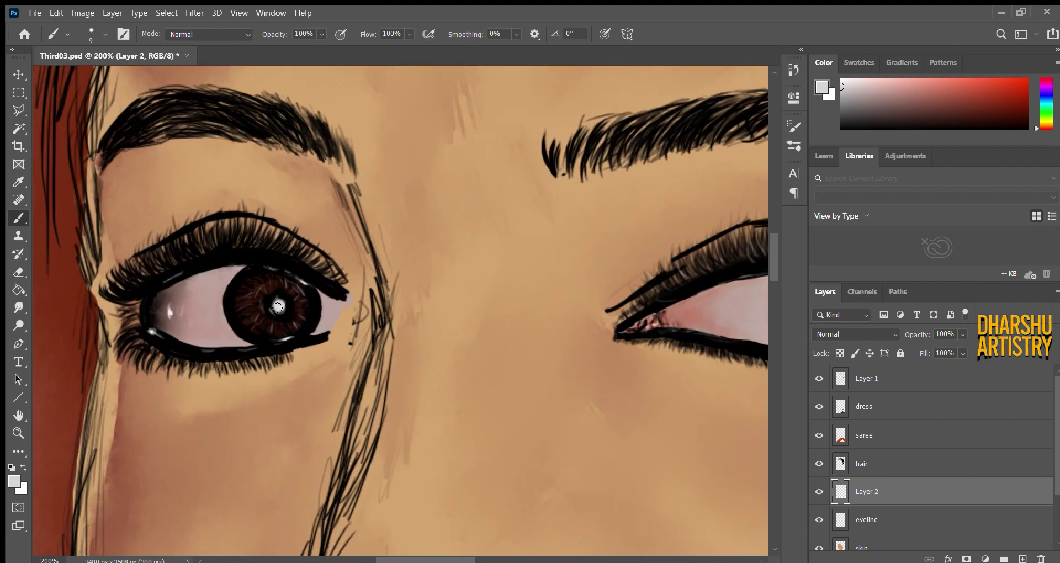
{"action": "scroll", "coordinate": [467, 229], "scroll_direction": "right", "scroll_amount": 6}
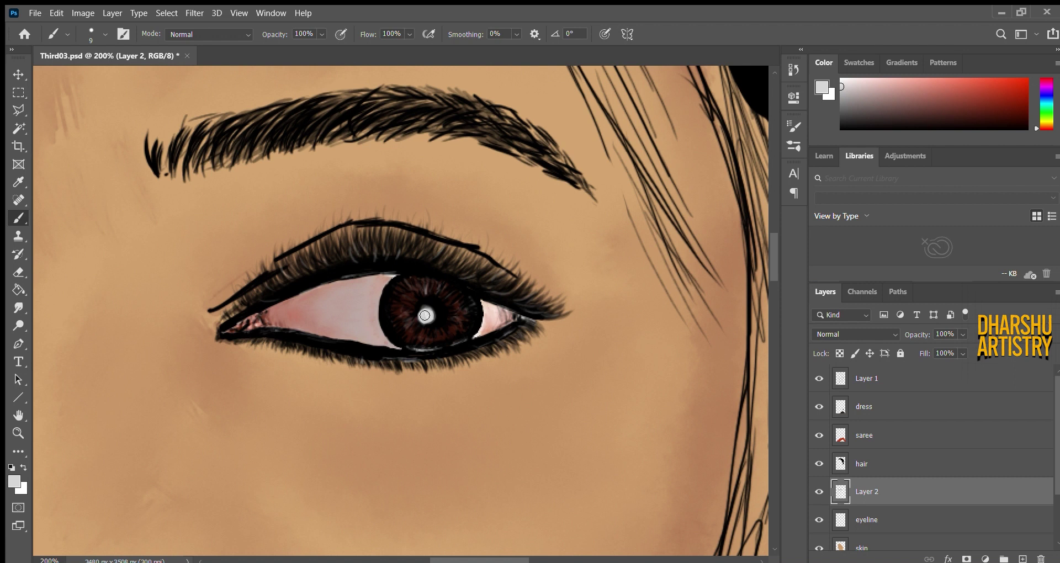
{"action": "key", "text": "ctrl+minus"}
{"action": "key", "text": "ctrl+minus"}
{"action": "key", "text": "ctrl+minus"}
{"action": "key", "text": "ctrl+minus"}
{"action": "key", "text": "ctrl+minus"}
{"action": "key", "text": "ctrl+s"}
Activate the saree layer and set up a 136 px brush with a dark red slightly deeper than the saree's base colour.
{"action": "left_click", "coordinate": [840, 435]}
{"action": "left_click", "coordinate": [18, 481]}
{"action": "left_click", "coordinate": [469, 425]}
{"action": "left_click", "coordinate": [506, 78]}
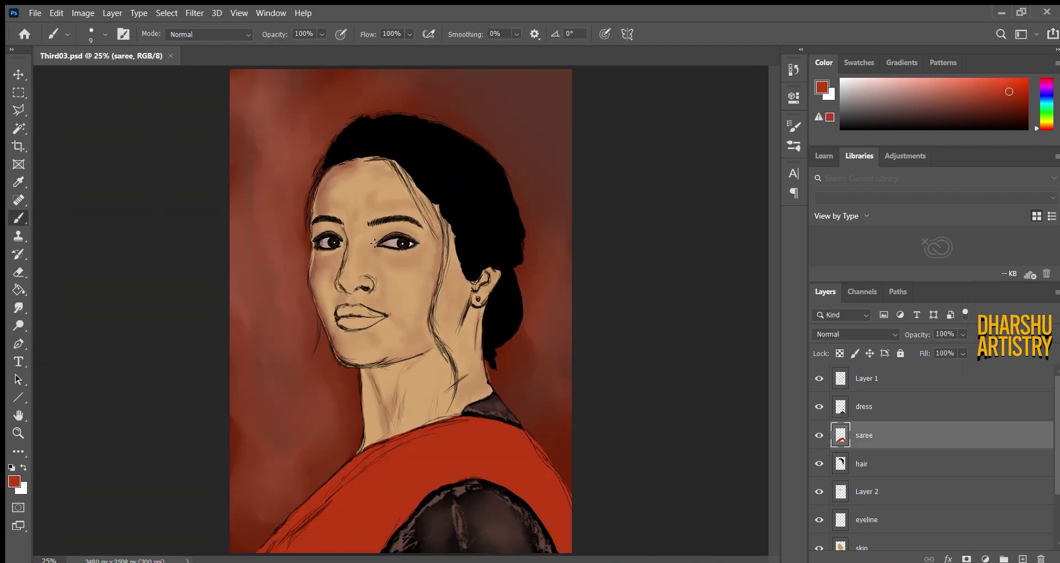
{"action": "key", "text": "ctrl+plus"}
{"action": "key", "text": "ctrl+plus"}
{"action": "scroll", "coordinate": [403, 209], "scroll_direction": "down", "scroll_amount": 6}
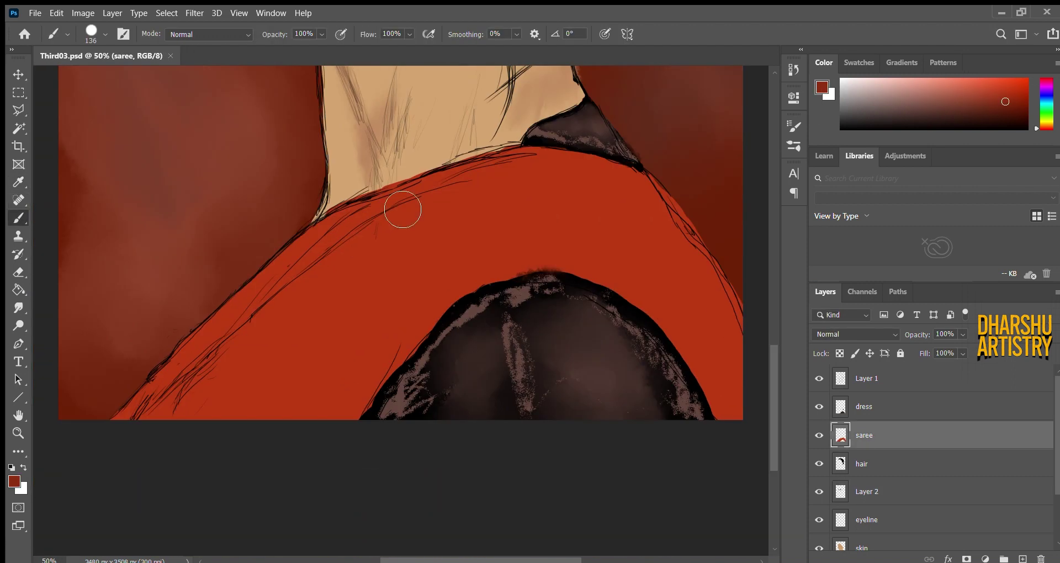
Brush long dark red fold strokes along the saree's upper part below the neck, following its curve.
{"action": "mouse_move", "coordinate": [193, 431]}
{"action": "left_mouse_down"}
{"action": "mouse_move", "coordinate": [210, 383]}
{"action": "mouse_move", "coordinate": [293, 313]}
{"action": "mouse_move", "coordinate": [552, 193]}
{"action": "left_mouse_up"}
{"action": "key", "text": "ctrl+plus"}
{"action": "key", "text": "ctrl+z"}
{"action": "key", "text": "ctrl+minus"}
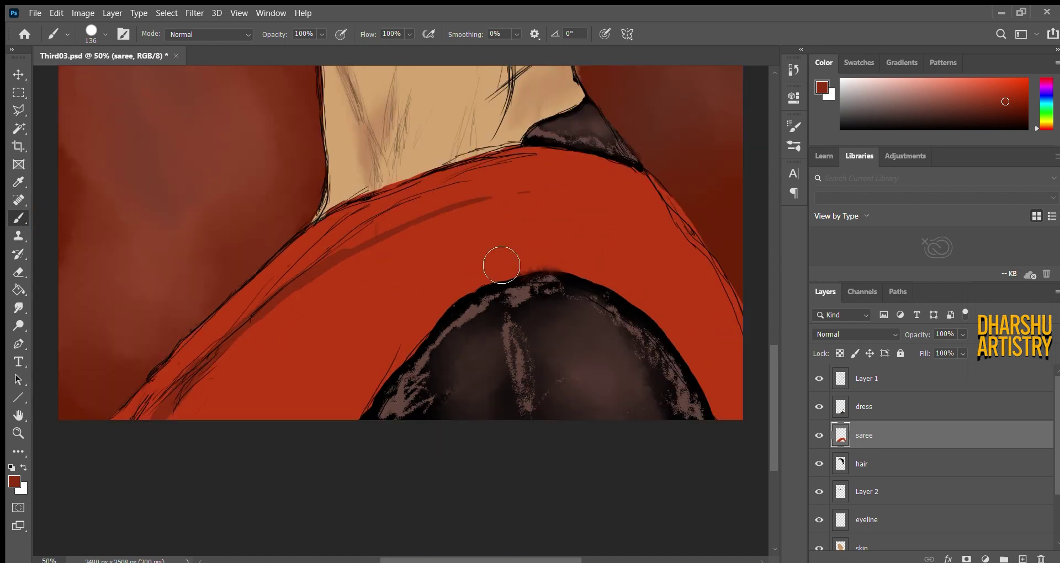
{"action": "mouse_move", "coordinate": [152, 397]}
{"action": "left_mouse_down"}
{"action": "mouse_move", "coordinate": [438, 212]}
{"action": "mouse_move", "coordinate": [507, 182]}
{"action": "left_mouse_up"}
{"action": "left_click_drag", "start_coordinate": [413, 268], "coordinate": [515, 223]}
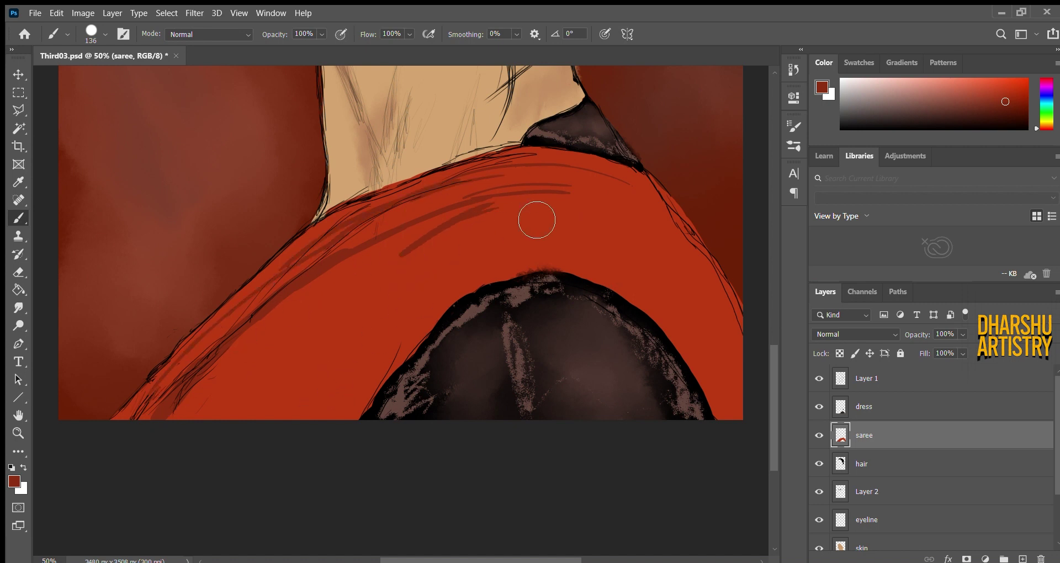
Brush dark red fold strokes from the saree's lower hem up and over the black sleeve.
{"action": "left_click_drag", "start_coordinate": [246, 419], "coordinate": [347, 317]}
{"action": "left_click_drag", "start_coordinate": [271, 403], "coordinate": [386, 278]}
{"action": "mouse_move", "coordinate": [345, 325]}
{"action": "left_mouse_down"}
{"action": "mouse_move", "coordinate": [292, 422]}
{"action": "mouse_move", "coordinate": [371, 309]}
{"action": "left_mouse_up"}
{"action": "left_click_drag", "start_coordinate": [416, 279], "coordinate": [559, 228]}
{"action": "left_click_drag", "start_coordinate": [561, 231], "coordinate": [622, 245]}
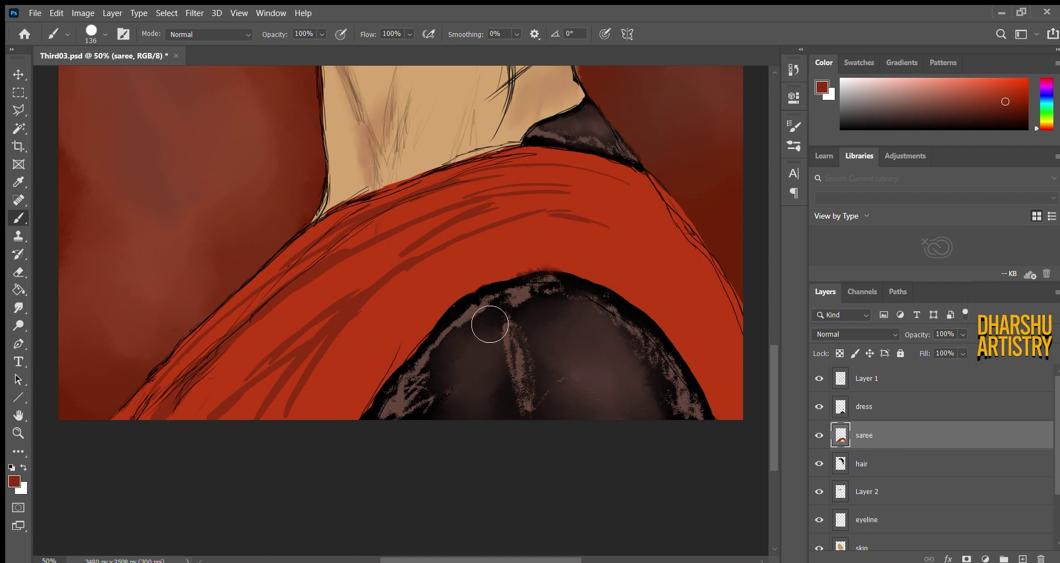
{"action": "left_click_drag", "start_coordinate": [329, 435], "coordinate": [607, 251]}
{"action": "left_click_drag", "start_coordinate": [317, 429], "coordinate": [571, 245]}
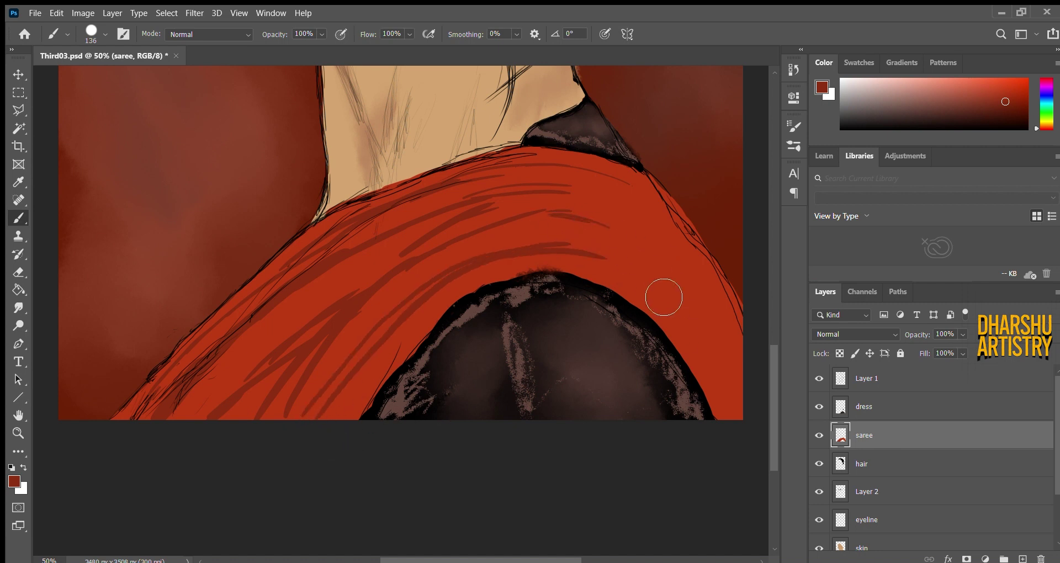
{"action": "left_click_drag", "start_coordinate": [350, 402], "coordinate": [452, 291]}
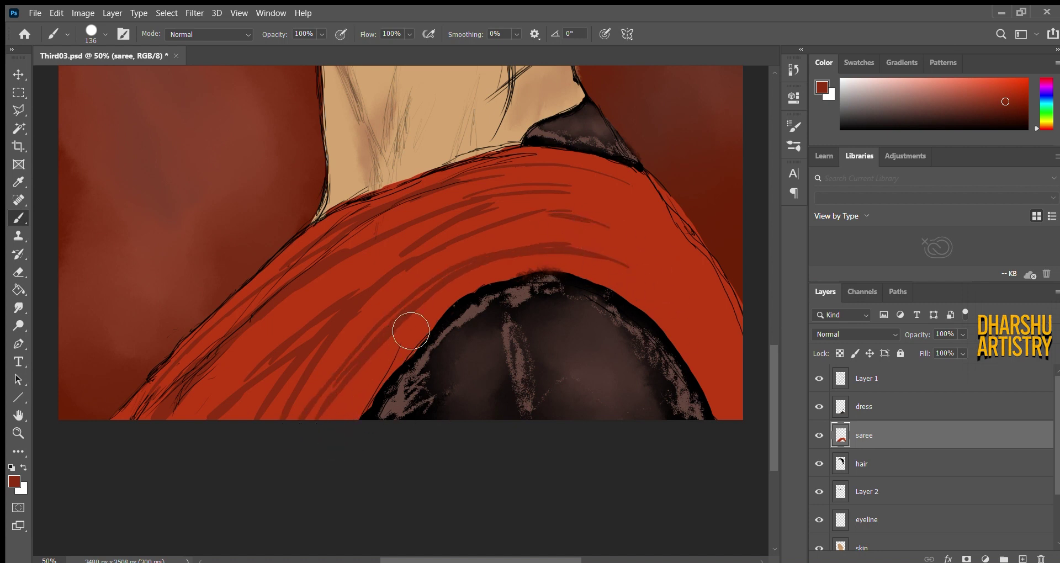
Darken the saree's outer edges along the neckline and behind the shoulder with dark red strokes.
{"action": "mouse_move", "coordinate": [234, 330]}
{"action": "left_mouse_down"}
{"action": "mouse_move", "coordinate": [211, 349]}
{"action": "mouse_move", "coordinate": [306, 255]}
{"action": "mouse_move", "coordinate": [386, 209]}
{"action": "left_mouse_up"}
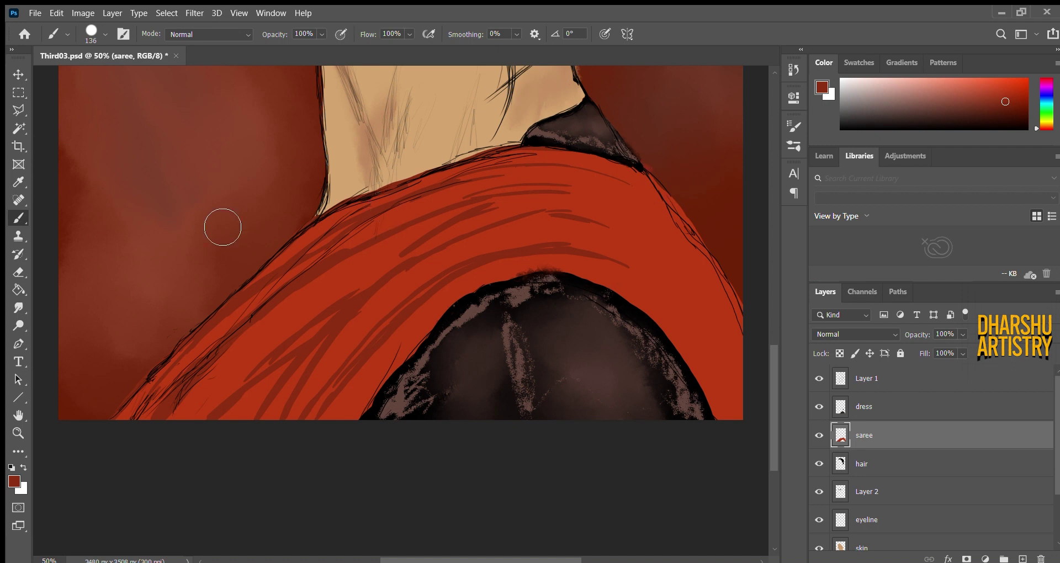
{"action": "key", "text": "ctrl+z"}
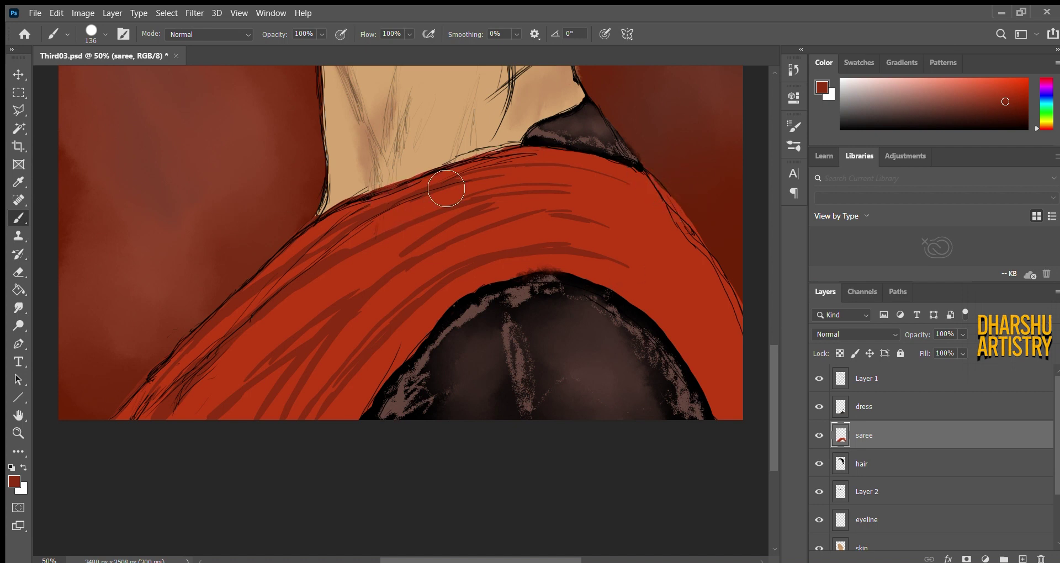
{"action": "left_click_drag", "start_coordinate": [389, 186], "coordinate": [517, 146]}
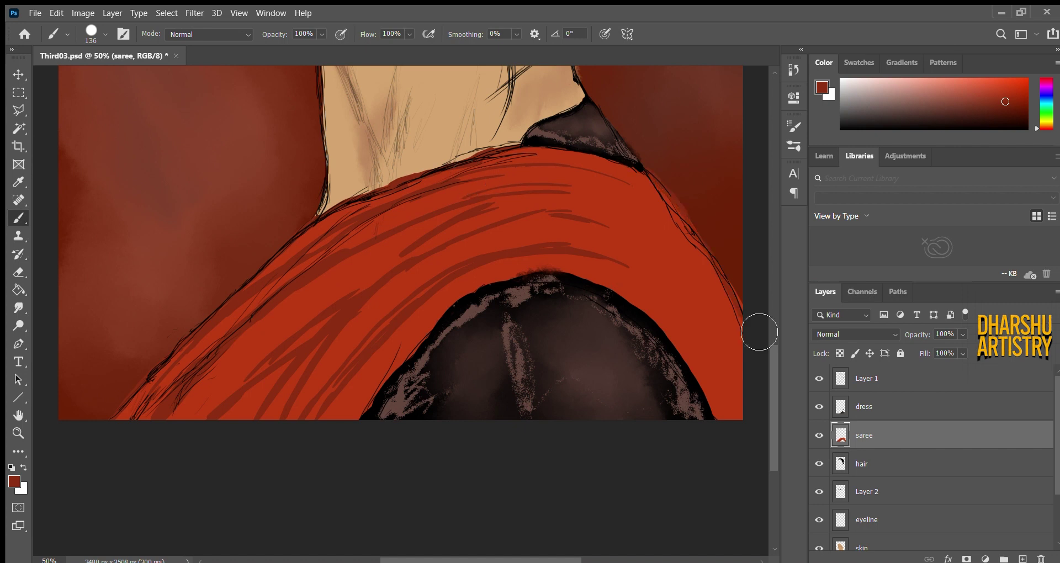
{"action": "mouse_move", "coordinate": [741, 310]}
{"action": "left_mouse_down"}
{"action": "mouse_move", "coordinate": [664, 193]}
{"action": "mouse_move", "coordinate": [710, 240]}
{"action": "mouse_move", "coordinate": [769, 337]}
{"action": "left_mouse_up"}
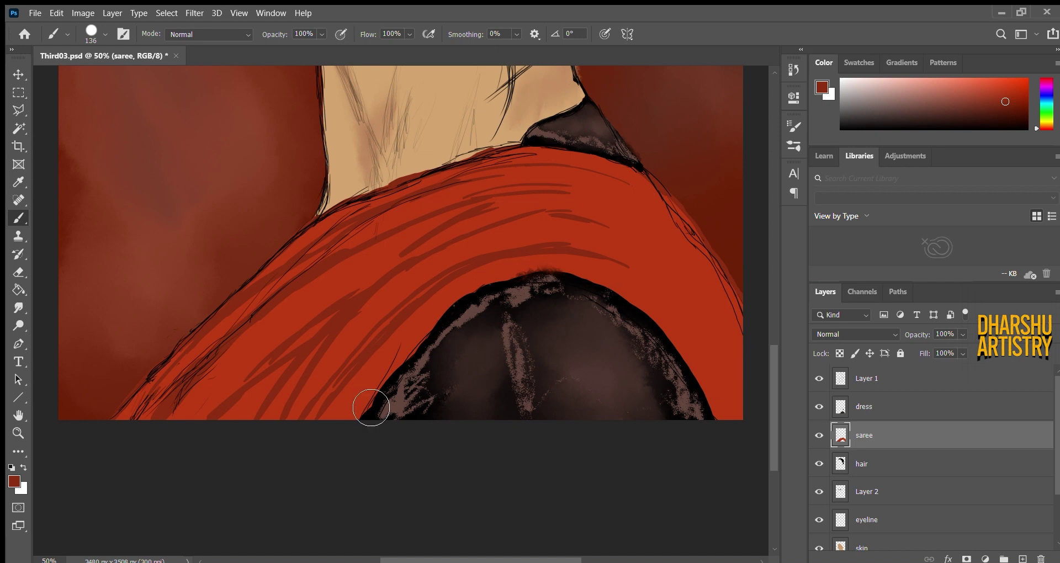
Add dark red fold strokes running down the saree behind the shoulder, beside the black sleeve.
{"action": "left_click_drag", "start_coordinate": [621, 254], "coordinate": [718, 375]}
{"action": "left_click_drag", "start_coordinate": [621, 210], "coordinate": [712, 323]}
{"action": "left_click_drag", "start_coordinate": [613, 188], "coordinate": [735, 319]}
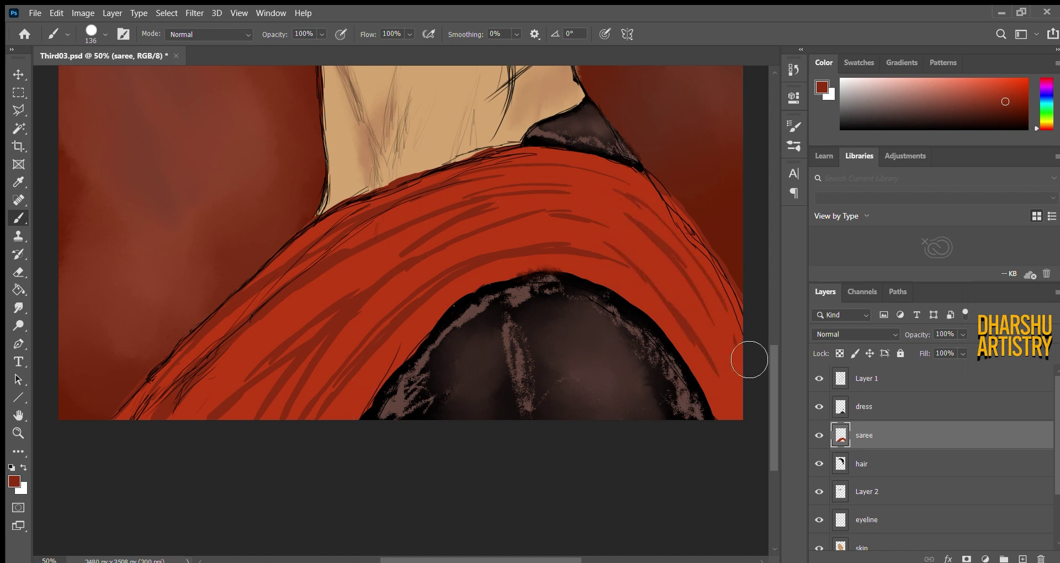
Smudge the dark red folds smooth at 24% strength and erase the overspill along the saree's outline with a 34 px eraser.
{"action": "left_click", "coordinate": [18, 307]}
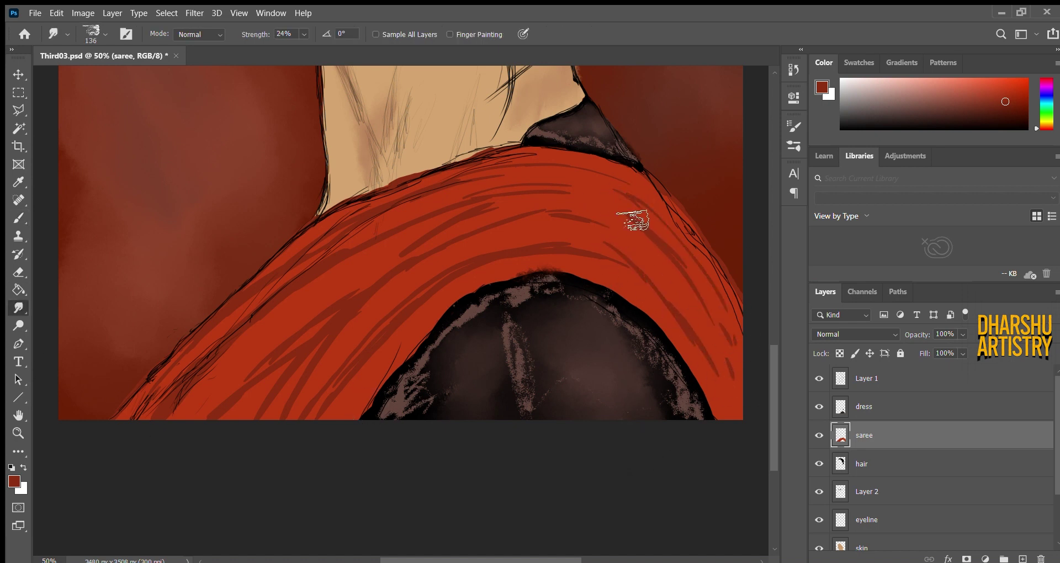
{"action": "mouse_move", "coordinate": [649, 203]}
{"action": "left_mouse_down"}
{"action": "mouse_move", "coordinate": [699, 289]}
{"action": "mouse_move", "coordinate": [672, 303]}
{"action": "mouse_move", "coordinate": [728, 387]}
{"action": "left_mouse_up"}
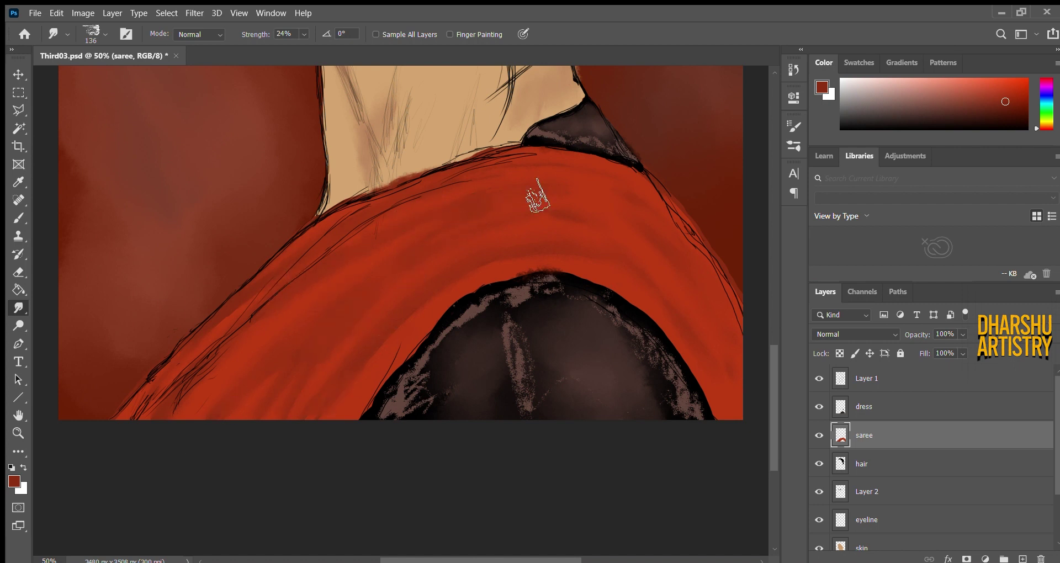
{"action": "key", "text": "e"}
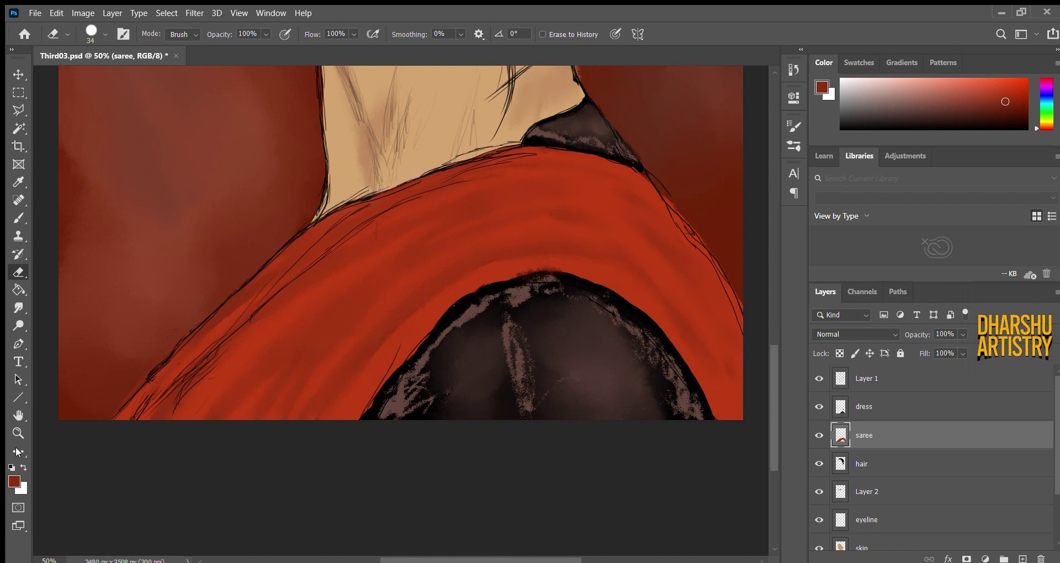
Darken the saree's inner edge along the black sleeve with dark red and smudge it smooth at 24% strength.
{"action": "key", "text": "b"}
{"action": "mouse_move", "coordinate": [373, 436]}
{"action": "left_mouse_down"}
{"action": "mouse_move", "coordinate": [465, 319]}
{"action": "mouse_move", "coordinate": [530, 292]}
{"action": "mouse_move", "coordinate": [643, 212]}
{"action": "mouse_move", "coordinate": [586, 283]}
{"action": "left_mouse_up"}
{"action": "key", "text": "ctrl+z"}
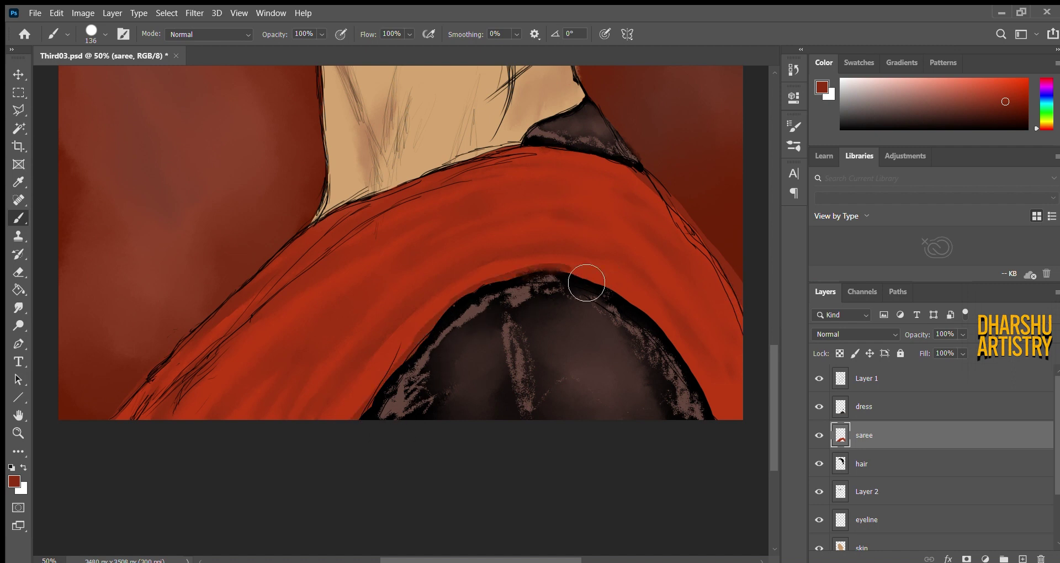
{"action": "key", "text": "r"}
{"action": "mouse_move", "coordinate": [353, 445]}
{"action": "left_mouse_down"}
{"action": "mouse_move", "coordinate": [421, 363]}
{"action": "mouse_move", "coordinate": [425, 338]}
{"action": "mouse_move", "coordinate": [467, 304]}
{"action": "mouse_move", "coordinate": [517, 285]}
{"action": "mouse_move", "coordinate": [648, 316]}
{"action": "left_mouse_up"}
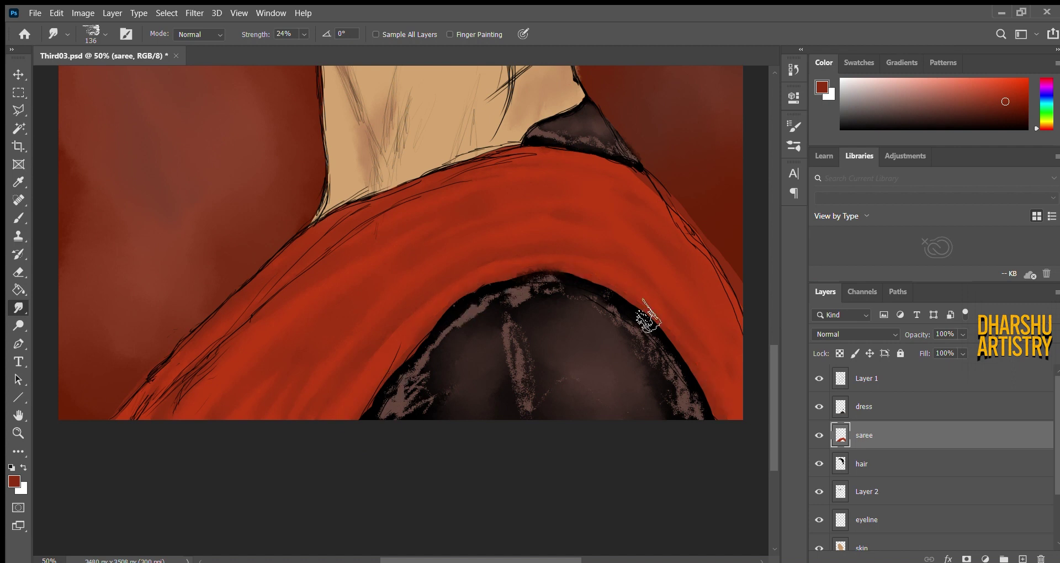
Choose a deeper red with a 69 px brush and paint a thin fold line on the saree's lower front.
{"action": "key", "text": "b"}
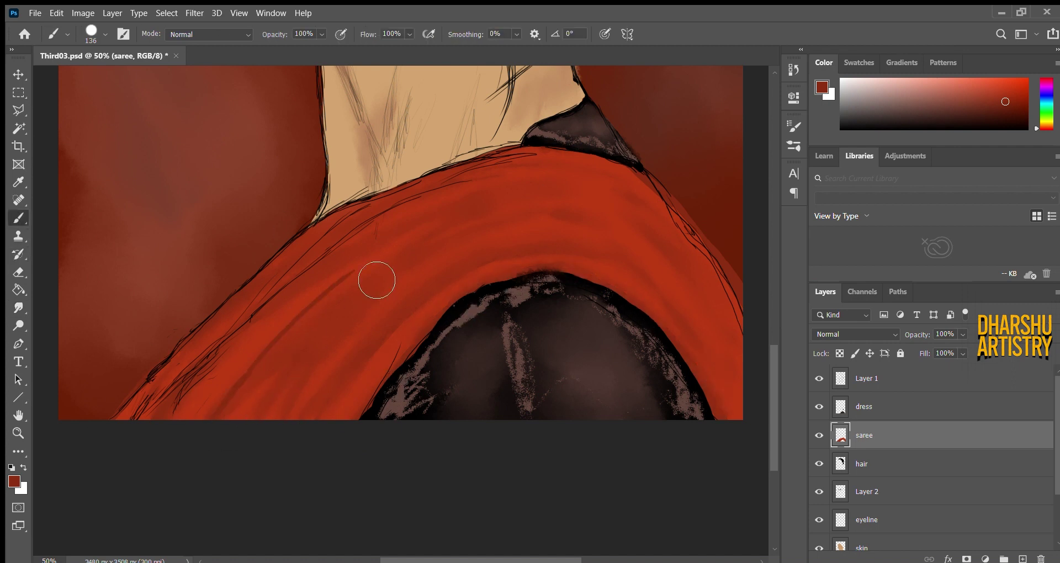
{"action": "key", "text": "i"}
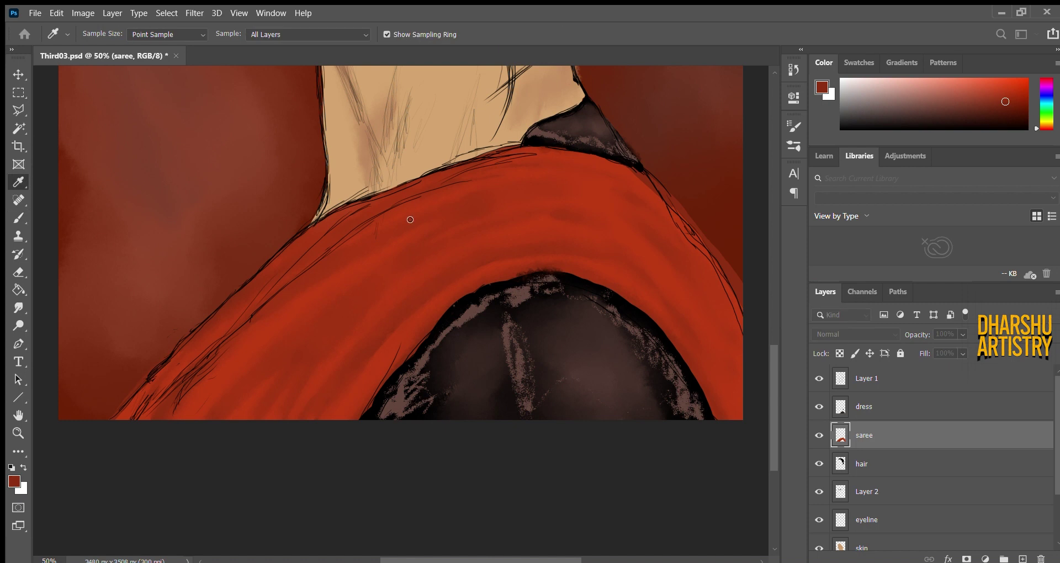
{"action": "left_click", "coordinate": [476, 154]}
{"action": "key", "text": "b"}
{"action": "left_click_drag", "start_coordinate": [276, 348], "coordinate": [331, 300]}
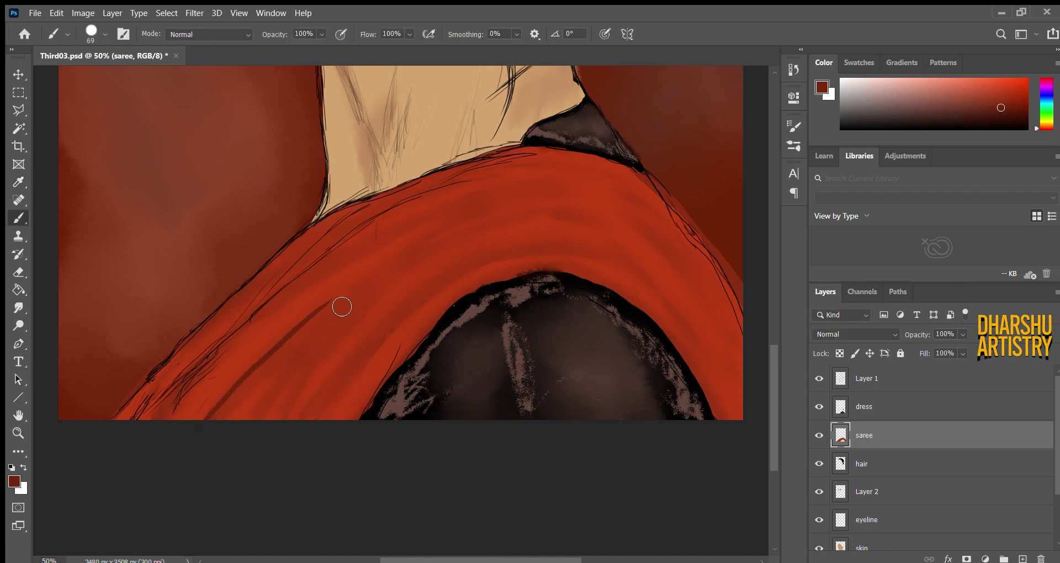
Paint thin deeper red fold lines across the saree, from the neckline and lower hem over to the back of the shoulder.
{"action": "left_click_drag", "start_coordinate": [464, 204], "coordinate": [599, 216]}
{"action": "mouse_move", "coordinate": [376, 224]}
{"action": "left_mouse_down"}
{"action": "mouse_move", "coordinate": [440, 189]}
{"action": "mouse_move", "coordinate": [579, 168]}
{"action": "left_mouse_up"}
{"action": "left_click_drag", "start_coordinate": [255, 280], "coordinate": [380, 222]}
{"action": "left_click_drag", "start_coordinate": [314, 246], "coordinate": [441, 172]}
{"action": "mouse_move", "coordinate": [157, 417]}
{"action": "left_mouse_down"}
{"action": "mouse_move", "coordinate": [193, 347]}
{"action": "mouse_move", "coordinate": [270, 281]}
{"action": "left_mouse_up"}
{"action": "left_click_drag", "start_coordinate": [231, 417], "coordinate": [447, 228]}
{"action": "mouse_move", "coordinate": [285, 423]}
{"action": "left_mouse_down"}
{"action": "mouse_move", "coordinate": [590, 223]}
{"action": "mouse_move", "coordinate": [619, 243]}
{"action": "left_mouse_up"}
{"action": "left_click_drag", "start_coordinate": [424, 350], "coordinate": [490, 288]}
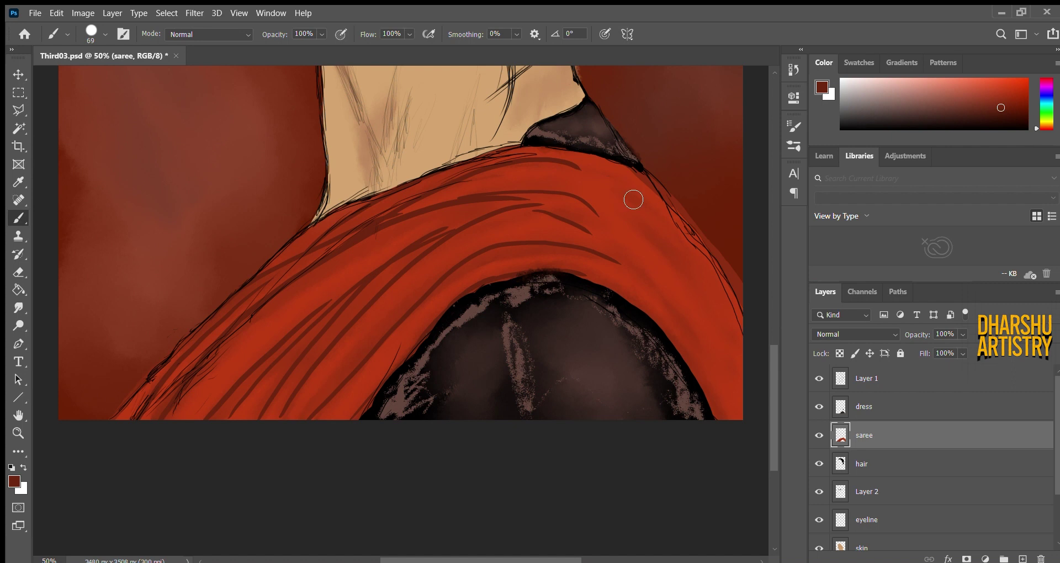
{"action": "left_click_drag", "start_coordinate": [669, 302], "coordinate": [651, 289]}
{"action": "left_click_drag", "start_coordinate": [717, 293], "coordinate": [690, 259]}
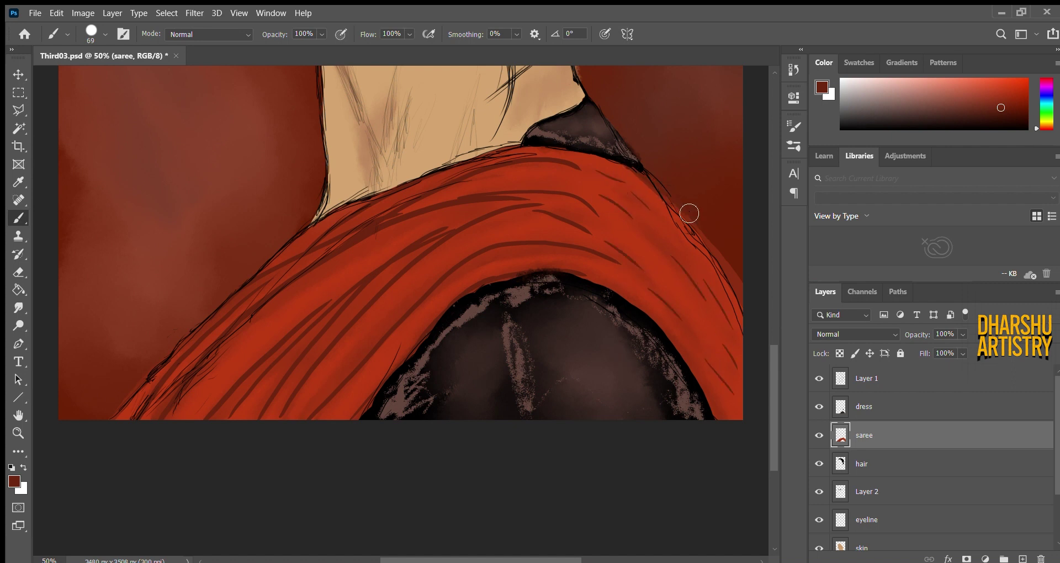
Smudge the deeper red fold lines into the saree with a 136 px smudge brush at 24% strength.
{"action": "left_click", "coordinate": [18, 307]}
{"action": "mouse_move", "coordinate": [289, 280]}
{"action": "left_mouse_down"}
{"action": "mouse_move", "coordinate": [479, 185]}
{"action": "mouse_move", "coordinate": [516, 178]}
{"action": "mouse_move", "coordinate": [594, 213]}
{"action": "left_mouse_up"}
{"action": "left_click_drag", "start_coordinate": [353, 243], "coordinate": [432, 219]}
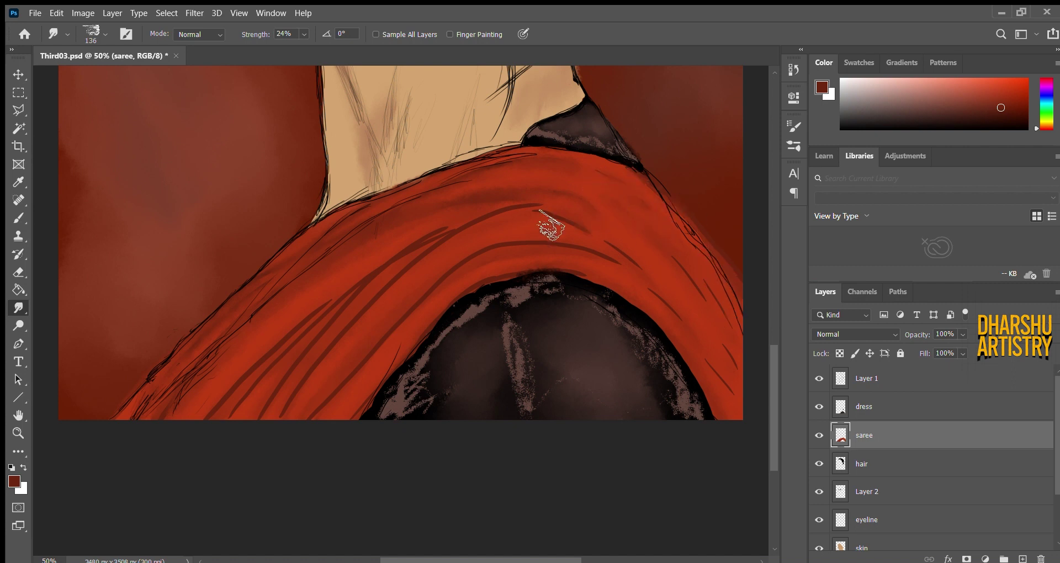
{"action": "mouse_move", "coordinate": [214, 431]}
{"action": "left_mouse_down"}
{"action": "mouse_move", "coordinate": [356, 301]}
{"action": "mouse_move", "coordinate": [238, 433]}
{"action": "mouse_move", "coordinate": [326, 341]}
{"action": "mouse_move", "coordinate": [258, 442]}
{"action": "mouse_move", "coordinate": [244, 434]}
{"action": "mouse_move", "coordinate": [293, 397]}
{"action": "mouse_move", "coordinate": [380, 294]}
{"action": "mouse_move", "coordinate": [316, 411]}
{"action": "mouse_move", "coordinate": [292, 430]}
{"action": "mouse_move", "coordinate": [405, 289]}
{"action": "mouse_move", "coordinate": [354, 398]}
{"action": "mouse_move", "coordinate": [317, 440]}
{"action": "mouse_move", "coordinate": [477, 273]}
{"action": "mouse_move", "coordinate": [530, 254]}
{"action": "mouse_move", "coordinate": [470, 276]}
{"action": "mouse_move", "coordinate": [565, 263]}
{"action": "mouse_move", "coordinate": [432, 318]}
{"action": "mouse_move", "coordinate": [435, 347]}
{"action": "mouse_move", "coordinate": [526, 283]}
{"action": "mouse_move", "coordinate": [593, 280]}
{"action": "mouse_move", "coordinate": [432, 358]}
{"action": "mouse_move", "coordinate": [540, 279]}
{"action": "mouse_move", "coordinate": [614, 255]}
{"action": "mouse_move", "coordinate": [709, 345]}
{"action": "mouse_move", "coordinate": [746, 409]}
{"action": "mouse_move", "coordinate": [734, 315]}
{"action": "mouse_move", "coordinate": [752, 338]}
{"action": "left_mouse_up"}
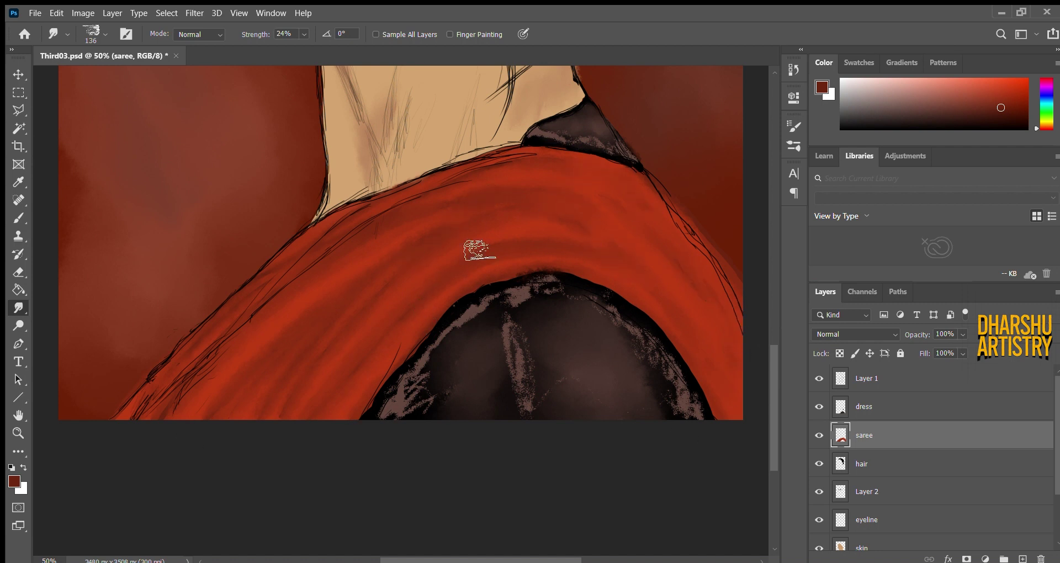
Set the foreground colour to a dark maroon and paint thin fold lines across the saree below the neckline.
{"action": "left_click", "coordinate": [12, 481]}
{"action": "left_click", "coordinate": [402, 237]}
{"action": "left_click", "coordinate": [569, 100]}
{"action": "key", "text": "b"}
{"action": "left_click_drag", "start_coordinate": [381, 212], "coordinate": [509, 188]}
{"action": "left_click_drag", "start_coordinate": [429, 189], "coordinate": [538, 159]}
{"action": "left_click_drag", "start_coordinate": [553, 161], "coordinate": [571, 168]}
{"action": "left_click_drag", "start_coordinate": [501, 188], "coordinate": [579, 200]}
Paint long maroon fold lines from the saree's lower hem up and around the black sleeve.
{"action": "left_click_drag", "start_coordinate": [213, 420], "coordinate": [415, 247]}
{"action": "mouse_move", "coordinate": [266, 411]}
{"action": "left_mouse_down"}
{"action": "mouse_move", "coordinate": [448, 227]}
{"action": "mouse_move", "coordinate": [543, 201]}
{"action": "left_mouse_up"}
{"action": "left_click_drag", "start_coordinate": [501, 210], "coordinate": [582, 222]}
{"action": "left_click_drag", "start_coordinate": [308, 425], "coordinate": [441, 293]}
{"action": "left_click_drag", "start_coordinate": [449, 284], "coordinate": [578, 251]}
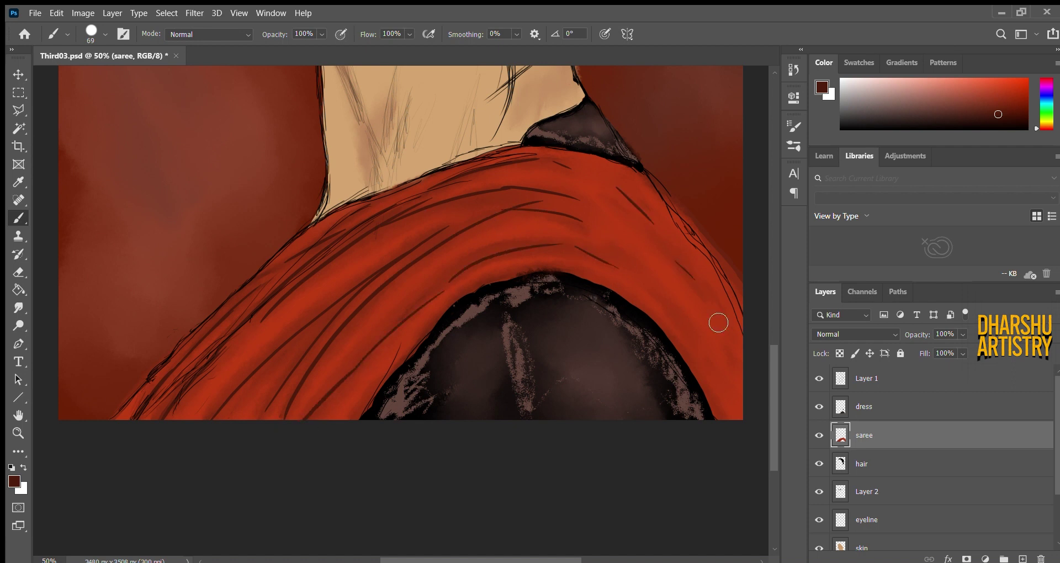
Add short maroon strokes behind the shoulder and above the sleeve, and smudge the maroon folds with a 62 px smudge brush at 13% strength.
{"action": "left_click_drag", "start_coordinate": [662, 188], "coordinate": [733, 269]}
{"action": "left_click_drag", "start_coordinate": [569, 159], "coordinate": [605, 169]}
{"action": "left_click_drag", "start_coordinate": [599, 234], "coordinate": [641, 272]}
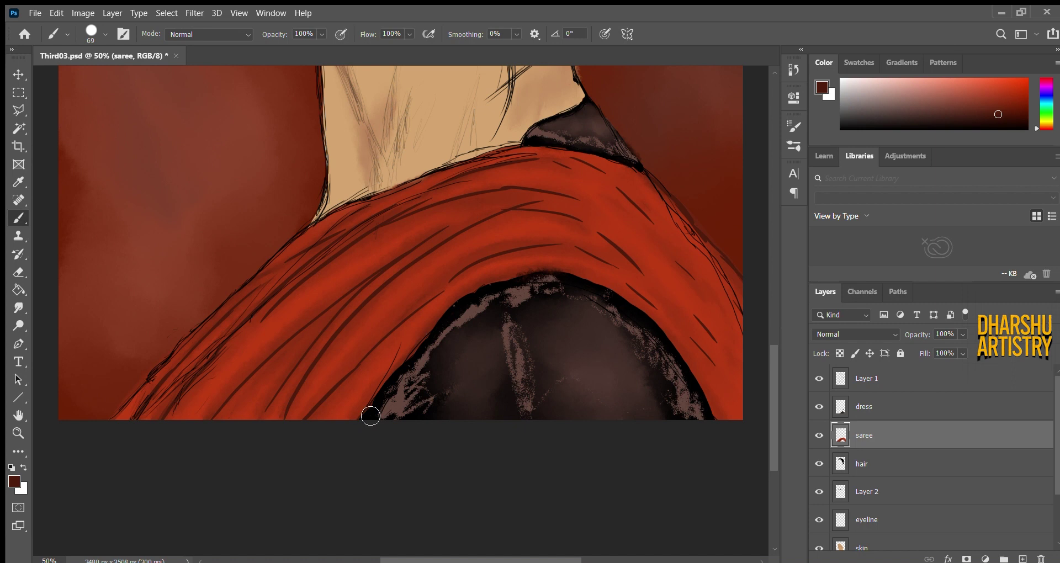
{"action": "left_click_drag", "start_coordinate": [510, 284], "coordinate": [594, 283]}
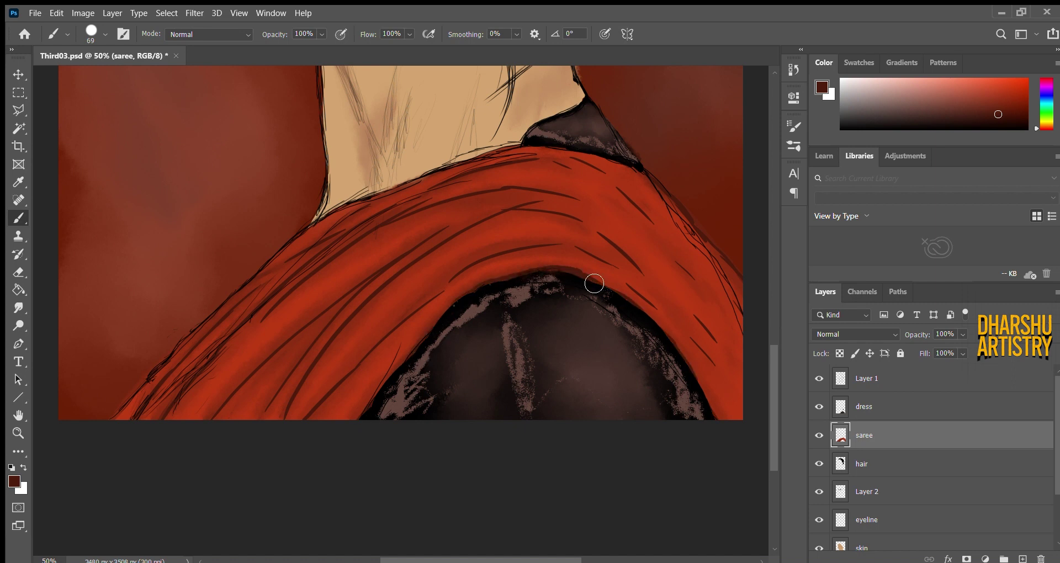
{"action": "left_click", "coordinate": [18, 307]}
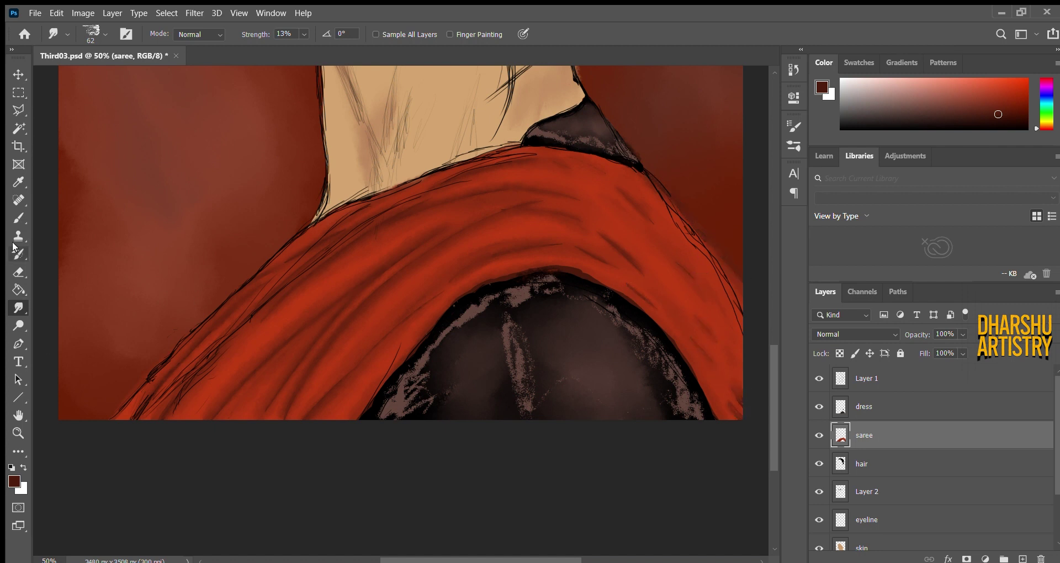
Paint extra maroon fold strokes on the saree behind the shoulder and smudge them smooth at 13% strength.
{"action": "key", "text": "b"}
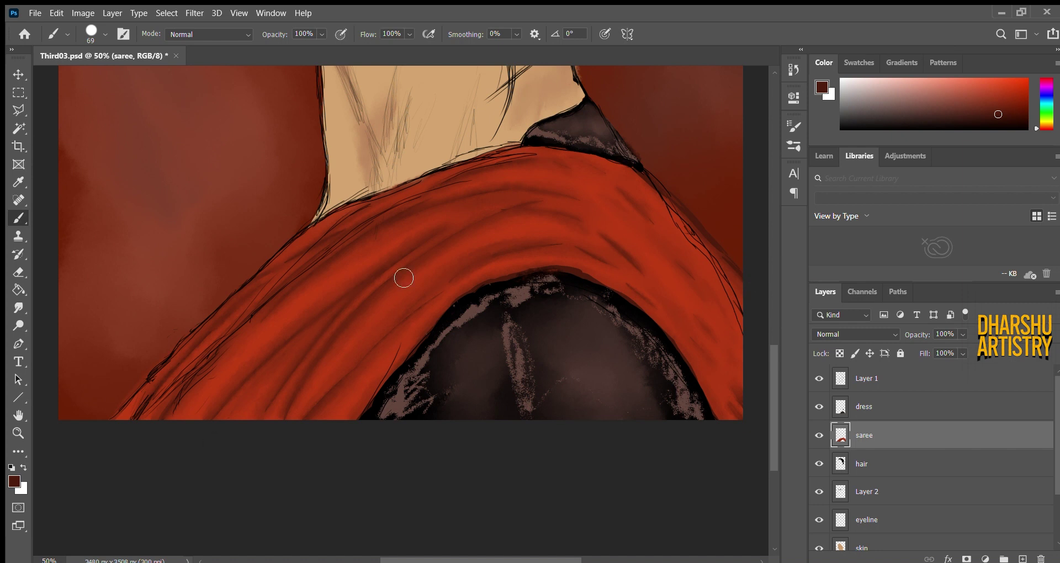
{"action": "left_click_drag", "start_coordinate": [136, 408], "coordinate": [127, 418]}
{"action": "left_click_drag", "start_coordinate": [691, 287], "coordinate": [716, 313]}
{"action": "left_click_drag", "start_coordinate": [658, 262], "coordinate": [703, 309]}
{"action": "left_click_drag", "start_coordinate": [684, 253], "coordinate": [719, 298]}
{"action": "left_click", "coordinate": [17, 308]}
{"action": "left_click_drag", "start_coordinate": [671, 263], "coordinate": [700, 283]}
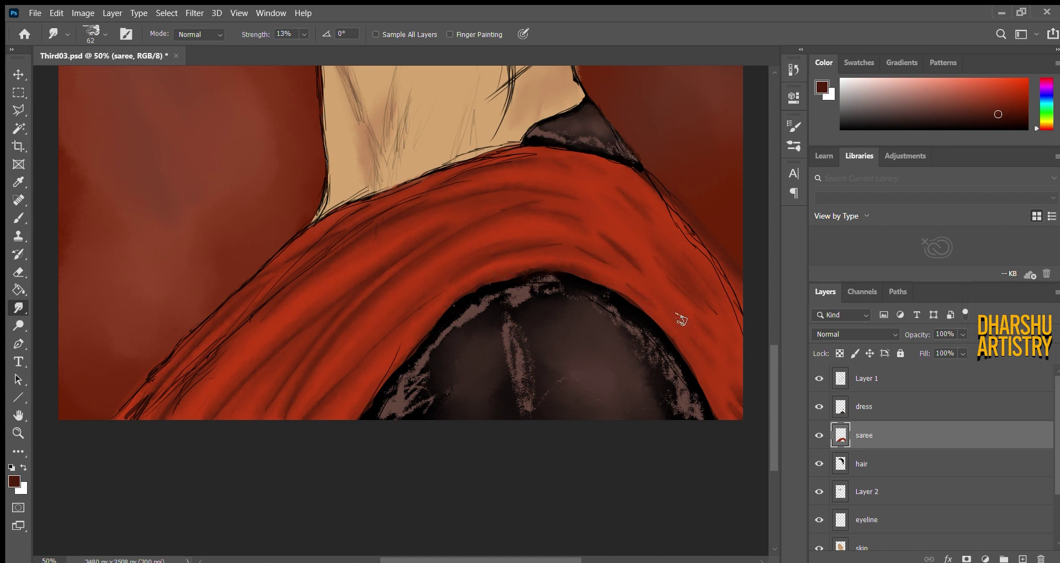
Paint a dark maroon border along the saree's upper edge below the neck with the 69 px brush, and hide the Layer 1 sketch lines.
{"action": "key", "text": "ctrl+plus"}
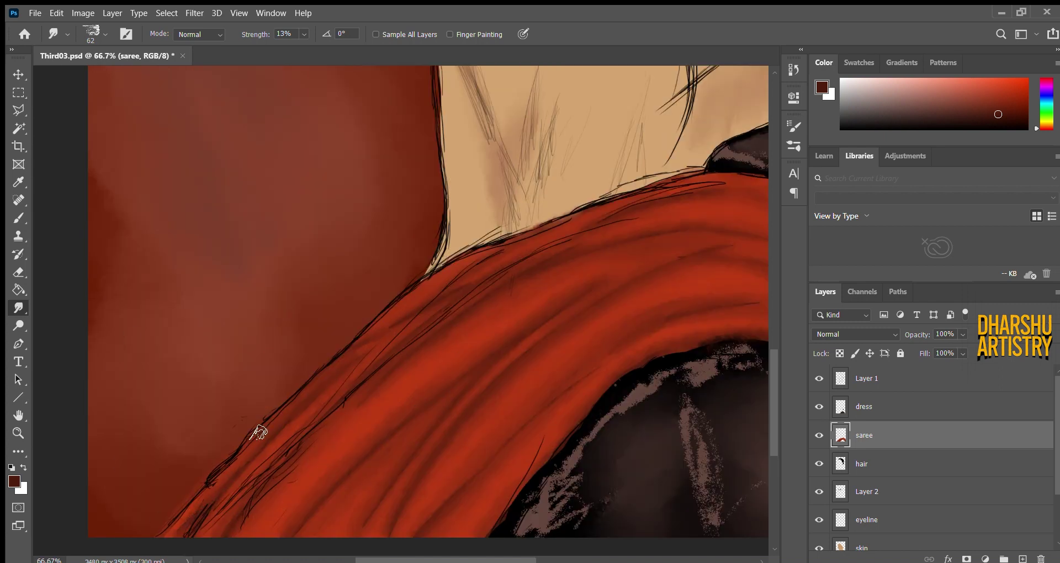
{"action": "left_click", "coordinate": [18, 217]}
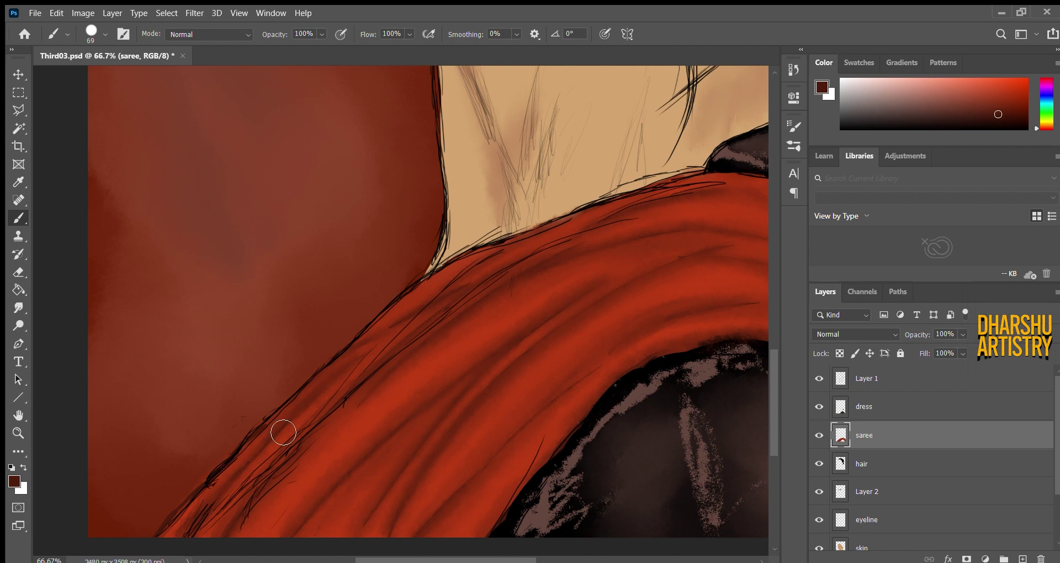
{"action": "mouse_move", "coordinate": [371, 346]}
{"action": "left_mouse_down"}
{"action": "mouse_move", "coordinate": [380, 326]}
{"action": "mouse_move", "coordinate": [524, 244]}
{"action": "mouse_move", "coordinate": [750, 167]}
{"action": "left_mouse_up"}
{"action": "key", "text": "e"}
{"action": "left_click", "coordinate": [819, 378]}
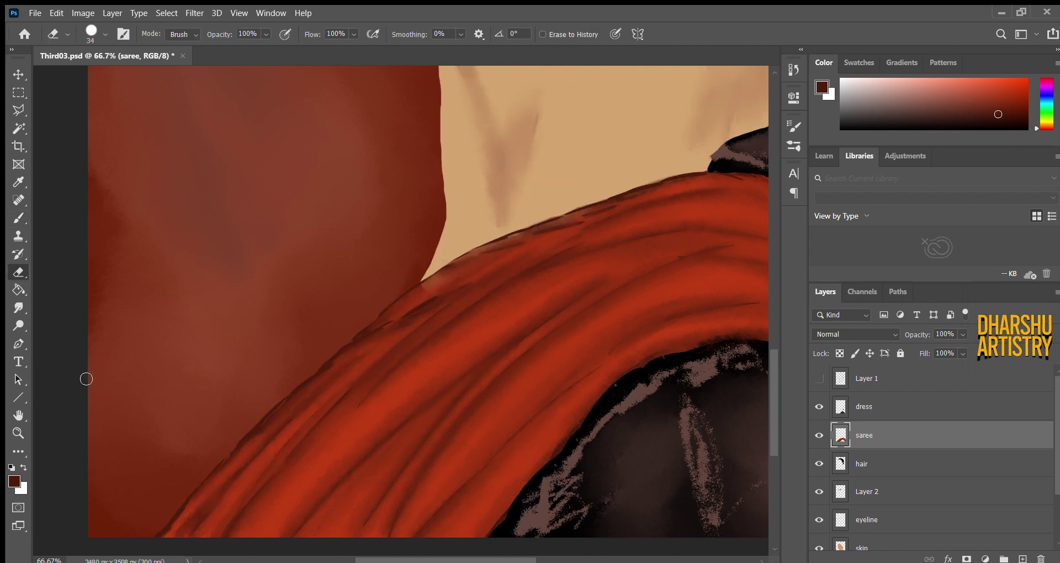
Touch up the saree's upper edge with red and dark maroon sampled from its folds.
{"action": "key", "text": "i"}
{"action": "left_click", "coordinate": [395, 393]}
{"action": "key", "text": "e"}
{"action": "mouse_move", "coordinate": [452, 271]}
{"action": "left_mouse_down"}
{"action": "mouse_move", "coordinate": [416, 304]}
{"action": "mouse_move", "coordinate": [444, 289]}
{"action": "left_mouse_up"}
{"action": "key", "text": "ctrl+z"}
{"action": "left_click", "coordinate": [18, 218]}
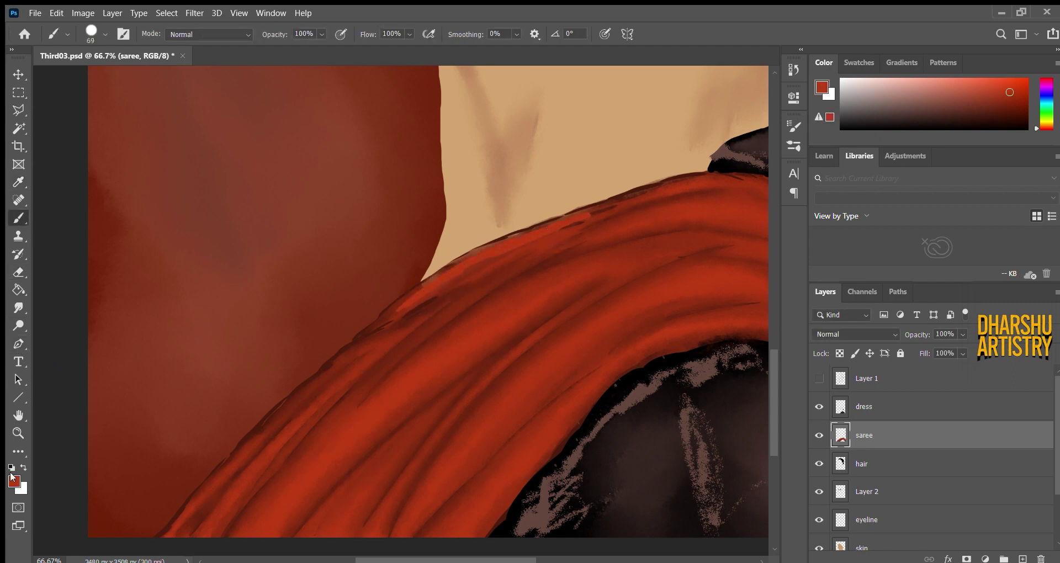
{"action": "left_click", "coordinate": [253, 430], "text": "alt"}
{"action": "mouse_move", "coordinate": [317, 387]}
{"action": "left_mouse_down"}
{"action": "mouse_move", "coordinate": [409, 307]}
{"action": "mouse_move", "coordinate": [572, 225]}
{"action": "mouse_move", "coordinate": [717, 201]}
{"action": "left_mouse_up"}
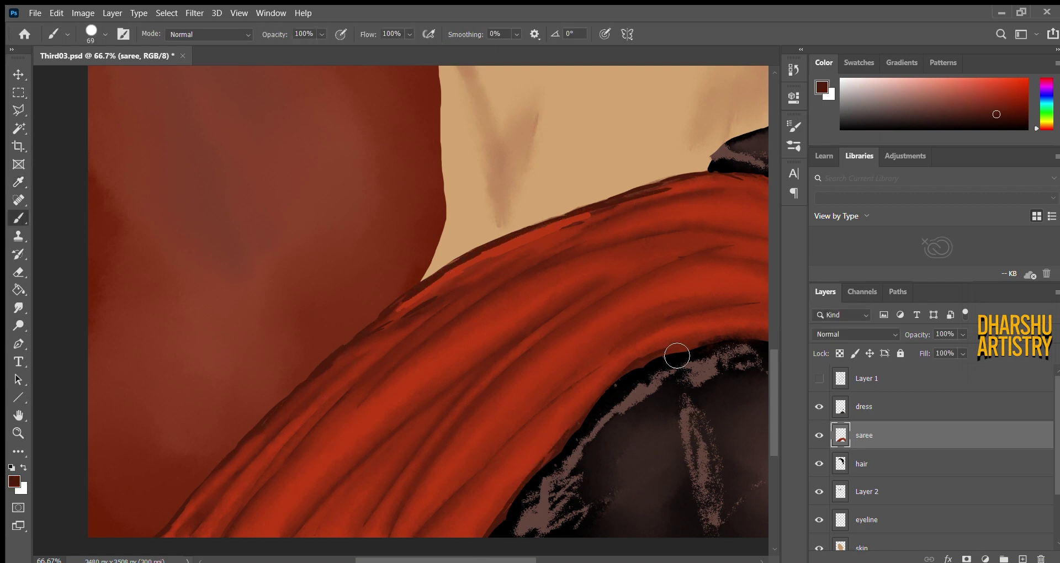
Paint maroon edging on the saree around the black sleeve and below the collar, and smudge it smooth at 13% strength.
{"action": "left_click", "coordinate": [18, 309]}
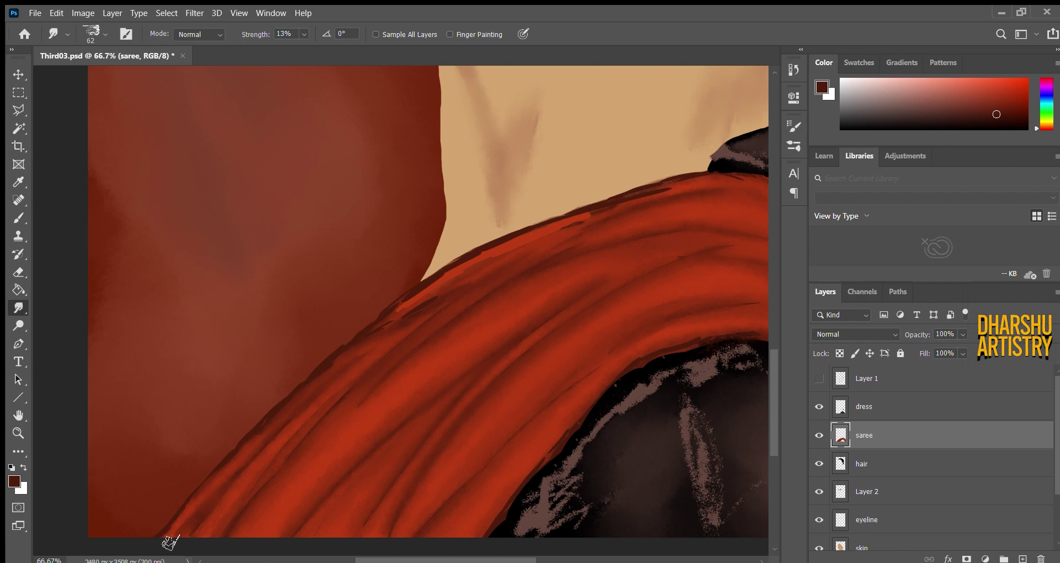
{"action": "key", "text": "b"}
{"action": "scroll", "coordinate": [462, 198], "scroll_direction": "right", "scroll_amount": 5}
{"action": "left_click_drag", "start_coordinate": [390, 360], "coordinate": [532, 533]}
{"action": "left_click_drag", "start_coordinate": [547, 416], "coordinate": [568, 441]}
{"action": "mouse_move", "coordinate": [343, 183]}
{"action": "left_mouse_down"}
{"action": "mouse_move", "coordinate": [414, 204]}
{"action": "mouse_move", "coordinate": [518, 183]}
{"action": "left_mouse_up"}
{"action": "key", "text": "r"}
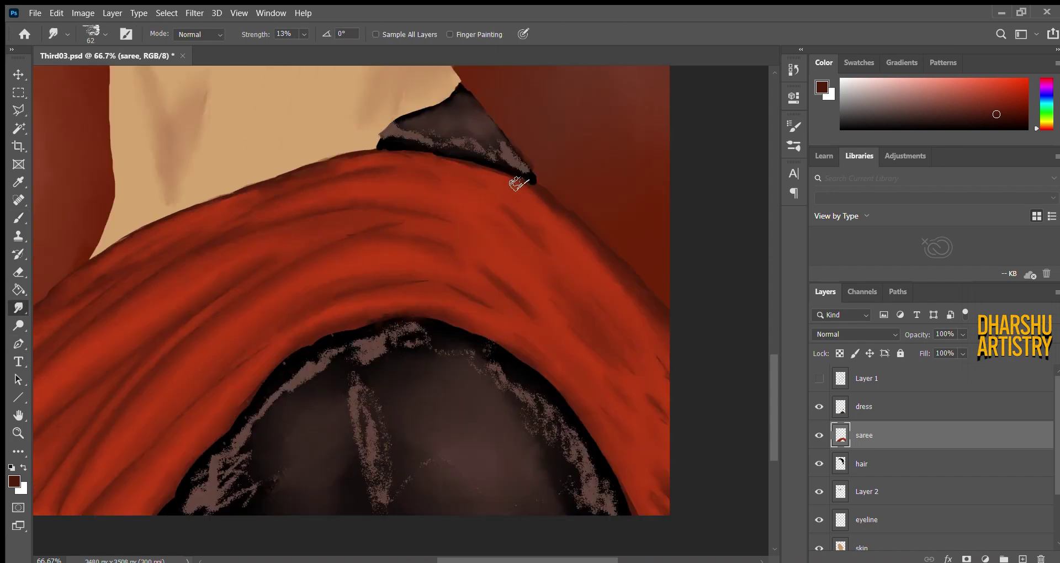
Paint maroon fold strokes on the saree from below the collar down behind the shoulder, and smudge them with the 62 px smudge brush.
{"action": "left_click", "coordinate": [18, 217]}
{"action": "left_click_drag", "start_coordinate": [444, 176], "coordinate": [558, 241]}
{"action": "mouse_move", "coordinate": [457, 200]}
{"action": "left_mouse_down"}
{"action": "mouse_move", "coordinate": [524, 237]}
{"action": "mouse_move", "coordinate": [594, 355]}
{"action": "left_mouse_up"}
{"action": "left_click", "coordinate": [19, 305]}
{"action": "mouse_move", "coordinate": [445, 176]}
{"action": "left_mouse_down"}
{"action": "mouse_move", "coordinate": [485, 188]}
{"action": "mouse_move", "coordinate": [546, 241]}
{"action": "mouse_move", "coordinate": [457, 197]}
{"action": "mouse_move", "coordinate": [525, 238]}
{"action": "left_mouse_up"}
{"action": "left_click_drag", "start_coordinate": [534, 276], "coordinate": [594, 355]}
Set the foreground colour to a light red and paint highlight strokes along the saree folds with the 69 px brush.
{"action": "key", "text": "ctrl+minus"}
{"action": "left_click", "coordinate": [981, 82]}
{"action": "left_click", "coordinate": [19, 218]}
{"action": "left_click_drag", "start_coordinate": [175, 457], "coordinate": [246, 375]}
{"action": "left_click_drag", "start_coordinate": [294, 330], "coordinate": [374, 283]}
{"action": "left_click_drag", "start_coordinate": [446, 253], "coordinate": [545, 235]}
{"action": "left_click_drag", "start_coordinate": [335, 396], "coordinate": [431, 312]}
{"action": "left_click_drag", "start_coordinate": [316, 457], "coordinate": [367, 407]}
{"action": "left_click_drag", "start_coordinate": [321, 267], "coordinate": [408, 227]}
{"action": "left_click_drag", "start_coordinate": [129, 459], "coordinate": [196, 379]}
{"action": "left_click_drag", "start_coordinate": [528, 215], "coordinate": [587, 231]}
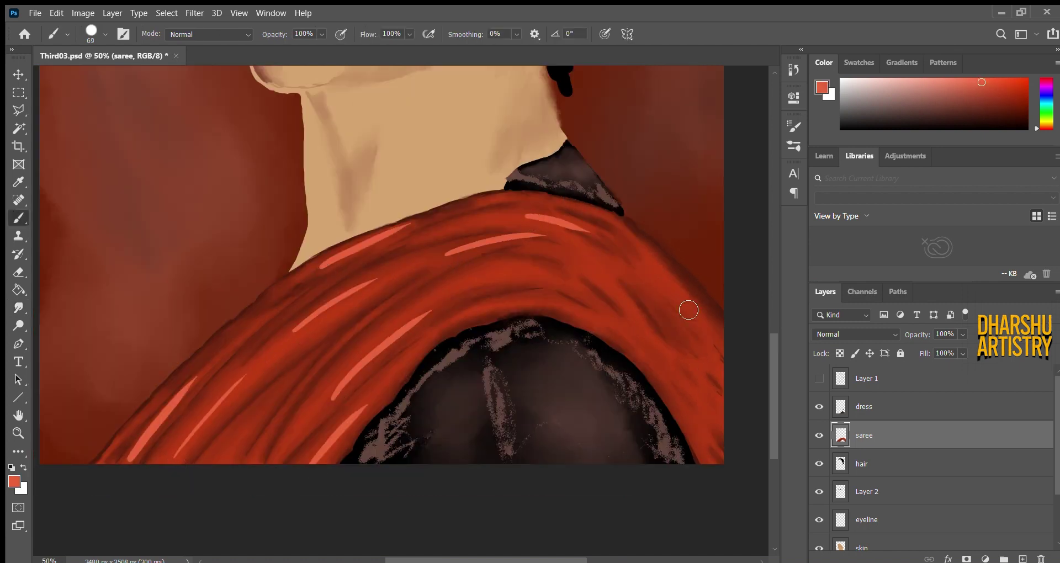
{"action": "left_click_drag", "start_coordinate": [671, 280], "coordinate": [720, 357]}
{"action": "left_click_drag", "start_coordinate": [685, 392], "coordinate": [716, 444]}
Smudge the light red highlights along the saree folds with the 62 px smudge brush at 13% strength.
{"action": "left_click", "coordinate": [19, 308]}
{"action": "left_click_drag", "start_coordinate": [166, 399], "coordinate": [138, 455]}
{"action": "mouse_move", "coordinate": [164, 419]}
{"action": "left_mouse_down"}
{"action": "mouse_move", "coordinate": [189, 387]}
{"action": "mouse_move", "coordinate": [159, 423]}
{"action": "left_mouse_up"}
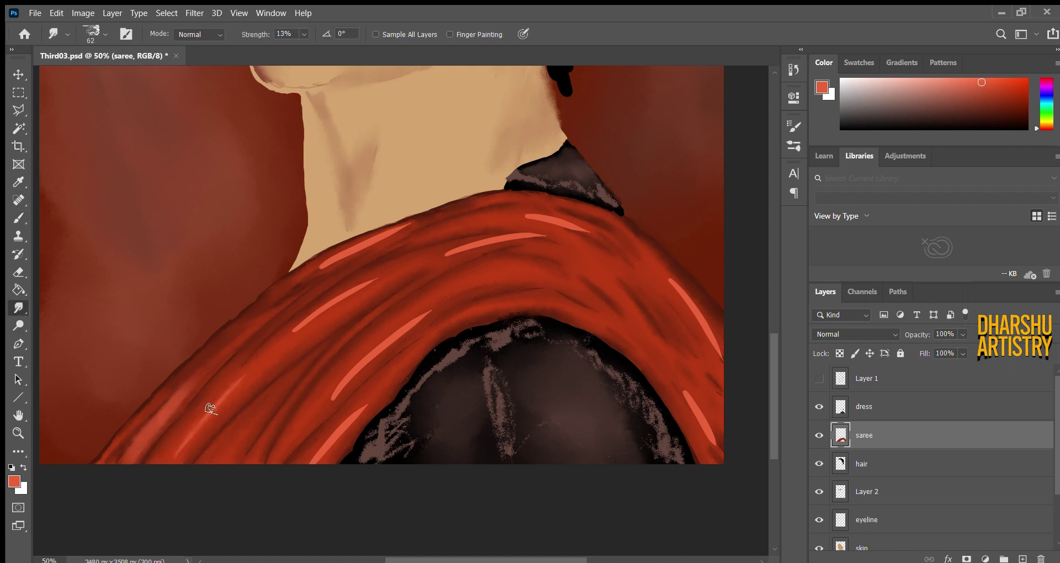
{"action": "left_click_drag", "start_coordinate": [307, 312], "coordinate": [403, 270]}
{"action": "left_click_drag", "start_coordinate": [324, 265], "coordinate": [391, 234]}
{"action": "mouse_move", "coordinate": [467, 255]}
{"action": "left_mouse_down"}
{"action": "mouse_move", "coordinate": [552, 224]}
{"action": "mouse_move", "coordinate": [522, 239]}
{"action": "left_mouse_up"}
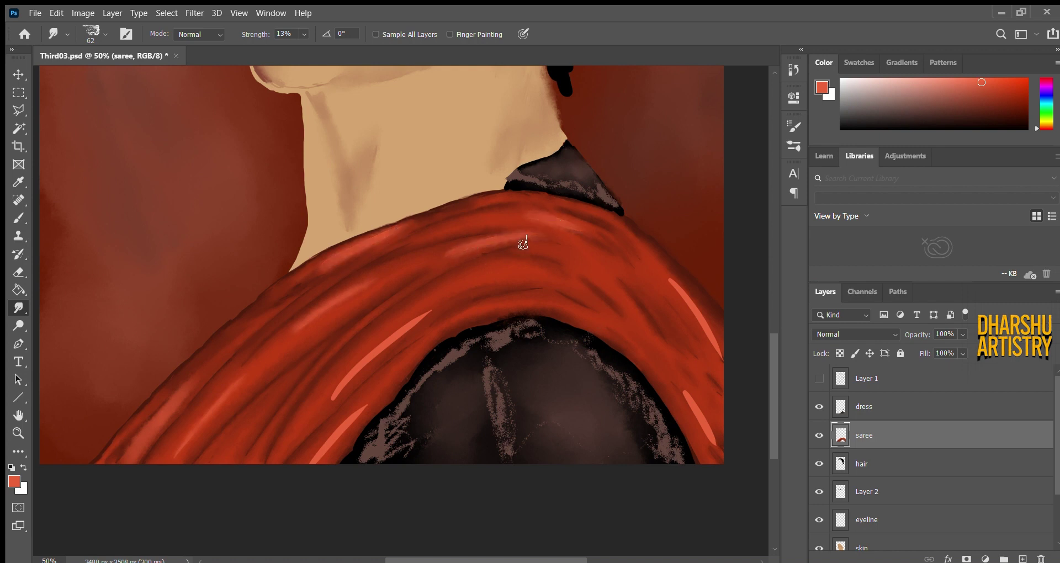
{"action": "mouse_move", "coordinate": [431, 312]}
{"action": "left_mouse_down"}
{"action": "mouse_move", "coordinate": [331, 438]}
{"action": "mouse_move", "coordinate": [350, 421]}
{"action": "left_mouse_up"}
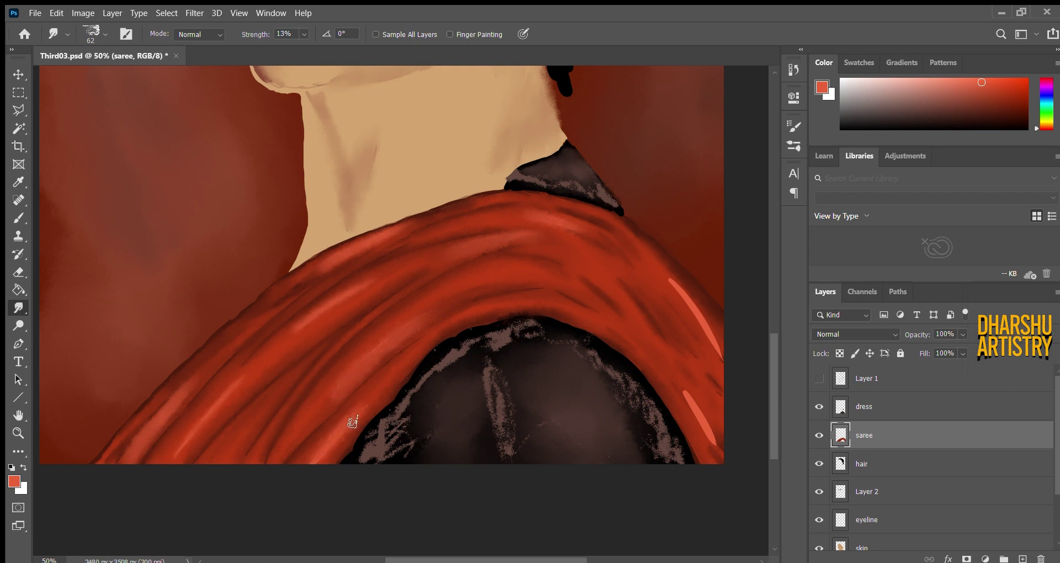
{"action": "left_click_drag", "start_coordinate": [687, 286], "coordinate": [718, 353]}
{"action": "left_click_drag", "start_coordinate": [686, 395], "coordinate": [705, 428]}
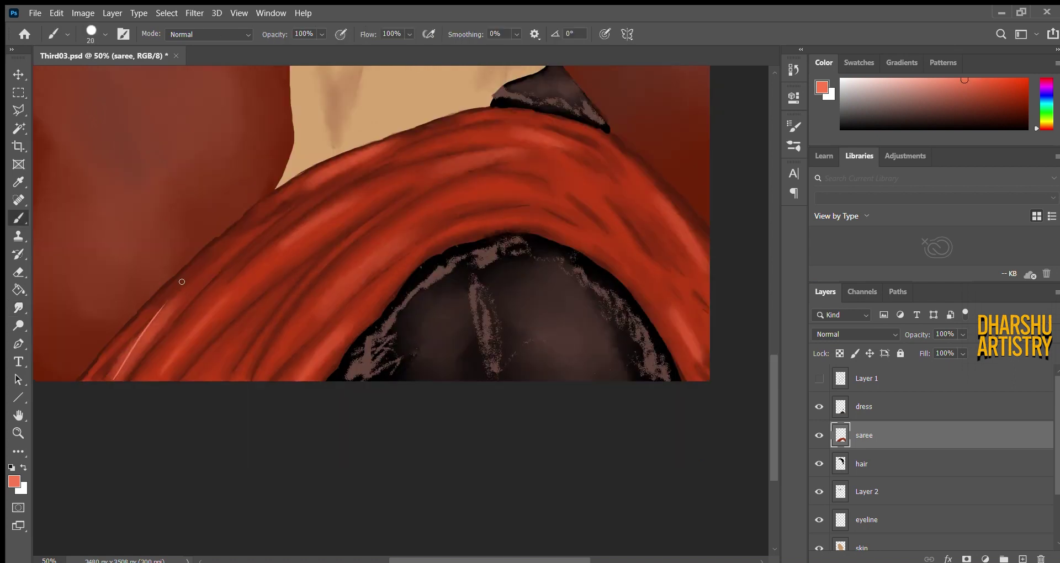
Paint thin light coral highlight lines along the saree folds with a 20 px brush.
{"action": "left_click_drag", "start_coordinate": [284, 250], "coordinate": [363, 190]}
{"action": "left_click_drag", "start_coordinate": [309, 181], "coordinate": [379, 145]}
{"action": "left_click_drag", "start_coordinate": [327, 314], "coordinate": [413, 227]}
{"action": "left_click_drag", "start_coordinate": [212, 378], "coordinate": [260, 320]}
{"action": "left_click_drag", "start_coordinate": [310, 381], "coordinate": [367, 315]}
{"action": "left_click_drag", "start_coordinate": [438, 175], "coordinate": [514, 156]}
{"action": "left_click_drag", "start_coordinate": [213, 269], "coordinate": [256, 226]}
{"action": "left_click_drag", "start_coordinate": [516, 129], "coordinate": [593, 159]}
{"action": "left_click_drag", "start_coordinate": [629, 263], "coordinate": [683, 347]}
{"action": "left_click_drag", "start_coordinate": [703, 278], "coordinate": [649, 207]}
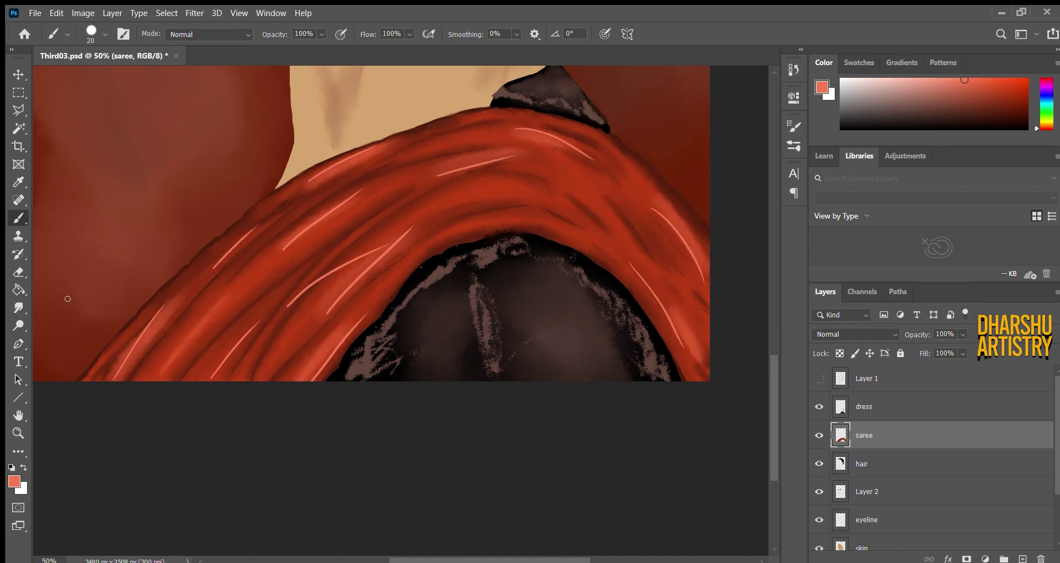
{"action": "left_click_drag", "start_coordinate": [290, 296], "coordinate": [373, 226]}
Blend the thin coral highlight lines into the saree with the 62 px smudge brush at 13% strength.
{"action": "left_click", "coordinate": [18, 308]}
{"action": "mouse_move", "coordinate": [240, 261]}
{"action": "left_mouse_down"}
{"action": "mouse_move", "coordinate": [225, 262]}
{"action": "mouse_move", "coordinate": [257, 237]}
{"action": "mouse_move", "coordinate": [221, 258]}
{"action": "left_mouse_up"}
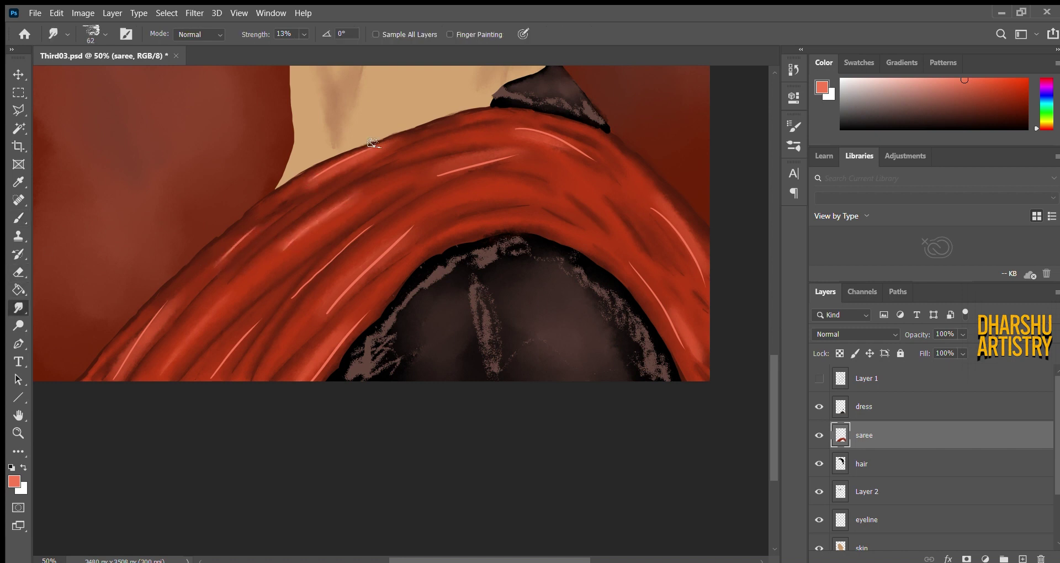
{"action": "left_click_drag", "start_coordinate": [517, 156], "coordinate": [450, 170]}
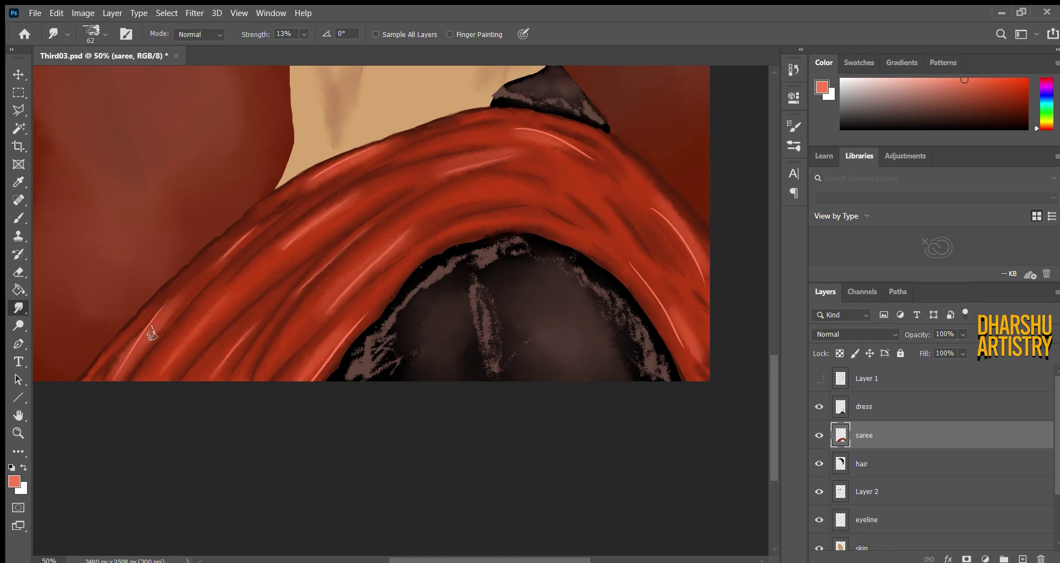
{"action": "left_click_drag", "start_coordinate": [520, 130], "coordinate": [581, 153]}
{"action": "left_click_drag", "start_coordinate": [654, 209], "coordinate": [694, 261]}
{"action": "left_click_drag", "start_coordinate": [251, 334], "coordinate": [219, 369]}
{"action": "left_click_drag", "start_coordinate": [121, 376], "coordinate": [157, 314]}
{"action": "left_click_drag", "start_coordinate": [662, 295], "coordinate": [668, 316]}
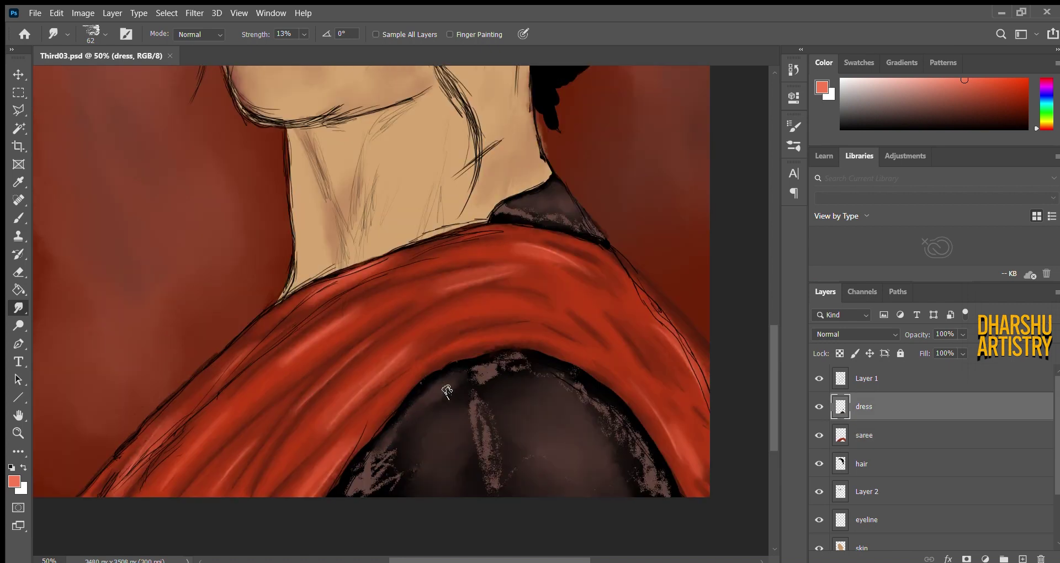
Hide the Layer 1 sketch lines and smudge the rough light patches near the black sleeve's front lower edge on the dress layer.
{"action": "left_click", "coordinate": [819, 378]}
{"action": "left_click_drag", "start_coordinate": [366, 484], "coordinate": [395, 460]}
{"action": "left_click_drag", "start_coordinate": [374, 493], "coordinate": [399, 474]}
{"action": "left_click_drag", "start_coordinate": [393, 421], "coordinate": [423, 391]}
{"action": "left_click_drag", "start_coordinate": [369, 486], "coordinate": [398, 441]}
{"action": "left_click", "coordinate": [819, 378]}
{"action": "left_click", "coordinate": [819, 378]}
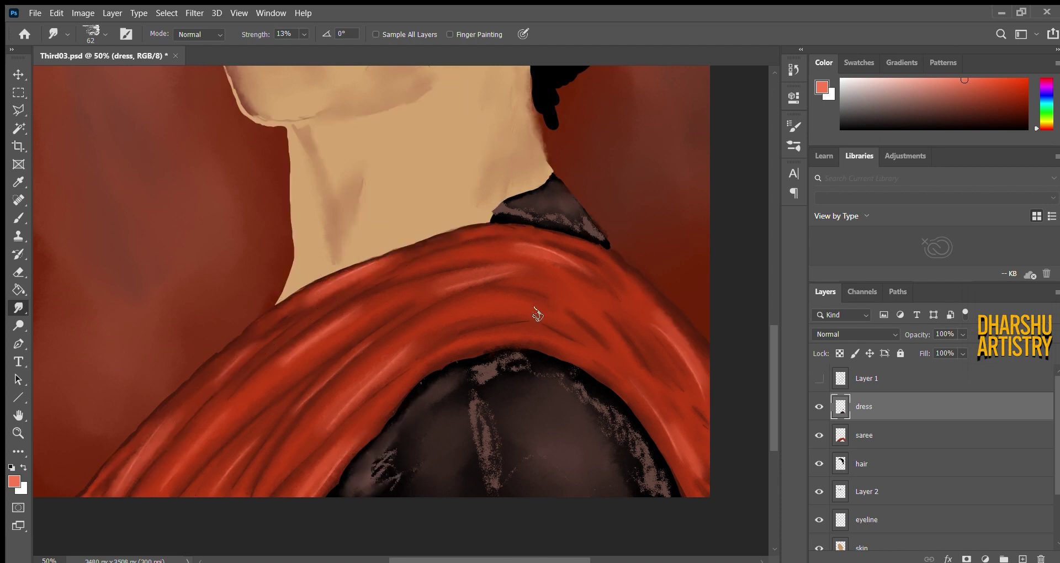
{"action": "key", "text": "ctrl+z"}
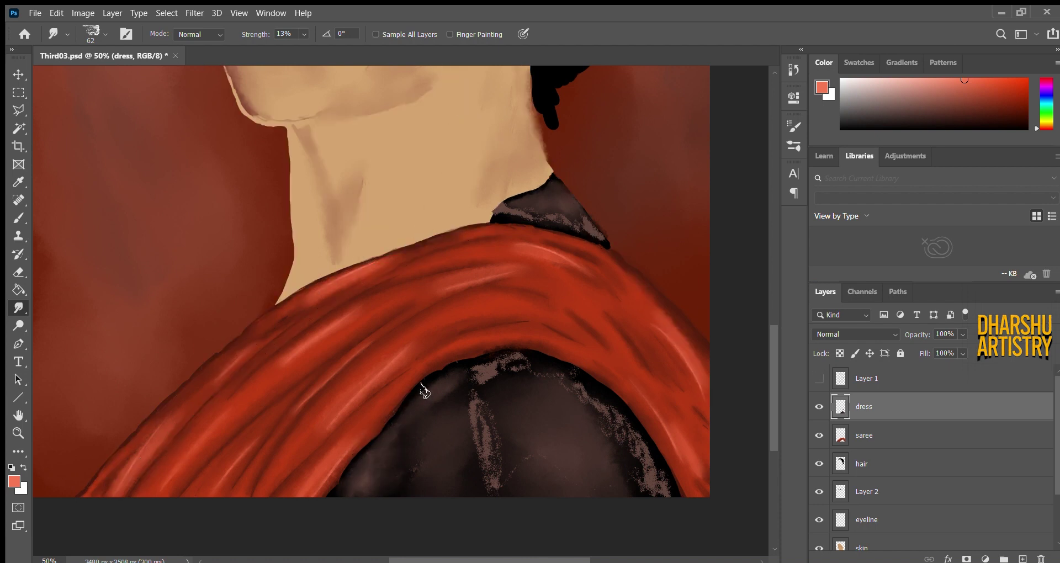
Smudge the light patches at the black sleeve's top and down its middle, enlarging the smudge brush to 127 px.
{"action": "left_click_drag", "start_coordinate": [475, 381], "coordinate": [513, 362]}
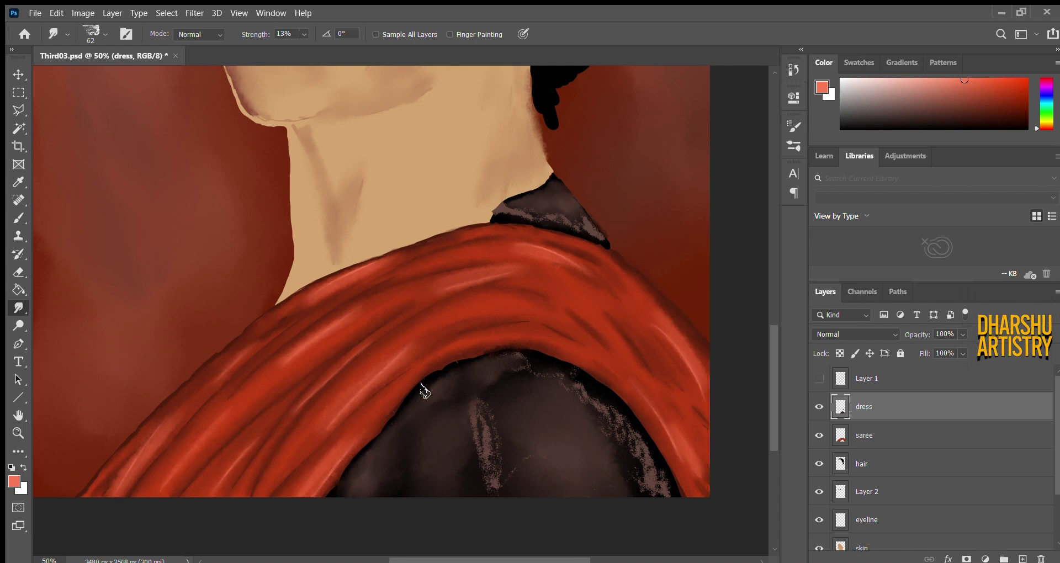
{"action": "key", "text": "bracketright"}
{"action": "key", "text": "bracketright"}
{"action": "key", "text": "bracketright"}
{"action": "key", "text": "bracketright"}
{"action": "key", "text": "bracketright"}
{"action": "left_click_drag", "start_coordinate": [499, 438], "coordinate": [501, 436]}
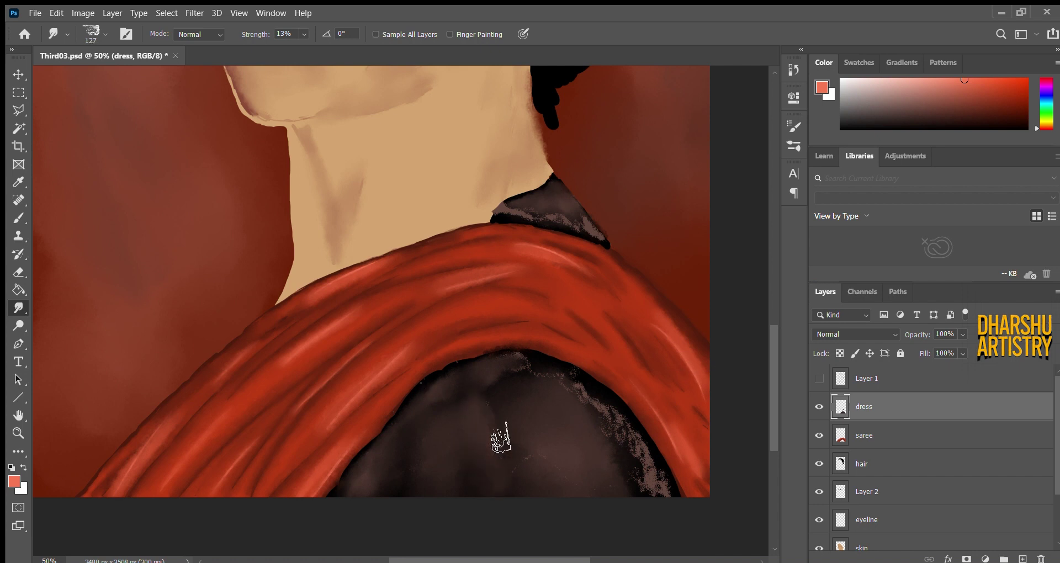
Smudge the rough light band along the black sleeve's rear edge and soften its upper rim with the 127 px smudge brush.
{"action": "left_click_drag", "start_coordinate": [527, 357], "coordinate": [597, 396]}
{"action": "key", "text": "ctrl+z"}
{"action": "mouse_move", "coordinate": [515, 379]}
{"action": "left_mouse_down"}
{"action": "mouse_move", "coordinate": [607, 414]}
{"action": "mouse_move", "coordinate": [637, 441]}
{"action": "mouse_move", "coordinate": [651, 476]}
{"action": "left_mouse_up"}
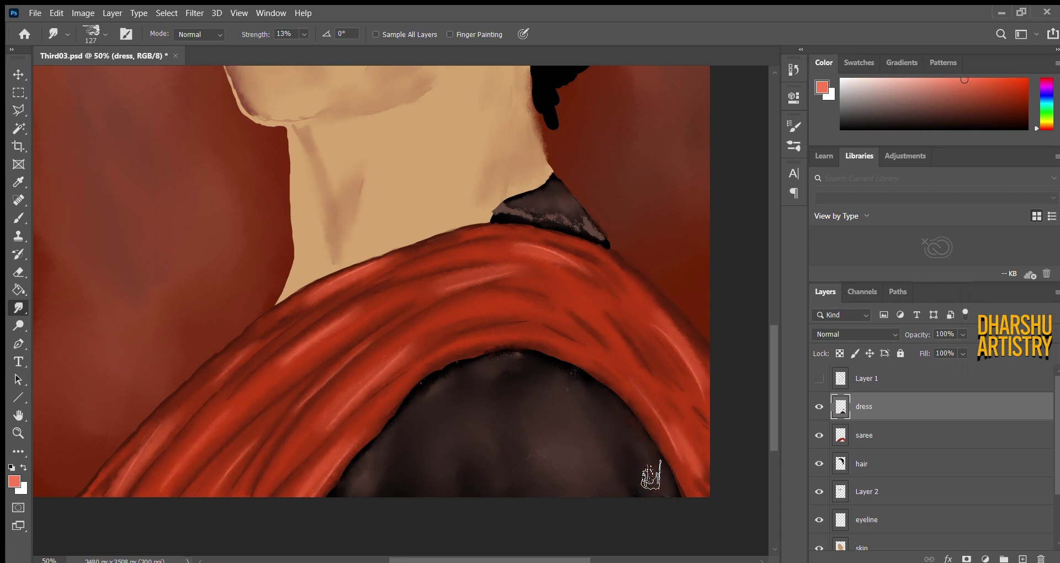
{"action": "left_click_drag", "start_coordinate": [429, 378], "coordinate": [456, 394]}
Reduce the smudge brush to 32 px and smooth the light patches on the black collar.
{"action": "key", "text": "bracketleft"}
{"action": "key", "text": "bracketleft"}
{"action": "key", "text": "bracketleft"}
{"action": "key", "text": "bracketleft"}
{"action": "key", "text": "bracketleft"}
{"action": "key", "text": "bracketleft"}
{"action": "key", "text": "bracketleft"}
{"action": "key", "text": "bracketleft"}
{"action": "key", "text": "bracketleft"}
{"action": "key", "text": "bracketleft"}
{"action": "key", "text": "bracketleft"}
{"action": "key", "text": "bracketleft"}
{"action": "key", "text": "bracketleft"}
{"action": "key", "text": "bracketleft"}
{"action": "key", "text": "bracketleft"}
{"action": "key", "text": "period"}
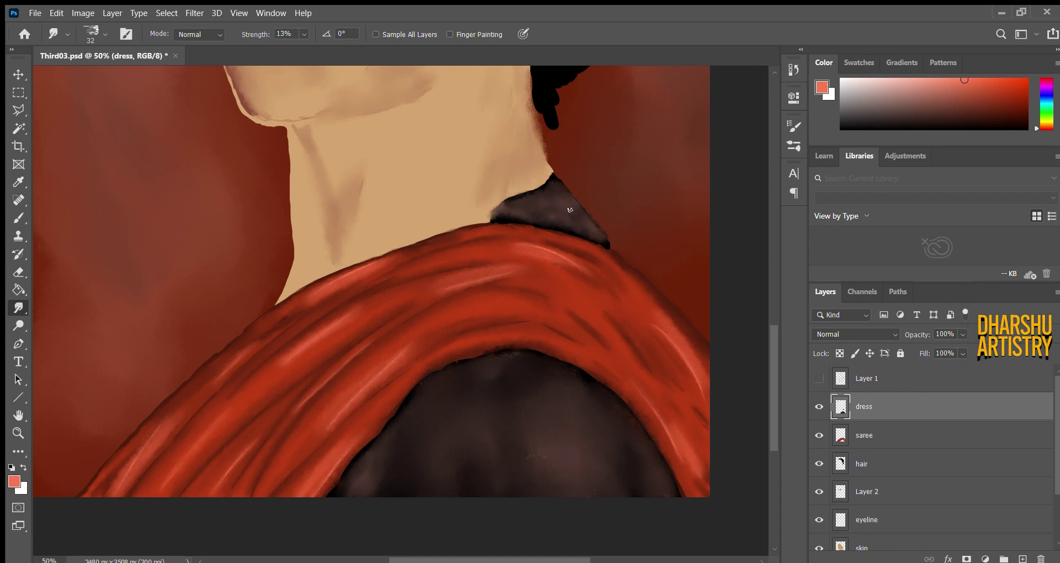
Set the foreground colour to black and smudge the collar further with the 32 px smudge brush.
{"action": "key", "text": "b"}
{"action": "key", "text": "d"}
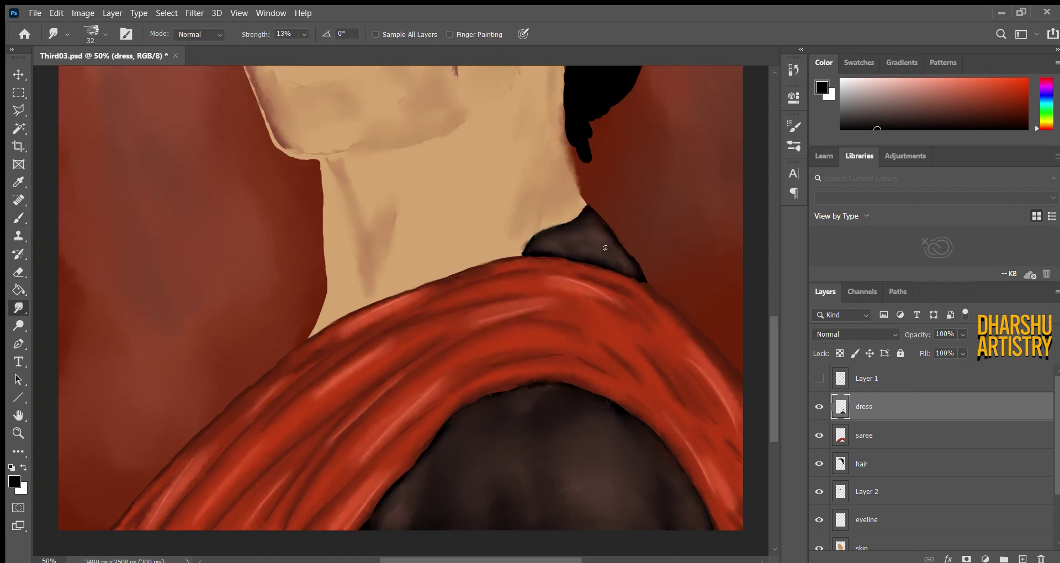
{"action": "mouse_move", "coordinate": [605, 248]}
{"action": "left_mouse_down"}
{"action": "mouse_move", "coordinate": [596, 238]}
{"action": "mouse_move", "coordinate": [566, 243]}
{"action": "left_mouse_up"}
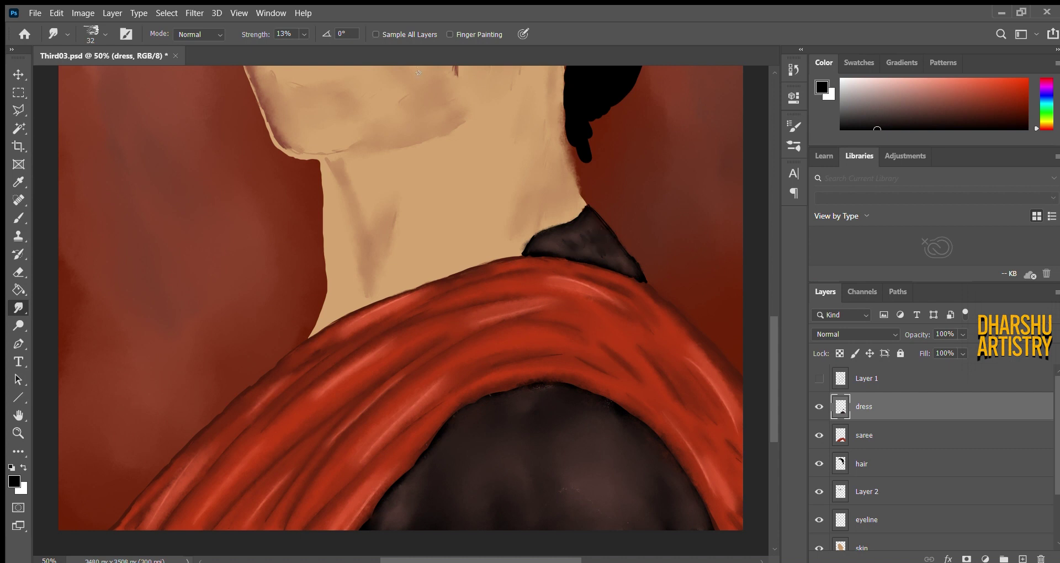
Sample a greyish brown from the sleeve and paint thin fold lines over the collar and sleeve with a 20 px brush.
{"action": "key", "text": "i"}
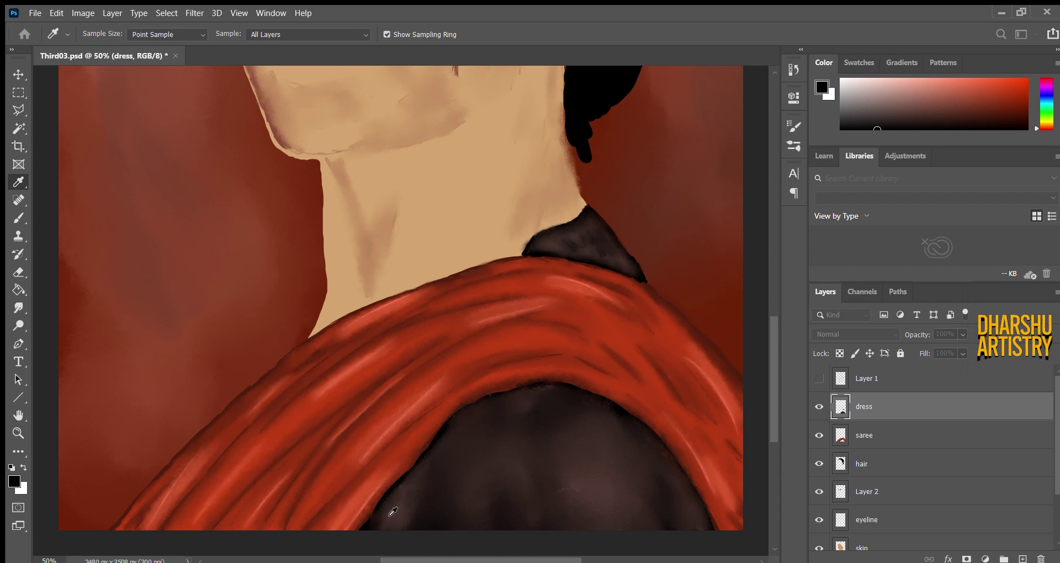
{"action": "left_click", "coordinate": [571, 490]}
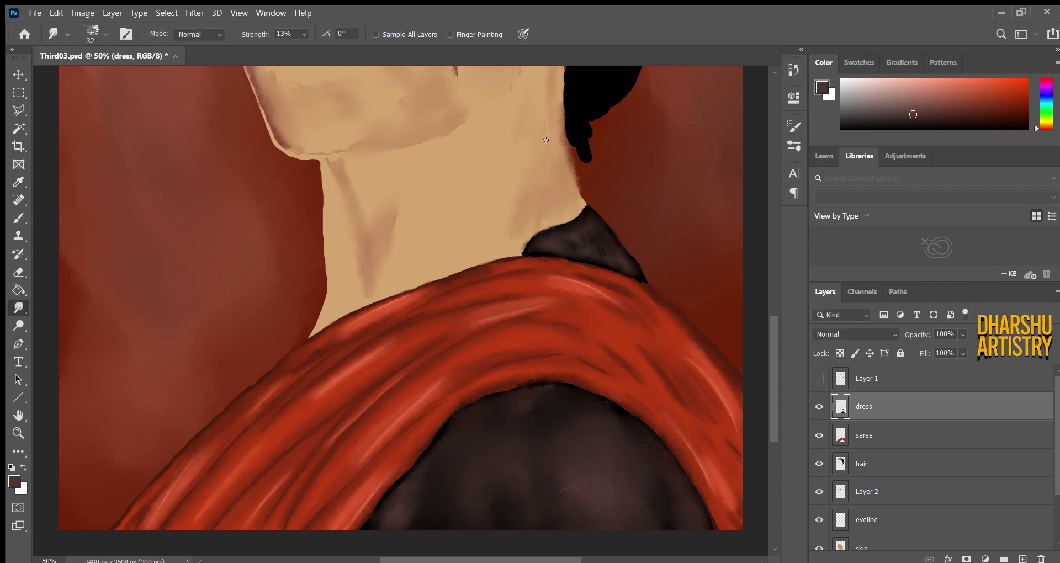
{"action": "left_click", "coordinate": [16, 218]}
{"action": "mouse_move", "coordinate": [576, 226]}
{"action": "left_mouse_down"}
{"action": "mouse_move", "coordinate": [584, 249]}
{"action": "mouse_move", "coordinate": [558, 243]}
{"action": "left_mouse_up"}
{"action": "mouse_move", "coordinate": [501, 503]}
{"action": "left_mouse_down"}
{"action": "mouse_move", "coordinate": [488, 441]}
{"action": "mouse_move", "coordinate": [493, 518]}
{"action": "left_mouse_up"}
{"action": "left_click_drag", "start_coordinate": [472, 452], "coordinate": [464, 517]}
{"action": "left_click_drag", "start_coordinate": [444, 466], "coordinate": [424, 518]}
{"action": "left_click_drag", "start_coordinate": [479, 426], "coordinate": [441, 460]}
{"action": "left_click_drag", "start_coordinate": [528, 459], "coordinate": [539, 510]}
{"action": "left_click_drag", "start_coordinate": [560, 425], "coordinate": [594, 461]}
{"action": "left_click_drag", "start_coordinate": [580, 412], "coordinate": [658, 515]}
{"action": "left_click_drag", "start_coordinate": [594, 415], "coordinate": [671, 518]}
{"action": "left_click_drag", "start_coordinate": [558, 408], "coordinate": [527, 412]}
{"action": "left_click_drag", "start_coordinate": [560, 421], "coordinate": [543, 451]}
{"action": "left_click_drag", "start_coordinate": [549, 474], "coordinate": [551, 507]}
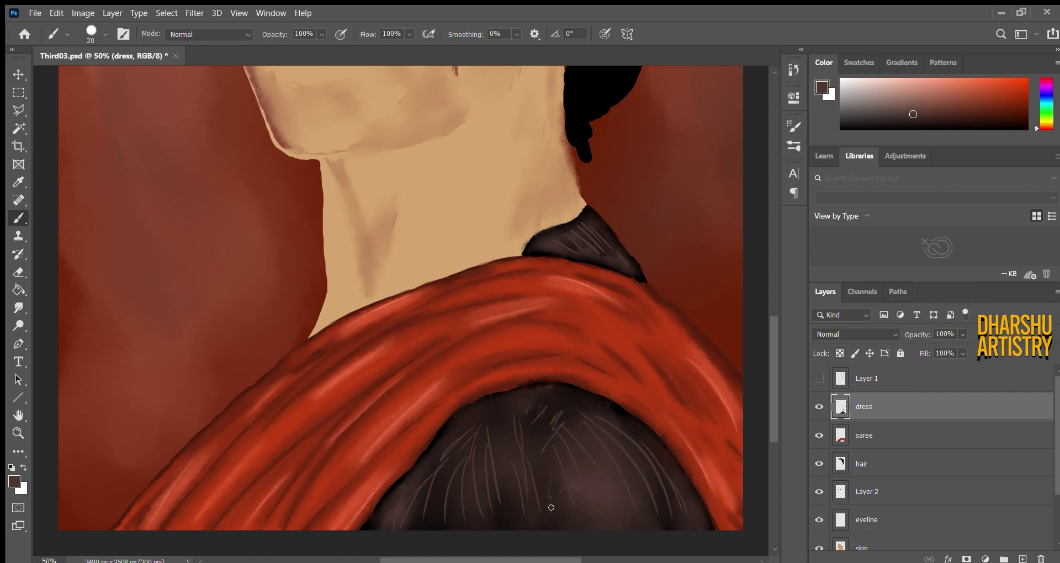
Enlarge the smudge brush to 95 px and blend the thin fold lines into the collar and sleeve at 13% strength.
{"action": "left_click", "coordinate": [18, 308]}
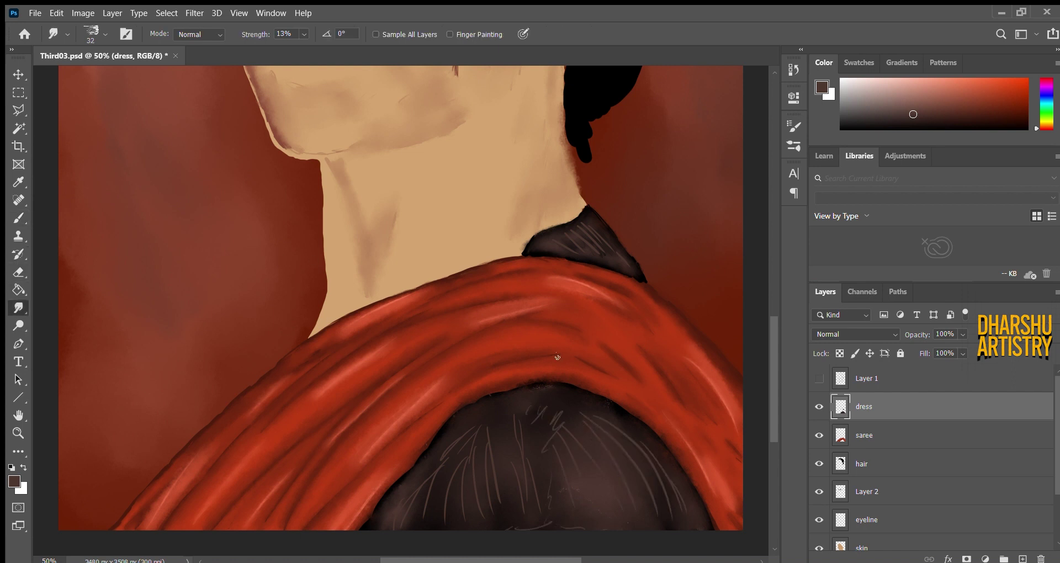
{"action": "key", "text": "bracketright"}
{"action": "key", "text": "bracketright"}
{"action": "key", "text": "bracketright"}
{"action": "key", "text": "bracketright"}
{"action": "key", "text": "bracketright"}
{"action": "key", "text": "bracketright"}
{"action": "key", "text": "bracketright"}
{"action": "mouse_move", "coordinate": [539, 415]}
{"action": "left_mouse_down"}
{"action": "mouse_move", "coordinate": [589, 428]}
{"action": "mouse_move", "coordinate": [573, 424]}
{"action": "left_mouse_up"}
{"action": "mouse_move", "coordinate": [583, 245]}
{"action": "left_mouse_down"}
{"action": "mouse_move", "coordinate": [594, 251]}
{"action": "mouse_move", "coordinate": [578, 255]}
{"action": "left_mouse_up"}
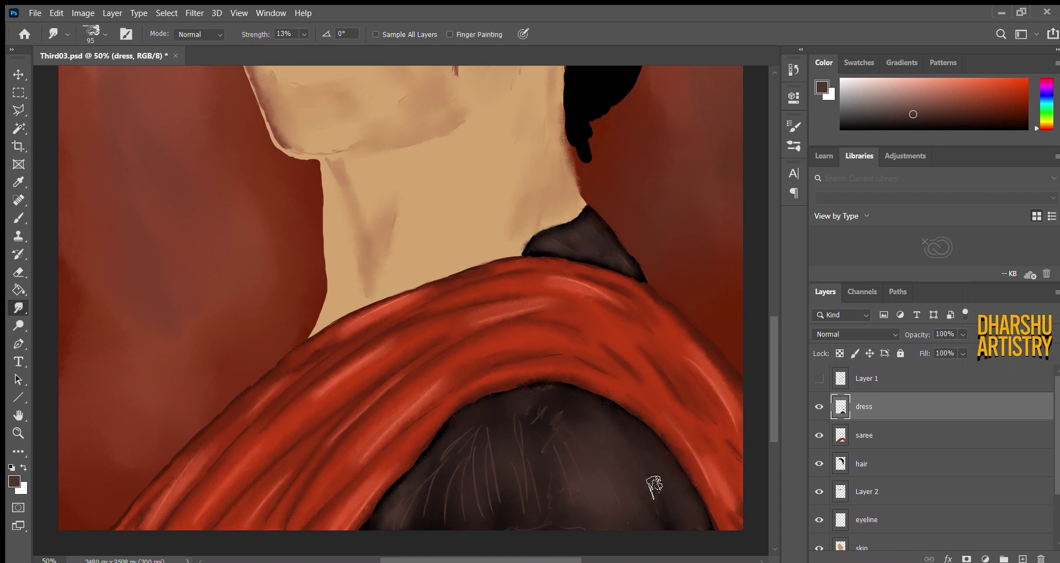
{"action": "mouse_move", "coordinate": [552, 446]}
{"action": "left_mouse_down"}
{"action": "mouse_move", "coordinate": [561, 416]}
{"action": "mouse_move", "coordinate": [470, 526]}
{"action": "left_mouse_up"}
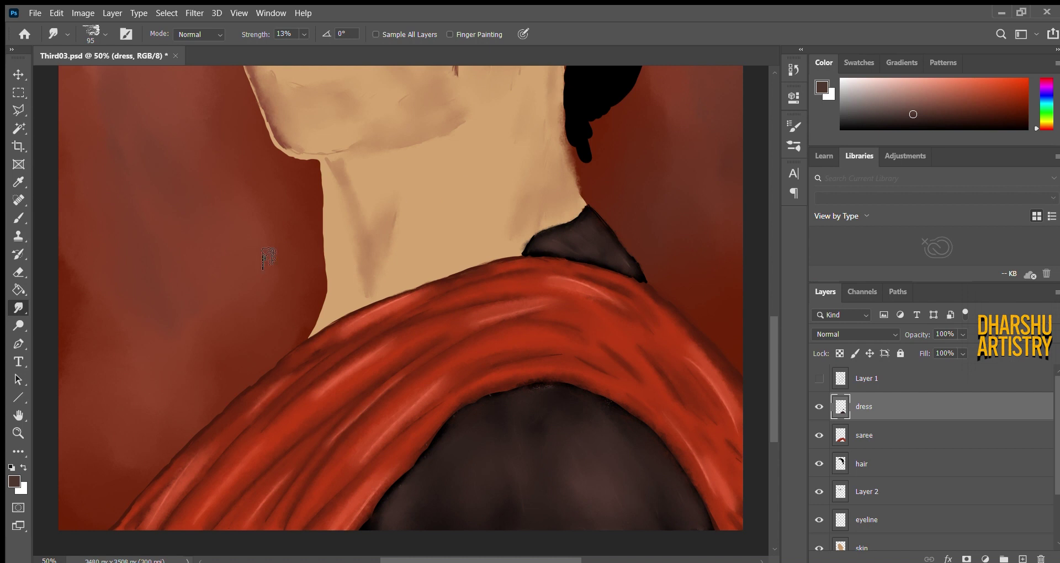
Paint zigzag greyish brown strokes on the lower middle of the sleeve and smudge them with the 95 px smudge brush.
{"action": "key", "text": "b"}
{"action": "mouse_move", "coordinate": [505, 497]}
{"action": "left_mouse_down"}
{"action": "mouse_move", "coordinate": [555, 469]}
{"action": "mouse_move", "coordinate": [568, 525]}
{"action": "left_mouse_up"}
{"action": "left_click", "coordinate": [18, 307]}
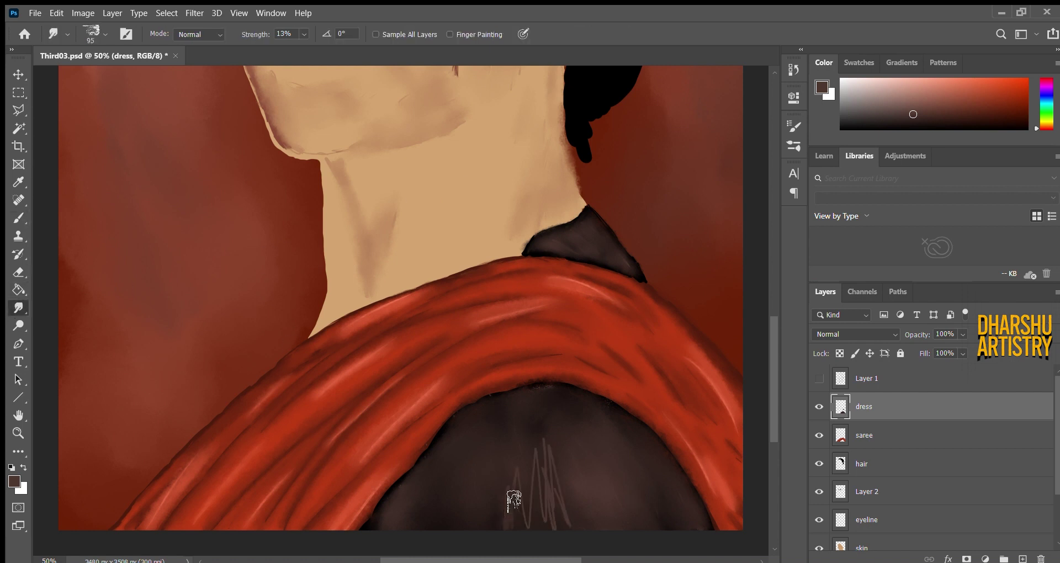
{"action": "scroll", "coordinate": [513, 499], "scroll_direction": "down", "scroll_amount": 3}
Paint thin dark brown lines along the saree's edges and folds with a 20 px brush, and smudge them at 13% strength.
{"action": "key", "text": "b"}
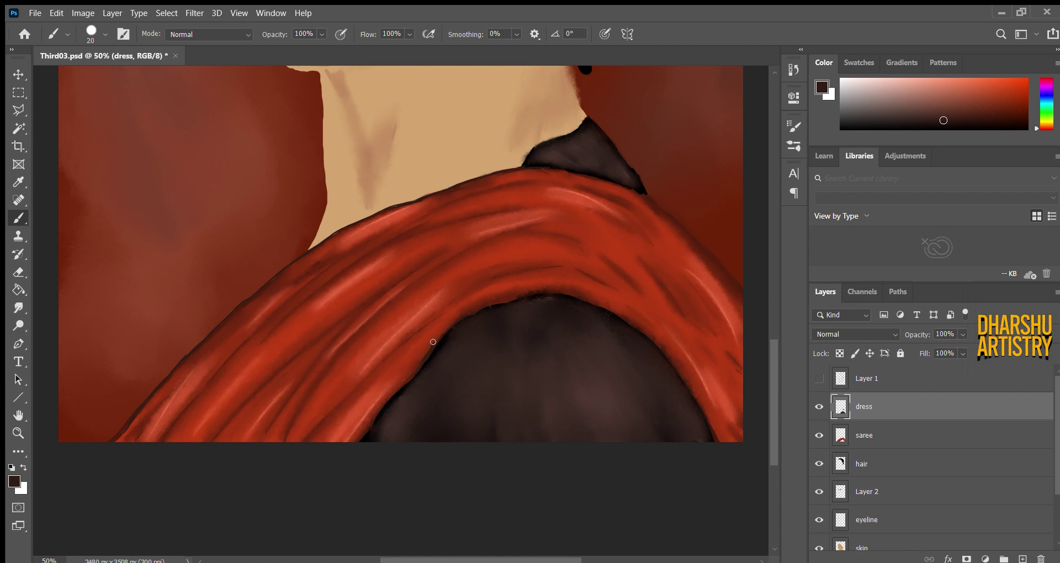
{"action": "scroll", "coordinate": [621, 294], "scroll_direction": "right", "scroll_amount": 2}
{"action": "scroll", "coordinate": [621, 294], "scroll_direction": "left", "scroll_amount": 1}
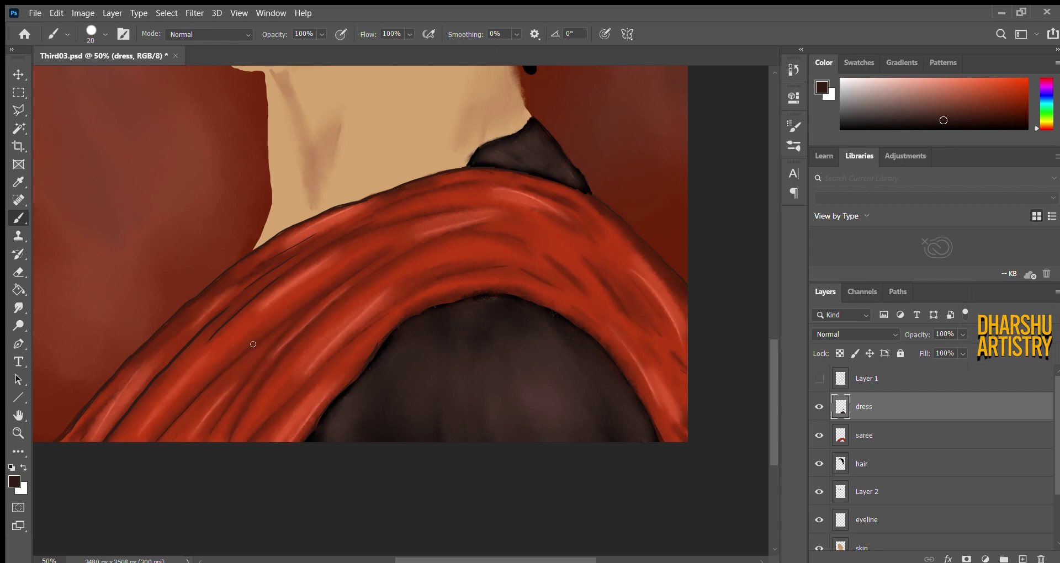
{"action": "left_click_drag", "start_coordinate": [351, 287], "coordinate": [287, 338]}
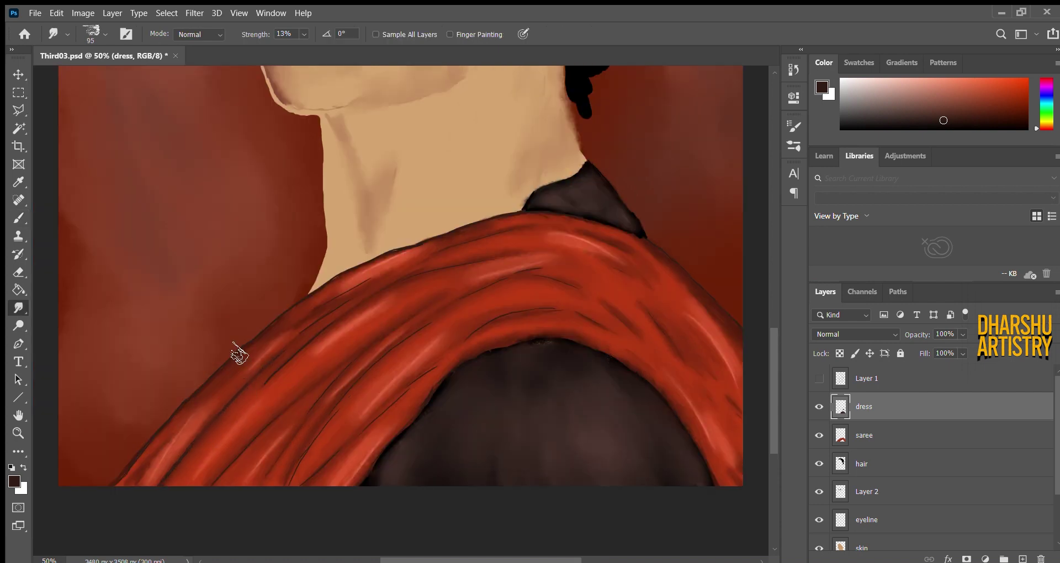
{"action": "mouse_move", "coordinate": [407, 278]}
{"action": "left_mouse_down"}
{"action": "mouse_move", "coordinate": [319, 314]}
{"action": "mouse_move", "coordinate": [350, 282]}
{"action": "mouse_move", "coordinate": [436, 245]}
{"action": "mouse_move", "coordinate": [314, 303]}
{"action": "mouse_move", "coordinate": [229, 371]}
{"action": "mouse_move", "coordinate": [239, 449]}
{"action": "mouse_move", "coordinate": [389, 321]}
{"action": "mouse_move", "coordinate": [287, 377]}
{"action": "mouse_move", "coordinate": [332, 418]}
{"action": "mouse_move", "coordinate": [384, 365]}
{"action": "mouse_move", "coordinate": [562, 311]}
{"action": "mouse_move", "coordinate": [309, 353]}
{"action": "mouse_move", "coordinate": [320, 473]}
{"action": "mouse_move", "coordinate": [410, 363]}
{"action": "mouse_move", "coordinate": [338, 454]}
{"action": "mouse_move", "coordinate": [551, 311]}
{"action": "mouse_move", "coordinate": [548, 280]}
{"action": "mouse_move", "coordinate": [584, 237]}
{"action": "mouse_move", "coordinate": [653, 306]}
{"action": "left_mouse_up"}
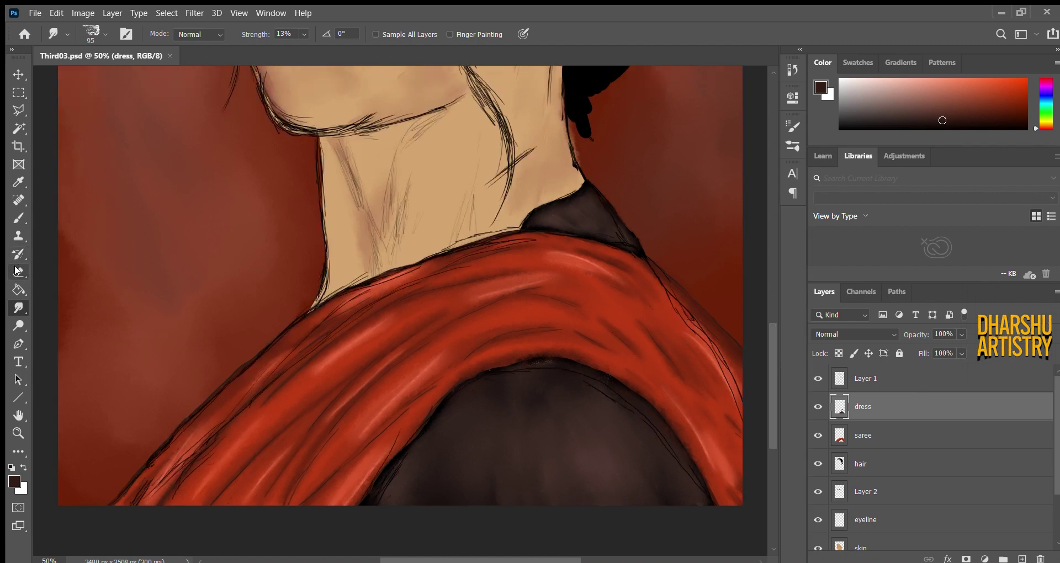
Erase the sketch lines on Layer 1 along the saree's folds and edges and around the black dress with a 92 px eraser.
{"action": "key", "text": "e"}
{"action": "key", "text": "alt+bracketright"}
{"action": "left_click_drag", "start_coordinate": [537, 352], "coordinate": [582, 352]}
{"action": "mouse_move", "coordinate": [304, 352]}
{"action": "left_mouse_down"}
{"action": "mouse_move", "coordinate": [185, 433]}
{"action": "mouse_move", "coordinate": [229, 422]}
{"action": "mouse_move", "coordinate": [423, 264]}
{"action": "mouse_move", "coordinate": [525, 227]}
{"action": "mouse_move", "coordinate": [581, 191]}
{"action": "left_mouse_up"}
{"action": "left_click_drag", "start_coordinate": [543, 232], "coordinate": [636, 248]}
{"action": "left_click_drag", "start_coordinate": [649, 260], "coordinate": [739, 414]}
{"action": "left_click_drag", "start_coordinate": [701, 488], "coordinate": [572, 374]}
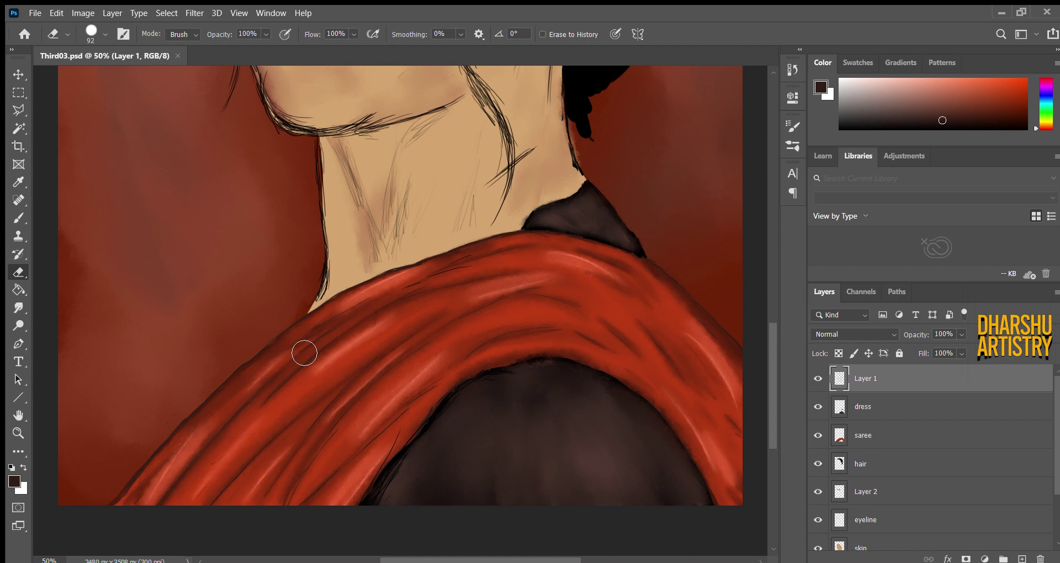
{"action": "left_click_drag", "start_coordinate": [397, 434], "coordinate": [367, 499]}
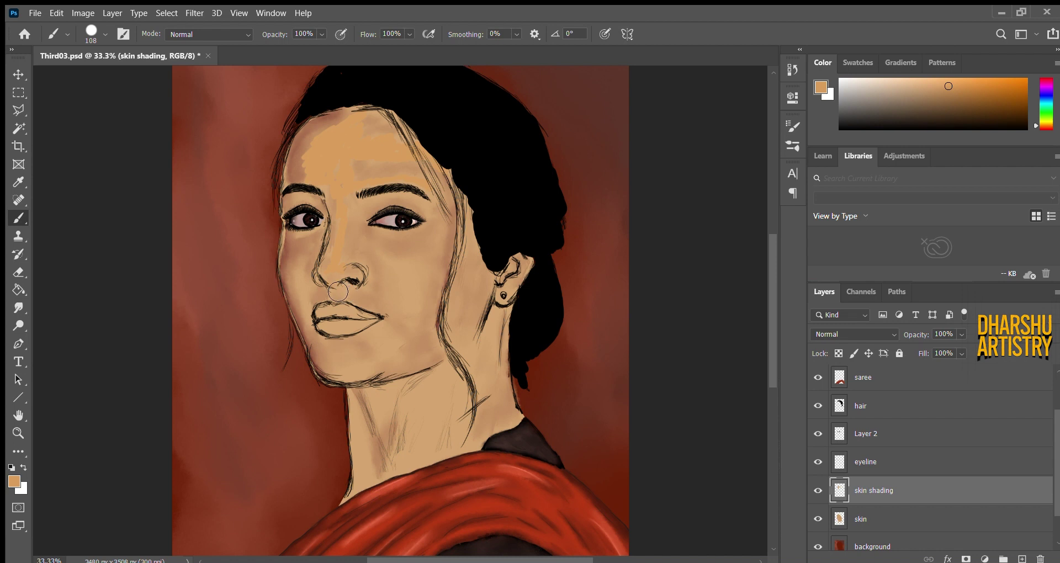
Paint orange-tan strokes over the face and neck on the skin shading layer with a 108 px brush and smudge them at 13% strength.
{"action": "left_click_drag", "start_coordinate": [310, 298], "coordinate": [310, 296]}
{"action": "mouse_move", "coordinate": [342, 365]}
{"action": "left_mouse_down"}
{"action": "mouse_move", "coordinate": [390, 359]}
{"action": "mouse_move", "coordinate": [398, 293]}
{"action": "mouse_move", "coordinate": [474, 285]}
{"action": "left_mouse_up"}
{"action": "mouse_move", "coordinate": [448, 209]}
{"action": "left_mouse_down"}
{"action": "mouse_move", "coordinate": [450, 225]}
{"action": "mouse_move", "coordinate": [438, 208]}
{"action": "mouse_move", "coordinate": [448, 211]}
{"action": "left_mouse_up"}
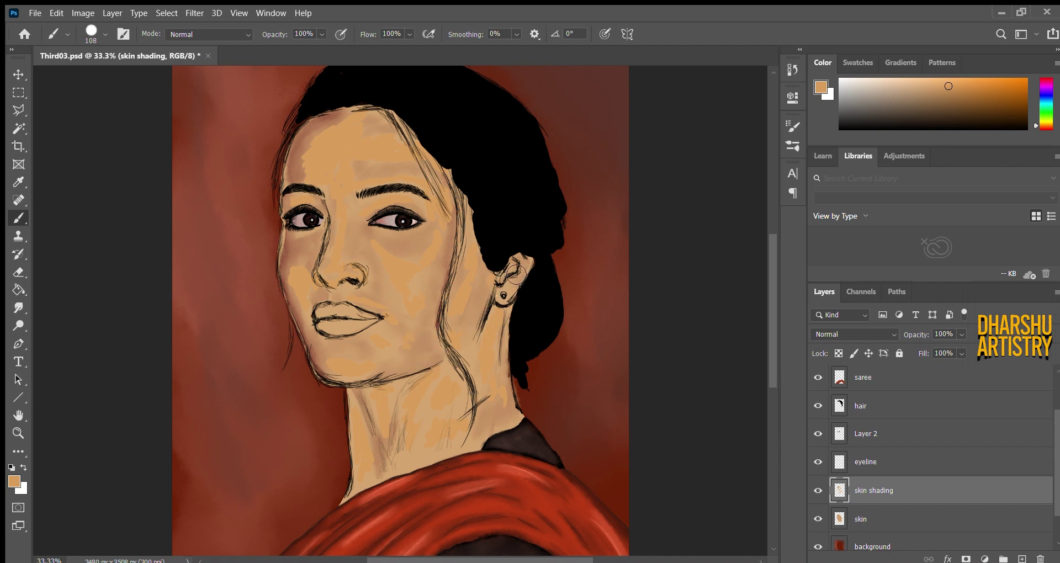
{"action": "left_click", "coordinate": [22, 307]}
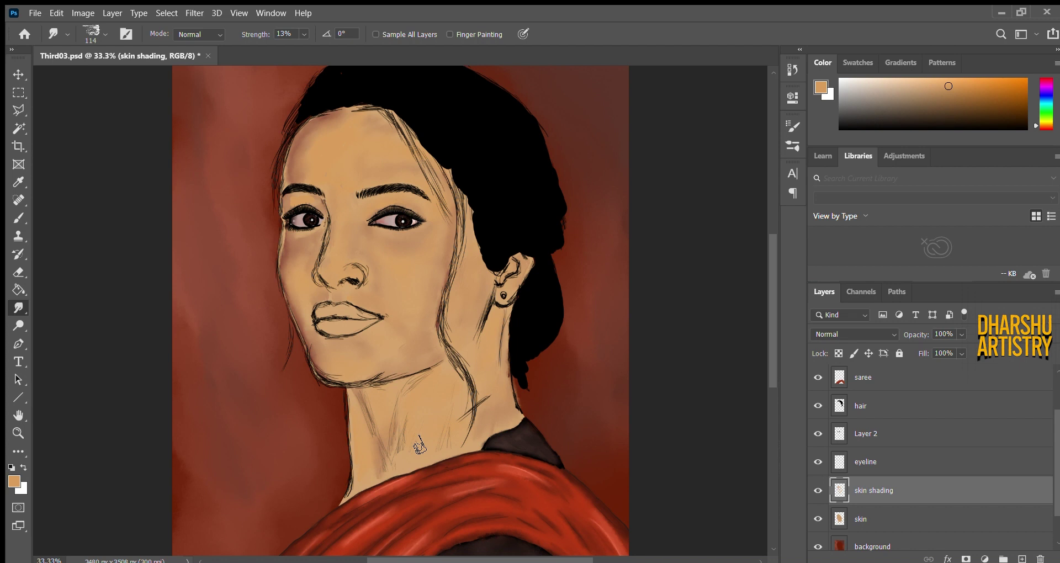
Choose a dark brown and paint shadows down the forehead's outer edge, then over the cheek beside the nose at 56% opacity.
{"action": "key", "text": "i"}
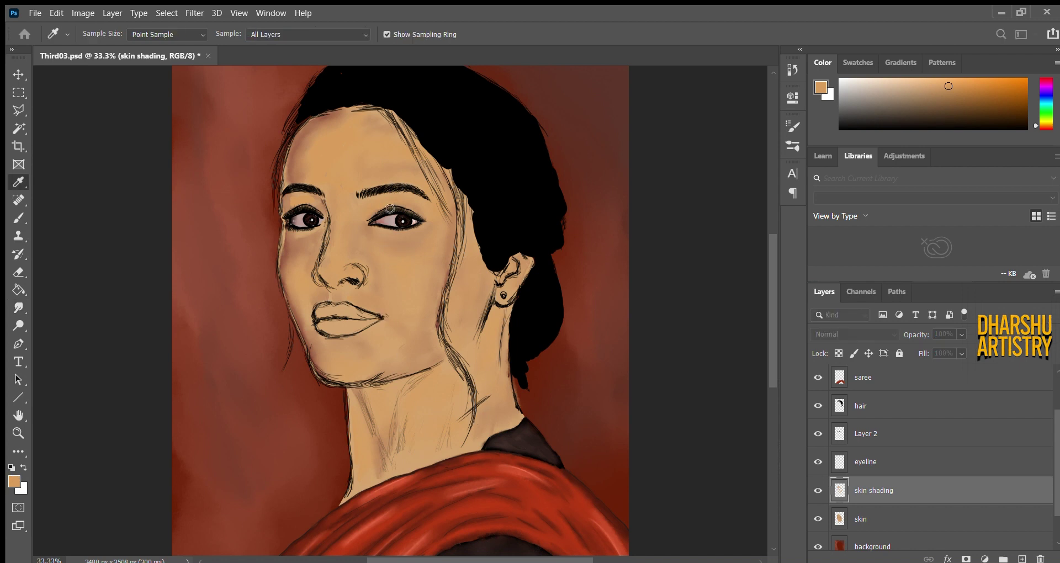
{"action": "left_click", "coordinate": [570, 103]}
{"action": "left_click", "coordinate": [15, 484]}
{"action": "left_click", "coordinate": [572, 111]}
{"action": "left_click", "coordinate": [18, 218]}
{"action": "mouse_move", "coordinate": [301, 153]}
{"action": "left_mouse_down"}
{"action": "mouse_move", "coordinate": [310, 134]}
{"action": "mouse_move", "coordinate": [297, 162]}
{"action": "left_mouse_up"}
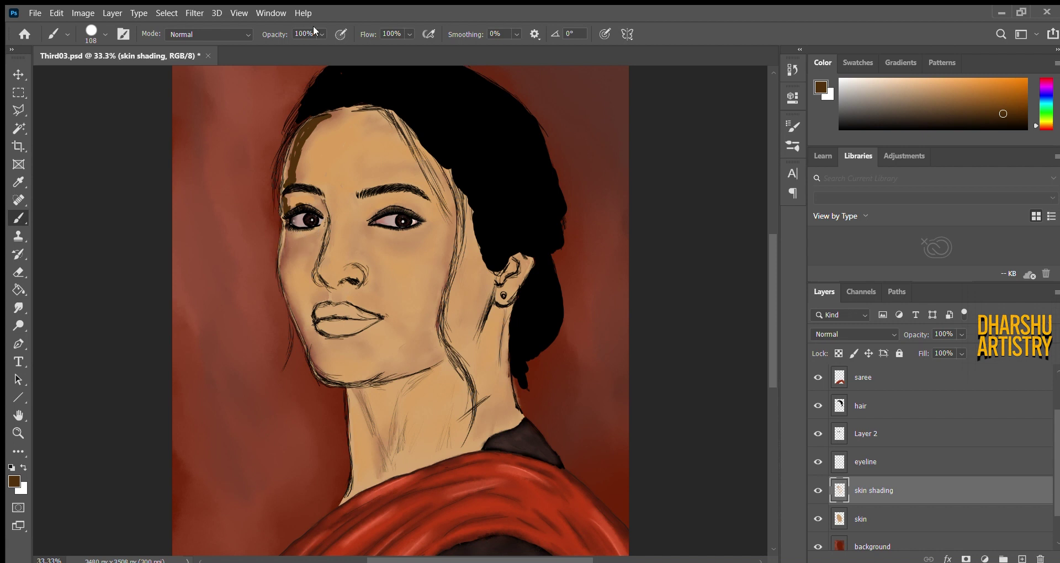
{"action": "mouse_move", "coordinate": [293, 236]}
{"action": "left_mouse_down"}
{"action": "mouse_move", "coordinate": [286, 271]}
{"action": "mouse_move", "coordinate": [298, 243]}
{"action": "mouse_move", "coordinate": [323, 242]}
{"action": "mouse_move", "coordinate": [310, 279]}
{"action": "mouse_move", "coordinate": [324, 228]}
{"action": "mouse_move", "coordinate": [293, 279]}
{"action": "mouse_move", "coordinate": [290, 260]}
{"action": "mouse_move", "coordinate": [307, 245]}
{"action": "mouse_move", "coordinate": [305, 285]}
{"action": "left_mouse_up"}
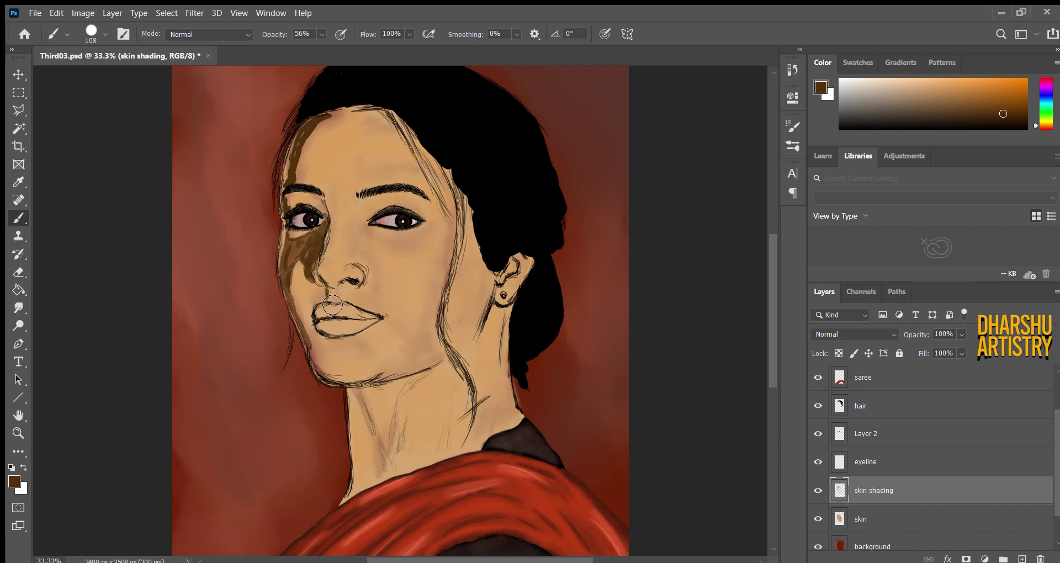
Paint dark brown shadow strokes above the upper lip, under the eye, on the forehead, along the nose and above the eyebrow.
{"action": "mouse_move", "coordinate": [330, 305]}
{"action": "left_mouse_down"}
{"action": "mouse_move", "coordinate": [363, 302]}
{"action": "mouse_move", "coordinate": [342, 307]}
{"action": "mouse_move", "coordinate": [352, 296]}
{"action": "mouse_move", "coordinate": [373, 310]}
{"action": "mouse_move", "coordinate": [374, 268]}
{"action": "mouse_move", "coordinate": [382, 293]}
{"action": "mouse_move", "coordinate": [369, 266]}
{"action": "mouse_move", "coordinate": [355, 271]}
{"action": "mouse_move", "coordinate": [390, 236]}
{"action": "mouse_move", "coordinate": [388, 250]}
{"action": "mouse_move", "coordinate": [416, 243]}
{"action": "mouse_move", "coordinate": [417, 315]}
{"action": "mouse_move", "coordinate": [402, 263]}
{"action": "left_mouse_up"}
{"action": "mouse_move", "coordinate": [330, 127]}
{"action": "left_mouse_down"}
{"action": "mouse_move", "coordinate": [375, 120]}
{"action": "mouse_move", "coordinate": [364, 146]}
{"action": "left_mouse_up"}
{"action": "mouse_move", "coordinate": [337, 187]}
{"action": "left_mouse_down"}
{"action": "mouse_move", "coordinate": [348, 210]}
{"action": "mouse_move", "coordinate": [338, 207]}
{"action": "mouse_move", "coordinate": [343, 243]}
{"action": "mouse_move", "coordinate": [337, 234]}
{"action": "left_mouse_up"}
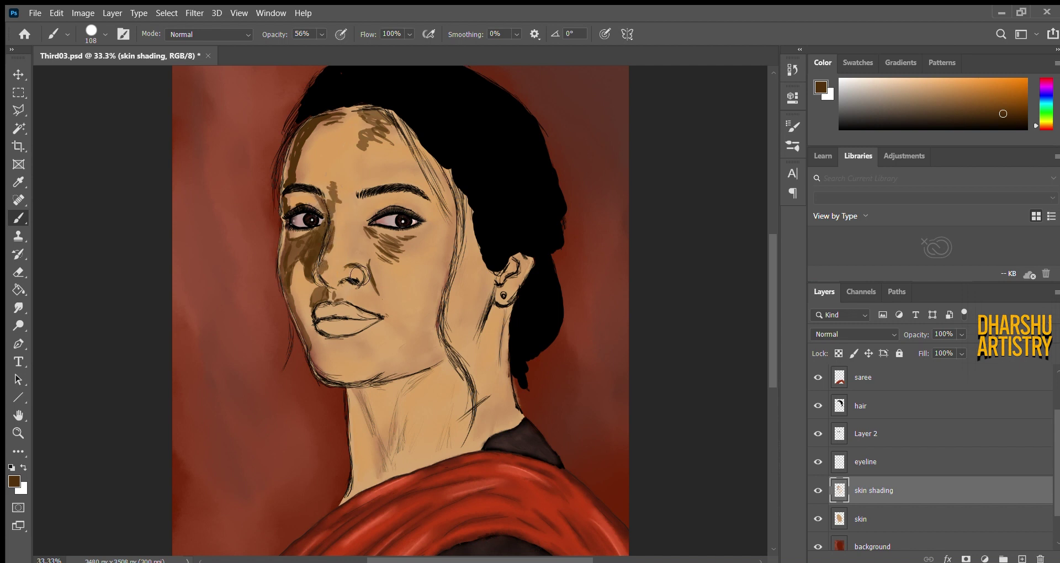
{"action": "mouse_move", "coordinate": [352, 274]}
{"action": "left_mouse_down"}
{"action": "mouse_move", "coordinate": [363, 332]}
{"action": "mouse_move", "coordinate": [335, 289]}
{"action": "mouse_move", "coordinate": [350, 231]}
{"action": "mouse_move", "coordinate": [362, 220]}
{"action": "mouse_move", "coordinate": [350, 263]}
{"action": "mouse_move", "coordinate": [369, 219]}
{"action": "mouse_move", "coordinate": [403, 204]}
{"action": "left_mouse_up"}
{"action": "mouse_move", "coordinate": [406, 167]}
{"action": "left_mouse_down"}
{"action": "mouse_move", "coordinate": [406, 141]}
{"action": "mouse_move", "coordinate": [412, 154]}
{"action": "mouse_move", "coordinate": [365, 177]}
{"action": "mouse_move", "coordinate": [428, 178]}
{"action": "left_mouse_up"}
{"action": "mouse_move", "coordinate": [321, 126]}
{"action": "left_mouse_down"}
{"action": "mouse_move", "coordinate": [299, 187]}
{"action": "mouse_move", "coordinate": [302, 170]}
{"action": "left_mouse_up"}
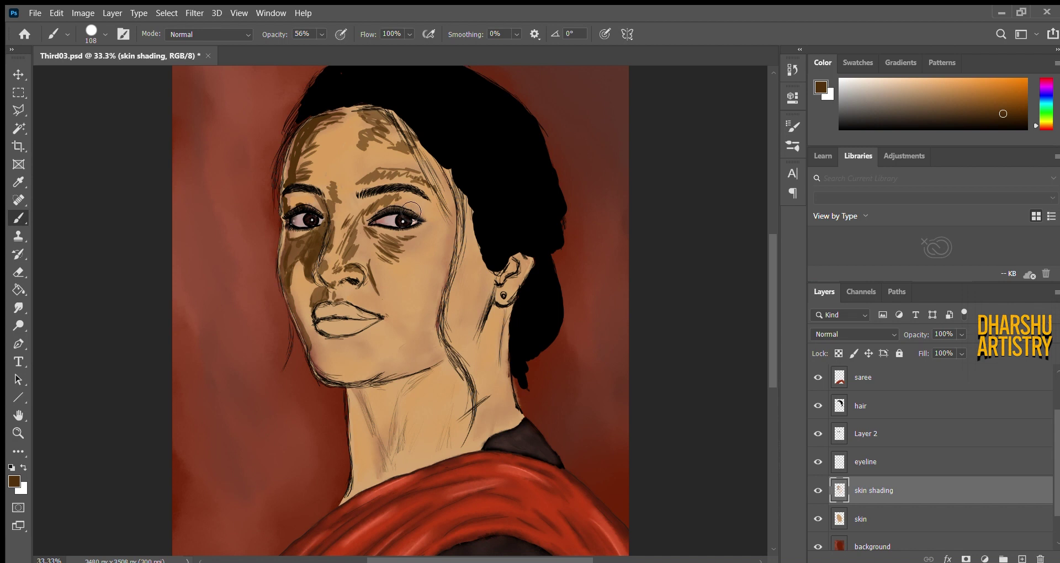
Paint dark brown shading down the temple and side of the face, around the lips and along the jawline.
{"action": "left_click_drag", "start_coordinate": [427, 184], "coordinate": [448, 221]}
{"action": "left_click_drag", "start_coordinate": [453, 242], "coordinate": [457, 208]}
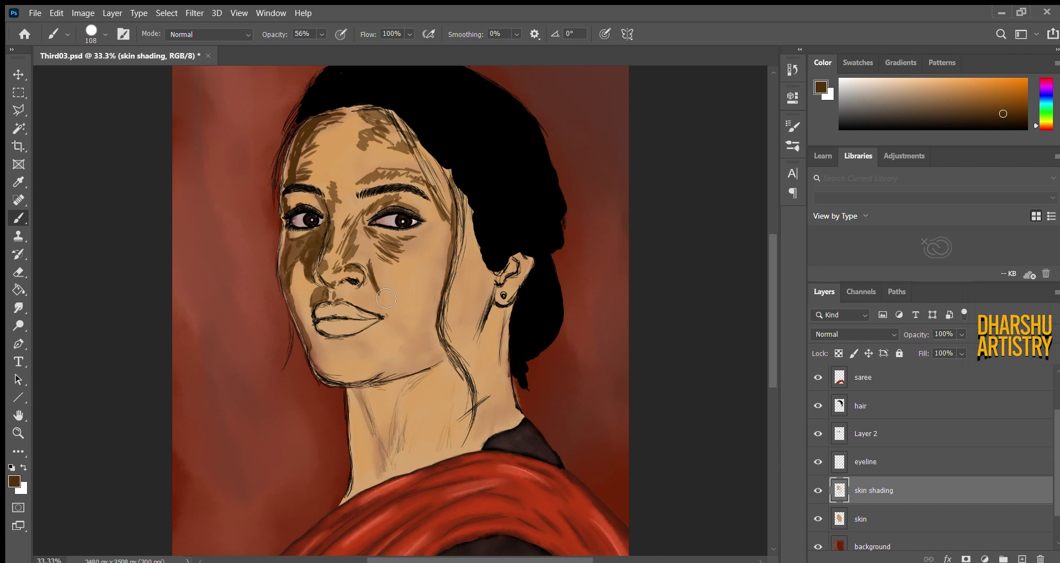
{"action": "left_click_drag", "start_coordinate": [352, 299], "coordinate": [378, 319]}
{"action": "mouse_move", "coordinate": [338, 347]}
{"action": "left_mouse_down"}
{"action": "mouse_move", "coordinate": [326, 377]}
{"action": "mouse_move", "coordinate": [316, 361]}
{"action": "mouse_move", "coordinate": [337, 388]}
{"action": "mouse_move", "coordinate": [360, 391]}
{"action": "mouse_move", "coordinate": [444, 369]}
{"action": "mouse_move", "coordinate": [381, 379]}
{"action": "left_mouse_up"}
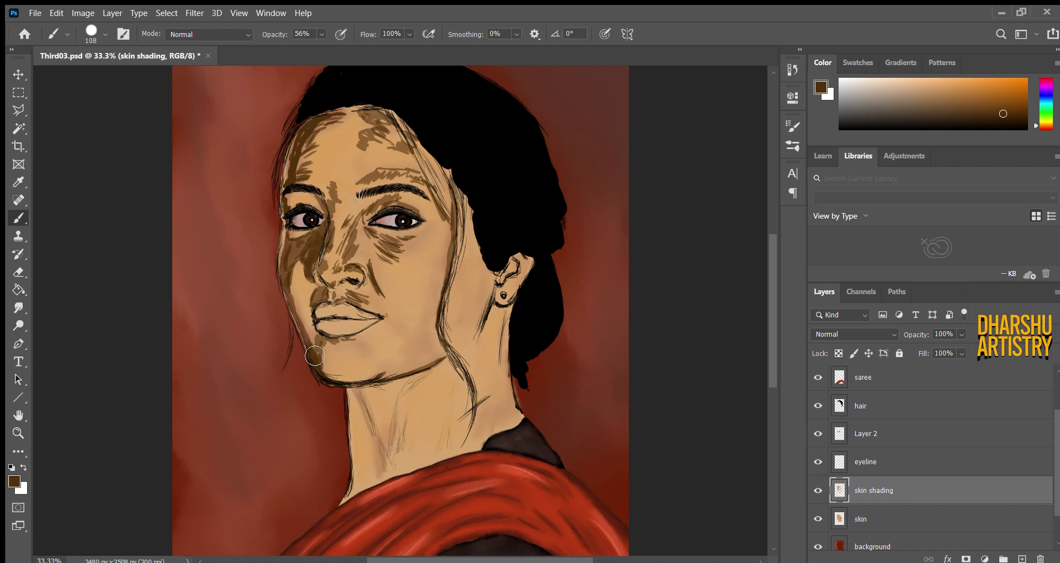
Hide the Layer 1 sketch, darken the outer edge of the cheek and jaw with brown, and show the sketch again.
{"action": "scroll", "coordinate": [939, 406], "scroll_direction": "up", "scroll_amount": 2}
{"action": "left_click", "coordinate": [817, 380]}
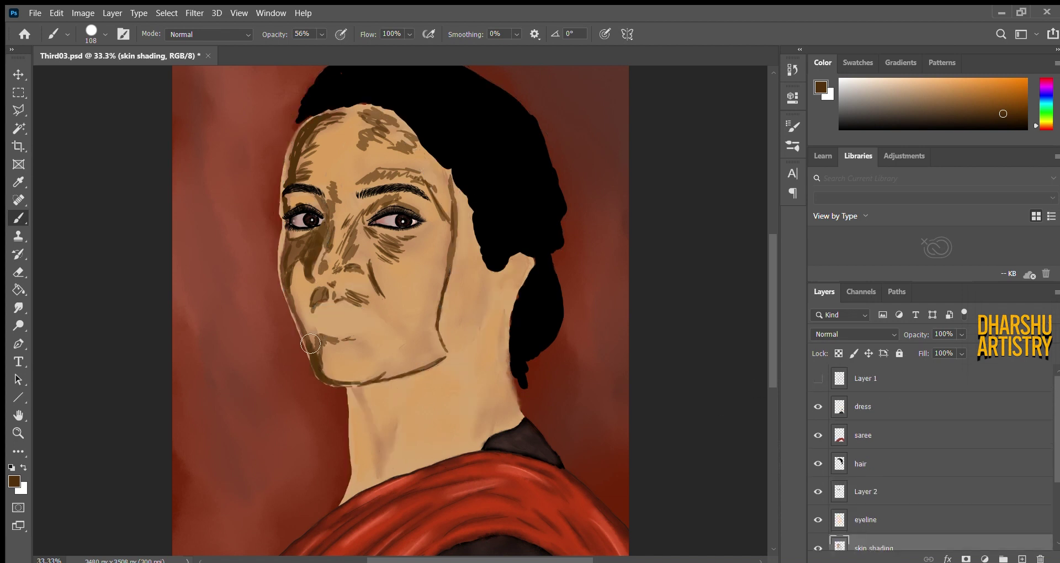
{"action": "left_click_drag", "start_coordinate": [291, 292], "coordinate": [307, 339]}
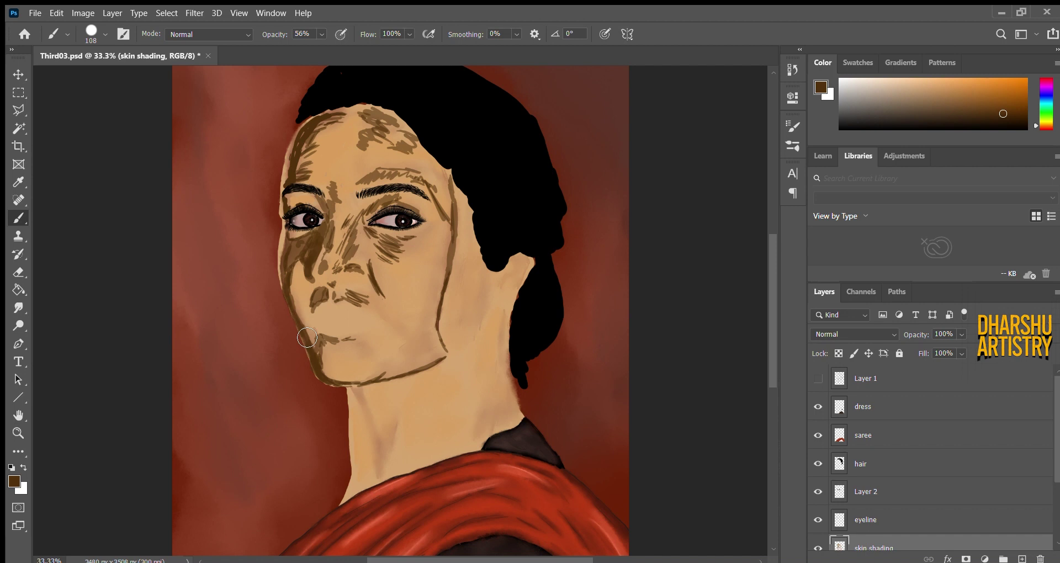
{"action": "left_click", "coordinate": [818, 379]}
Paint brown strokes on the chin and cheek, and add faint 10% opacity shading below the ear and beside the mouth.
{"action": "mouse_move", "coordinate": [330, 352]}
{"action": "left_mouse_down"}
{"action": "mouse_move", "coordinate": [334, 366]}
{"action": "mouse_move", "coordinate": [365, 359]}
{"action": "mouse_move", "coordinate": [357, 353]}
{"action": "left_mouse_up"}
{"action": "mouse_move", "coordinate": [385, 316]}
{"action": "left_mouse_down"}
{"action": "mouse_move", "coordinate": [415, 352]}
{"action": "mouse_move", "coordinate": [380, 354]}
{"action": "mouse_move", "coordinate": [374, 363]}
{"action": "mouse_move", "coordinate": [392, 382]}
{"action": "mouse_move", "coordinate": [405, 367]}
{"action": "mouse_move", "coordinate": [403, 340]}
{"action": "mouse_move", "coordinate": [427, 355]}
{"action": "mouse_move", "coordinate": [409, 345]}
{"action": "mouse_move", "coordinate": [444, 331]}
{"action": "mouse_move", "coordinate": [435, 333]}
{"action": "mouse_move", "coordinate": [435, 235]}
{"action": "left_mouse_up"}
{"action": "left_click_drag", "start_coordinate": [377, 268], "coordinate": [380, 296]}
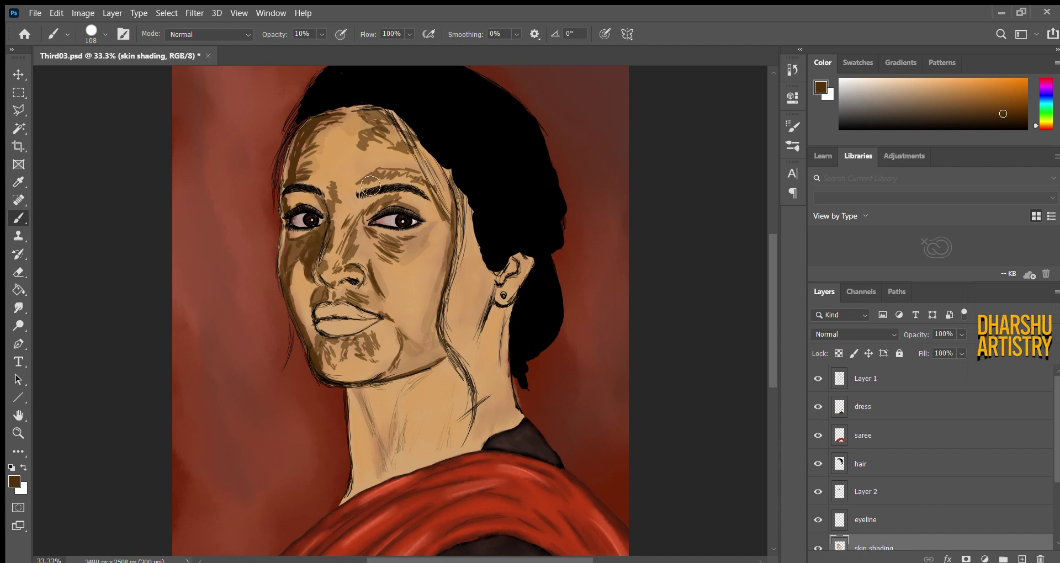
{"action": "mouse_move", "coordinate": [483, 279]}
{"action": "left_mouse_down"}
{"action": "mouse_move", "coordinate": [490, 288]}
{"action": "mouse_move", "coordinate": [475, 243]}
{"action": "mouse_move", "coordinate": [472, 325]}
{"action": "left_mouse_up"}
{"action": "mouse_move", "coordinate": [409, 307]}
{"action": "left_mouse_down"}
{"action": "mouse_move", "coordinate": [398, 325]}
{"action": "mouse_move", "coordinate": [418, 332]}
{"action": "mouse_move", "coordinate": [363, 328]}
{"action": "left_mouse_up"}
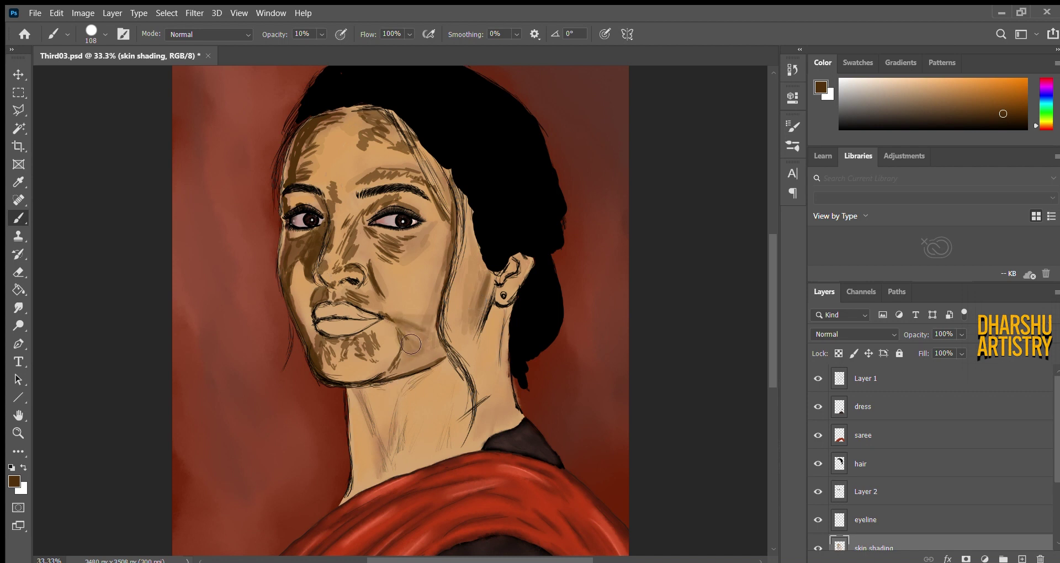
Paint dark brown shadow strokes down the front of the neck, below the jaw and along the neck's base above the saree.
{"action": "left_click_drag", "start_coordinate": [365, 390], "coordinate": [373, 422]}
{"action": "mouse_move", "coordinate": [374, 461]}
{"action": "left_mouse_down"}
{"action": "mouse_move", "coordinate": [379, 474]}
{"action": "mouse_move", "coordinate": [356, 475]}
{"action": "mouse_move", "coordinate": [376, 489]}
{"action": "mouse_move", "coordinate": [381, 468]}
{"action": "left_mouse_up"}
{"action": "left_click_drag", "start_coordinate": [353, 417], "coordinate": [371, 452]}
{"action": "mouse_move", "coordinate": [354, 390]}
{"action": "left_mouse_down"}
{"action": "mouse_move", "coordinate": [380, 448]}
{"action": "mouse_move", "coordinate": [401, 412]}
{"action": "mouse_move", "coordinate": [382, 476]}
{"action": "left_mouse_up"}
{"action": "mouse_move", "coordinate": [391, 383]}
{"action": "left_mouse_down"}
{"action": "mouse_move", "coordinate": [421, 402]}
{"action": "mouse_move", "coordinate": [410, 396]}
{"action": "mouse_move", "coordinate": [426, 379]}
{"action": "mouse_move", "coordinate": [406, 404]}
{"action": "mouse_move", "coordinate": [434, 379]}
{"action": "mouse_move", "coordinate": [460, 378]}
{"action": "mouse_move", "coordinate": [449, 355]}
{"action": "mouse_move", "coordinate": [444, 436]}
{"action": "left_mouse_up"}
{"action": "mouse_move", "coordinate": [456, 398]}
{"action": "left_mouse_down"}
{"action": "mouse_move", "coordinate": [418, 457]}
{"action": "mouse_move", "coordinate": [397, 462]}
{"action": "mouse_move", "coordinate": [399, 476]}
{"action": "mouse_move", "coordinate": [422, 464]}
{"action": "mouse_move", "coordinate": [401, 474]}
{"action": "mouse_move", "coordinate": [412, 458]}
{"action": "mouse_move", "coordinate": [479, 436]}
{"action": "left_mouse_up"}
{"action": "mouse_move", "coordinate": [403, 472]}
{"action": "left_mouse_down"}
{"action": "mouse_move", "coordinate": [380, 480]}
{"action": "mouse_move", "coordinate": [479, 433]}
{"action": "mouse_move", "coordinate": [500, 438]}
{"action": "mouse_move", "coordinate": [398, 448]}
{"action": "left_mouse_up"}
{"action": "left_click", "coordinate": [18, 272]}
{"action": "left_click", "coordinate": [18, 219]}
Paint 66% opacity dark brown strokes under the jaw, down the back of the neck and inside the ear.
{"action": "left_click_drag", "start_coordinate": [442, 371], "coordinate": [423, 404]}
{"action": "left_click_drag", "start_coordinate": [436, 399], "coordinate": [425, 430]}
{"action": "left_click_drag", "start_coordinate": [449, 392], "coordinate": [440, 415]}
{"action": "left_click_drag", "start_coordinate": [493, 301], "coordinate": [476, 344]}
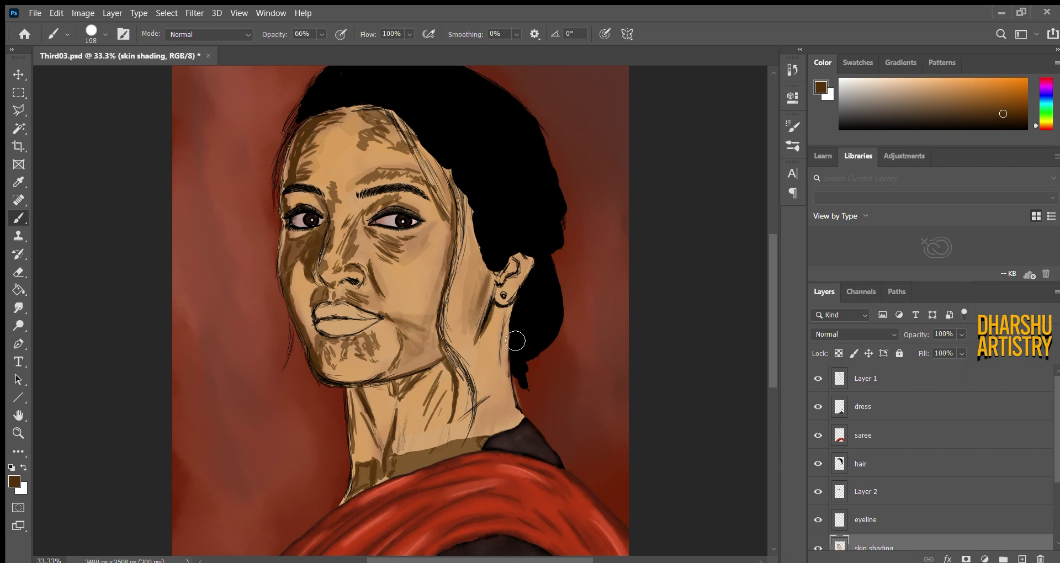
{"action": "left_click_drag", "start_coordinate": [508, 312], "coordinate": [499, 366]}
{"action": "left_click_drag", "start_coordinate": [510, 330], "coordinate": [513, 420]}
{"action": "mouse_move", "coordinate": [506, 381]}
{"action": "left_mouse_down"}
{"action": "mouse_move", "coordinate": [491, 423]}
{"action": "mouse_move", "coordinate": [496, 401]}
{"action": "left_mouse_up"}
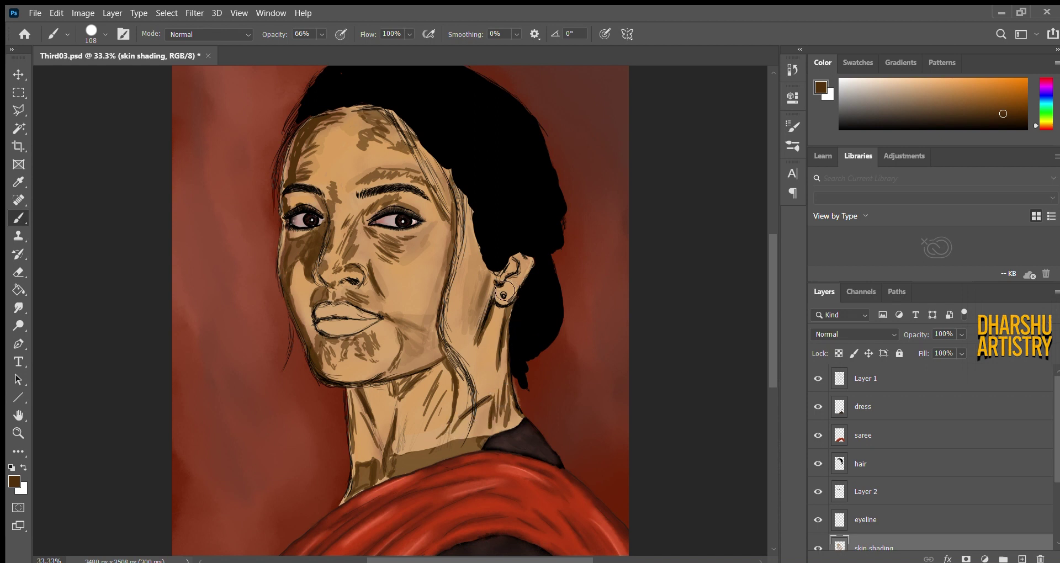
{"action": "mouse_move", "coordinate": [517, 261]}
{"action": "left_mouse_down"}
{"action": "mouse_move", "coordinate": [500, 284]}
{"action": "mouse_move", "coordinate": [511, 294]}
{"action": "left_mouse_up"}
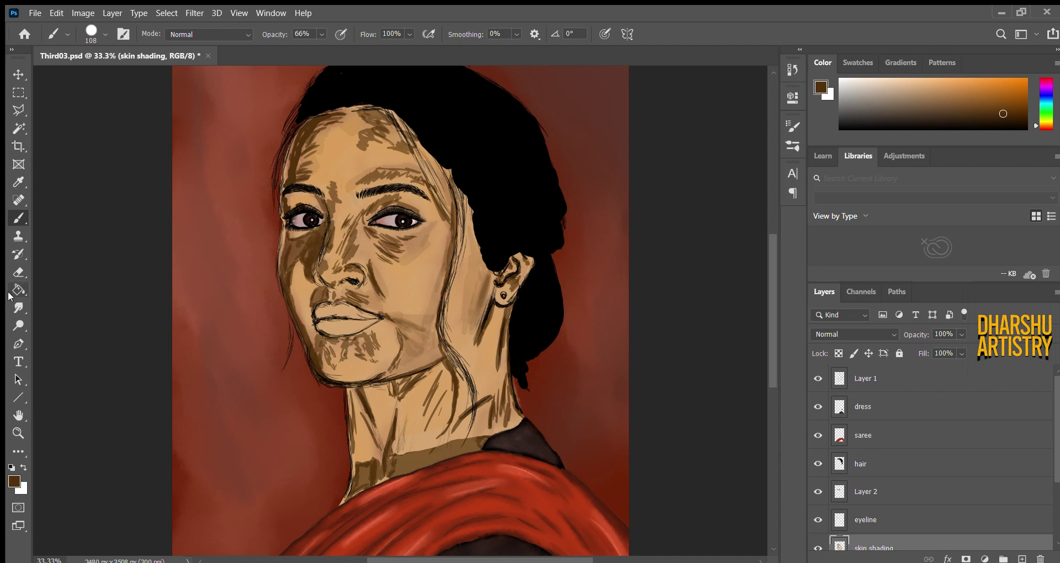
Smudge the brown shading on the cheek beside the nose, the forehead and above the eyebrows with a 114 px smudge brush at 13% strength.
{"action": "left_click", "coordinate": [18, 308]}
{"action": "mouse_move", "coordinate": [314, 269]}
{"action": "left_mouse_down"}
{"action": "mouse_move", "coordinate": [322, 239]}
{"action": "mouse_move", "coordinate": [312, 267]}
{"action": "mouse_move", "coordinate": [293, 237]}
{"action": "mouse_move", "coordinate": [304, 247]}
{"action": "mouse_move", "coordinate": [295, 274]}
{"action": "left_mouse_up"}
{"action": "mouse_move", "coordinate": [339, 203]}
{"action": "left_mouse_down"}
{"action": "mouse_move", "coordinate": [331, 254]}
{"action": "mouse_move", "coordinate": [338, 217]}
{"action": "left_mouse_up"}
{"action": "mouse_move", "coordinate": [330, 200]}
{"action": "left_mouse_down"}
{"action": "mouse_move", "coordinate": [291, 203]}
{"action": "mouse_move", "coordinate": [294, 163]}
{"action": "mouse_move", "coordinate": [312, 129]}
{"action": "mouse_move", "coordinate": [301, 179]}
{"action": "left_mouse_up"}
{"action": "mouse_move", "coordinate": [375, 132]}
{"action": "left_mouse_down"}
{"action": "mouse_move", "coordinate": [364, 145]}
{"action": "mouse_move", "coordinate": [380, 130]}
{"action": "mouse_move", "coordinate": [397, 152]}
{"action": "left_mouse_up"}
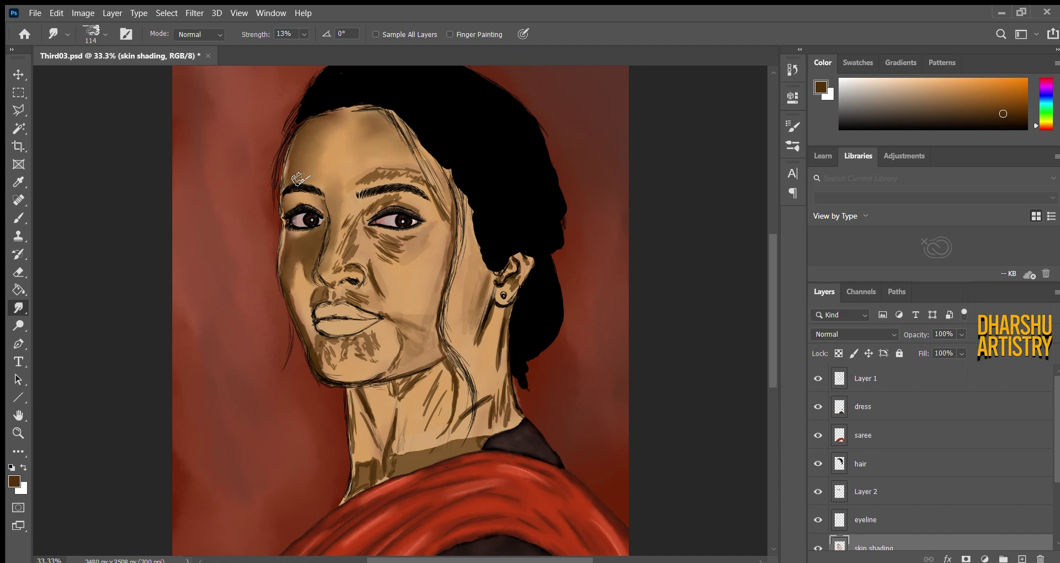
{"action": "left_click_drag", "start_coordinate": [376, 174], "coordinate": [436, 182]}
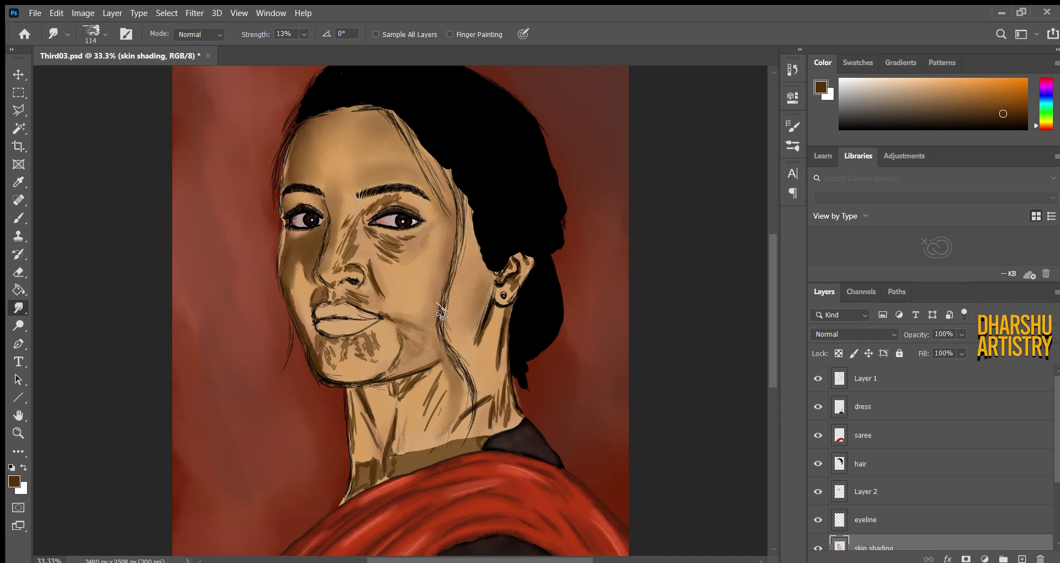
Smudge the brown strokes under the eye and along the nose bridge, and undo the last smudge on the cheek.
{"action": "left_click_drag", "start_coordinate": [366, 232], "coordinate": [367, 232]}
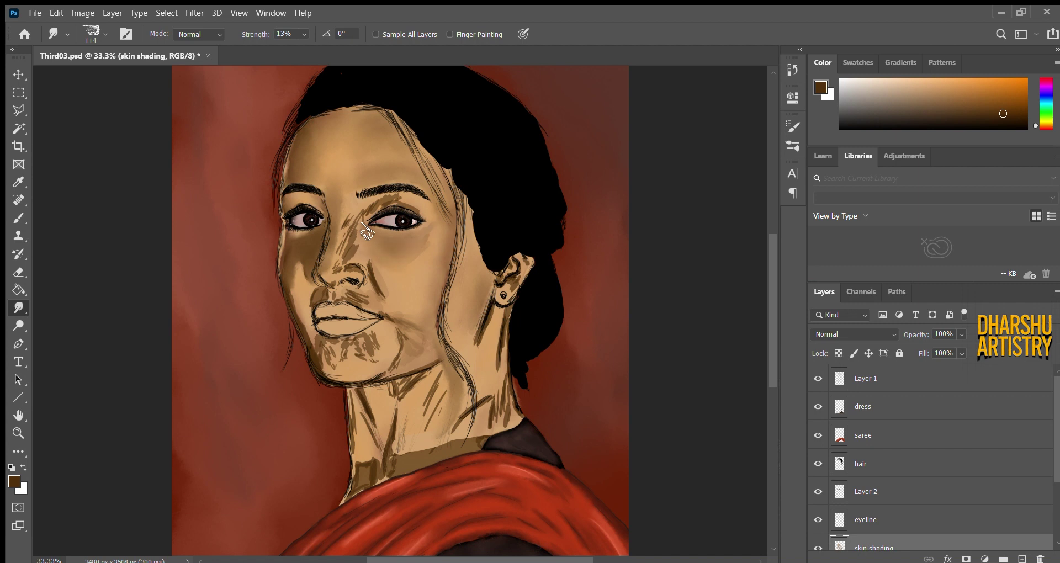
{"action": "mouse_move", "coordinate": [356, 219]}
{"action": "left_mouse_down"}
{"action": "mouse_move", "coordinate": [353, 255]}
{"action": "mouse_move", "coordinate": [348, 206]}
{"action": "mouse_move", "coordinate": [335, 278]}
{"action": "left_mouse_up"}
{"action": "left_click", "coordinate": [19, 272]}
{"action": "left_click", "coordinate": [19, 307]}
{"action": "mouse_move", "coordinate": [344, 202]}
{"action": "left_mouse_down"}
{"action": "mouse_move", "coordinate": [334, 268]}
{"action": "mouse_move", "coordinate": [337, 225]}
{"action": "left_mouse_up"}
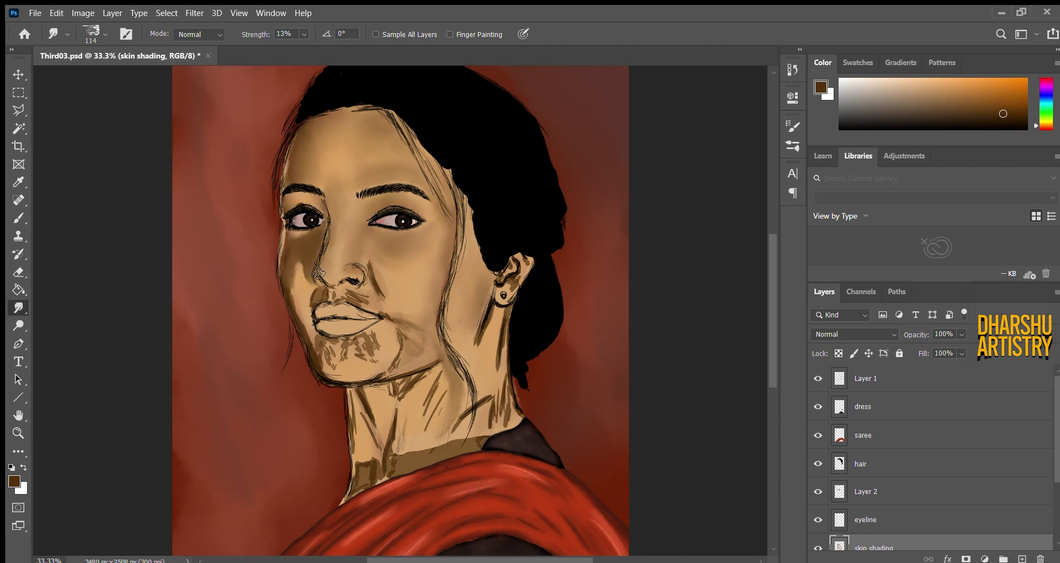
{"action": "mouse_move", "coordinate": [318, 272]}
{"action": "left_mouse_down"}
{"action": "mouse_move", "coordinate": [295, 298]}
{"action": "mouse_move", "coordinate": [313, 302]}
{"action": "mouse_move", "coordinate": [298, 290]}
{"action": "left_mouse_up"}
{"action": "key", "text": "ctrl+z"}
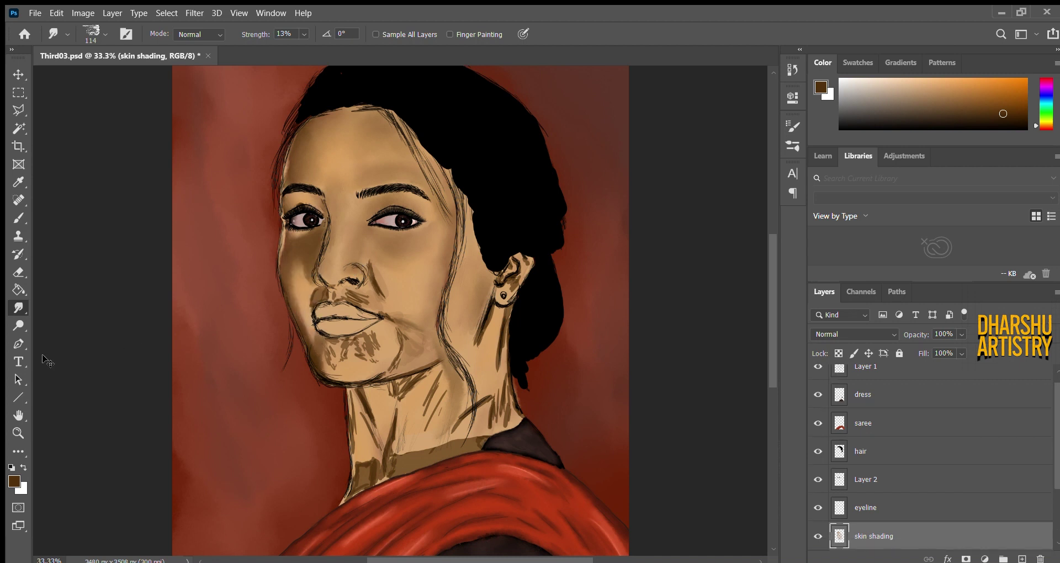
Smudge the brown shading around the lips, over the chin and lower cheek, and beside the nose.
{"action": "left_click_drag", "start_coordinate": [331, 303], "coordinate": [364, 301]}
{"action": "mouse_move", "coordinate": [372, 265]}
{"action": "left_mouse_down"}
{"action": "mouse_move", "coordinate": [406, 327]}
{"action": "mouse_move", "coordinate": [397, 353]}
{"action": "mouse_move", "coordinate": [423, 367]}
{"action": "left_mouse_up"}
{"action": "mouse_move", "coordinate": [407, 307]}
{"action": "left_mouse_down"}
{"action": "mouse_move", "coordinate": [353, 343]}
{"action": "mouse_move", "coordinate": [380, 338]}
{"action": "mouse_move", "coordinate": [326, 364]}
{"action": "left_mouse_up"}
{"action": "left_click_drag", "start_coordinate": [318, 278], "coordinate": [313, 265]}
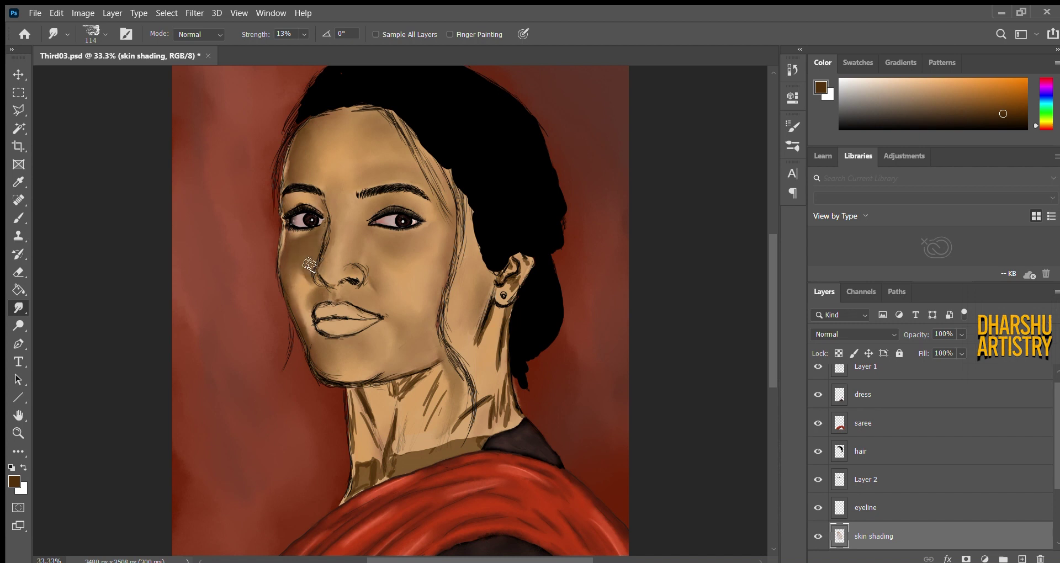
{"action": "left_click_drag", "start_coordinate": [326, 232], "coordinate": [310, 260]}
Smudge the brown strokes on the ear, down the neck and along the neck's base, and save the document.
{"action": "mouse_move", "coordinate": [485, 341]}
{"action": "left_mouse_down"}
{"action": "mouse_move", "coordinate": [510, 323]}
{"action": "mouse_move", "coordinate": [531, 257]}
{"action": "mouse_move", "coordinate": [521, 325]}
{"action": "mouse_move", "coordinate": [515, 284]}
{"action": "left_mouse_up"}
{"action": "mouse_move", "coordinate": [511, 321]}
{"action": "left_mouse_down"}
{"action": "mouse_move", "coordinate": [497, 419]}
{"action": "mouse_move", "coordinate": [507, 385]}
{"action": "mouse_move", "coordinate": [479, 412]}
{"action": "left_mouse_up"}
{"action": "mouse_move", "coordinate": [495, 346]}
{"action": "left_mouse_down"}
{"action": "mouse_move", "coordinate": [441, 387]}
{"action": "mouse_move", "coordinate": [397, 390]}
{"action": "mouse_move", "coordinate": [415, 387]}
{"action": "mouse_move", "coordinate": [391, 449]}
{"action": "left_mouse_up"}
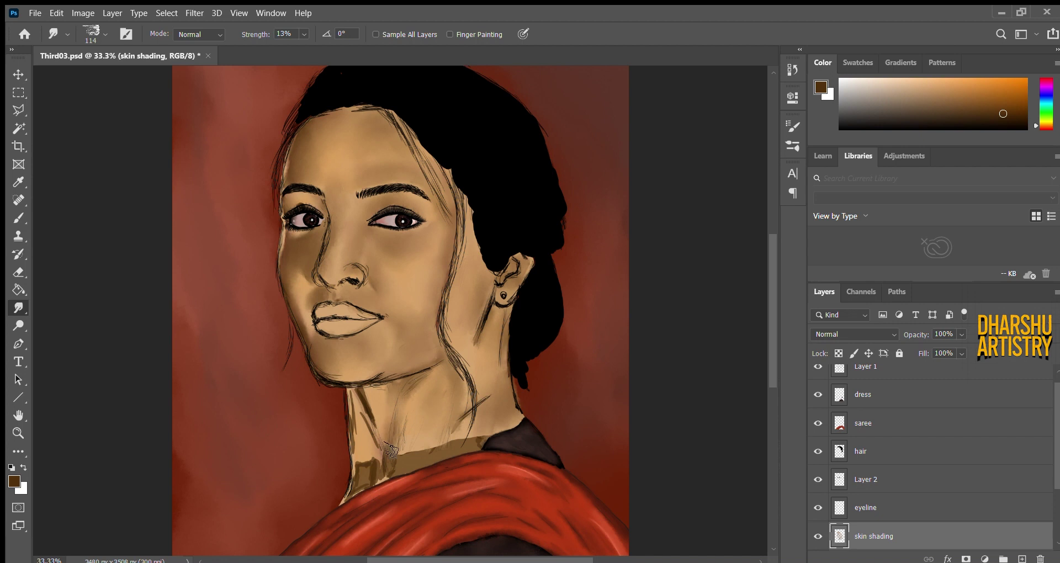
{"action": "mouse_move", "coordinate": [381, 405]}
{"action": "left_mouse_down"}
{"action": "mouse_move", "coordinate": [381, 441]}
{"action": "mouse_move", "coordinate": [369, 431]}
{"action": "mouse_move", "coordinate": [359, 469]}
{"action": "mouse_move", "coordinate": [367, 479]}
{"action": "mouse_move", "coordinate": [436, 448]}
{"action": "mouse_move", "coordinate": [430, 461]}
{"action": "left_mouse_up"}
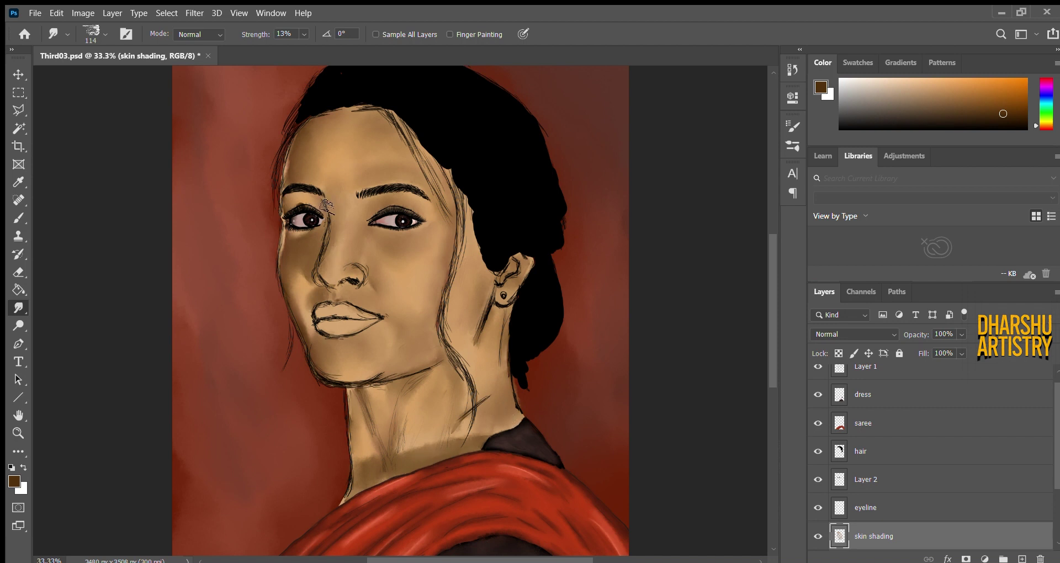
{"action": "key", "text": "ctrl+s"}
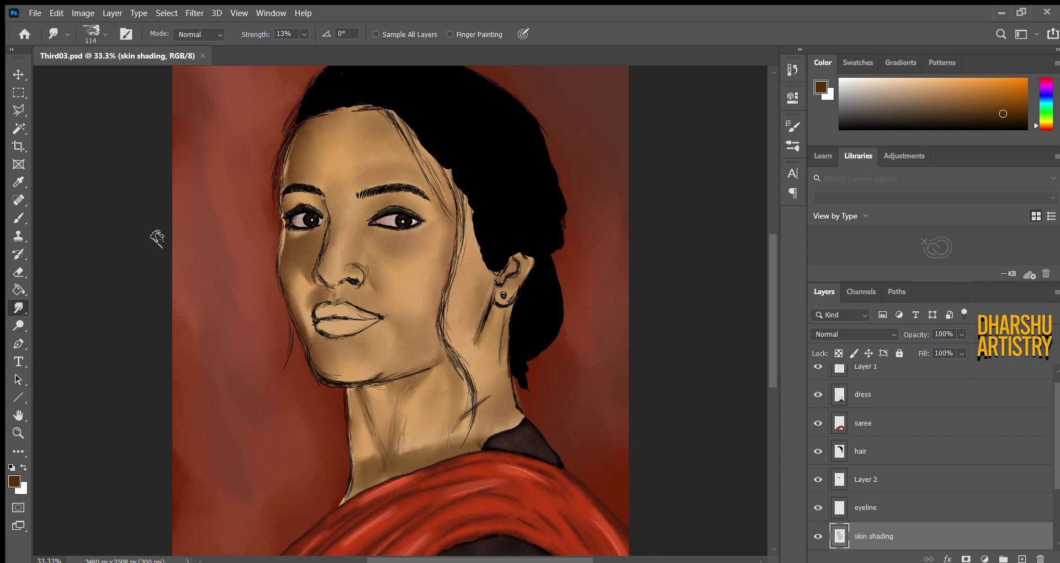
Clean up the cheek's outer edge with the eraser, and deepen and smudge the shadow at the neck's base.
{"action": "left_click", "coordinate": [18, 273]}
{"action": "mouse_move", "coordinate": [305, 313]}
{"action": "left_mouse_down"}
{"action": "mouse_move", "coordinate": [298, 281]}
{"action": "mouse_move", "coordinate": [308, 330]}
{"action": "mouse_move", "coordinate": [287, 273]}
{"action": "mouse_move", "coordinate": [304, 275]}
{"action": "mouse_move", "coordinate": [313, 307]}
{"action": "left_mouse_up"}
{"action": "left_click", "coordinate": [19, 218]}
{"action": "left_click", "coordinate": [18, 307]}
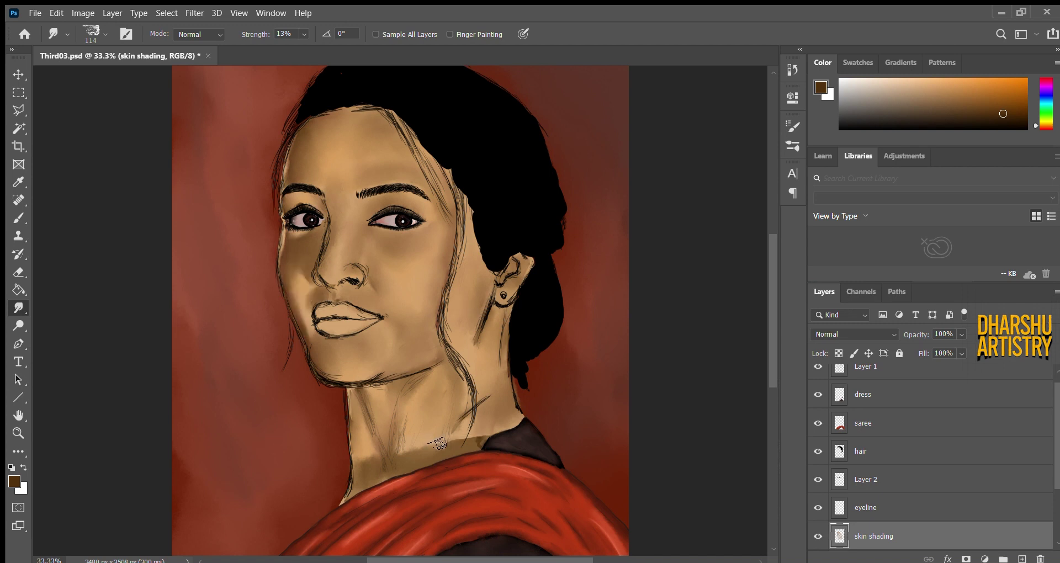
{"action": "mouse_move", "coordinate": [311, 323]}
{"action": "left_mouse_down"}
{"action": "mouse_move", "coordinate": [315, 297]}
{"action": "mouse_move", "coordinate": [313, 332]}
{"action": "mouse_move", "coordinate": [303, 300]}
{"action": "mouse_move", "coordinate": [319, 353]}
{"action": "mouse_move", "coordinate": [309, 287]}
{"action": "left_mouse_up"}
{"action": "left_click", "coordinate": [18, 272]}
{"action": "left_click", "coordinate": [18, 308]}
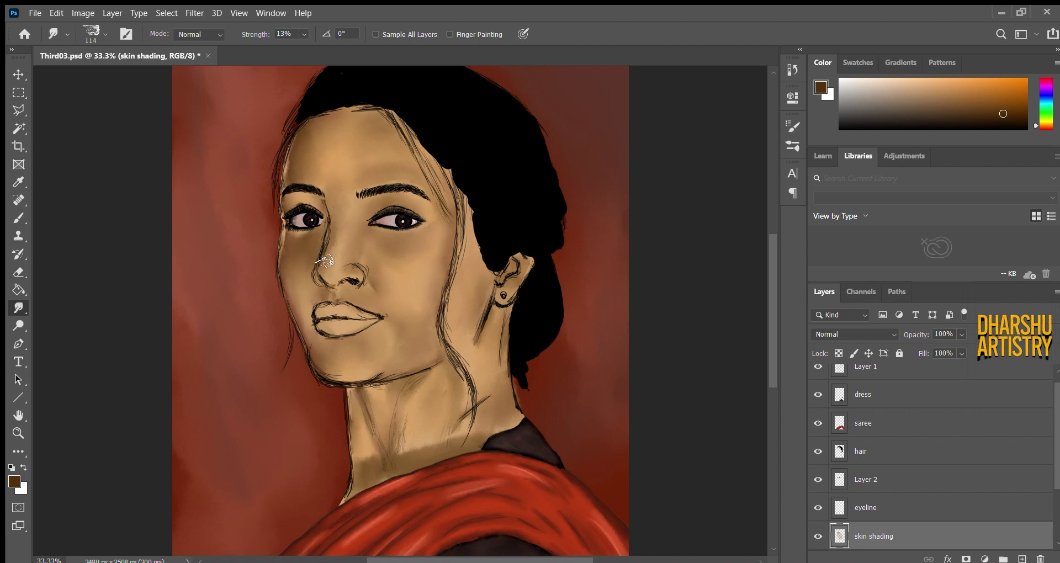
Add a new layer above skin shading and name it shading layer2.
{"action": "left_click", "coordinate": [1022, 559]}
{"action": "double_click", "coordinate": [862, 537]}
{"action": "type", "text": "sha"}
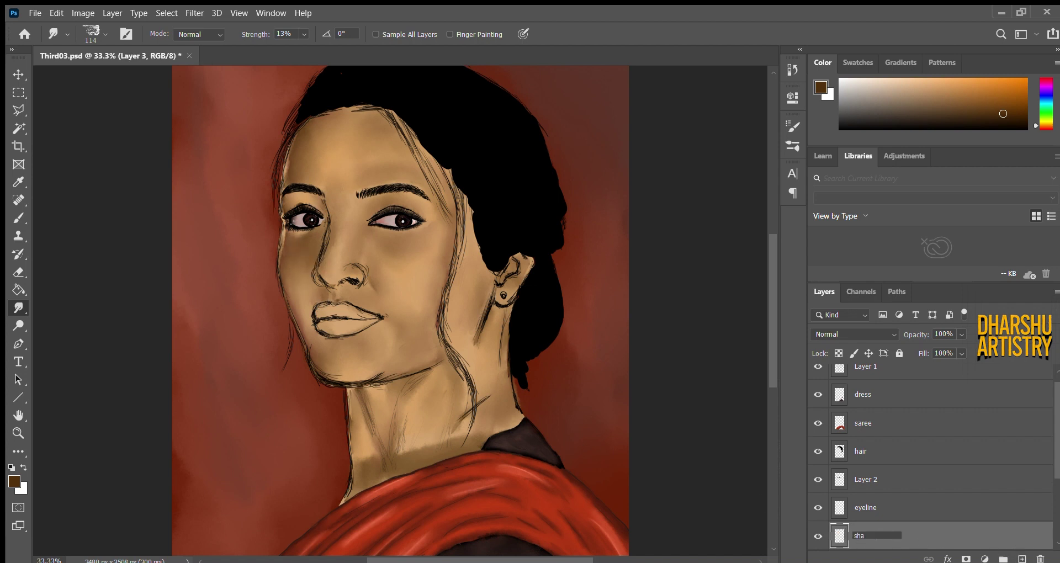
{"action": "type", "text": "ding layer2"}
{"action": "key", "text": "Return"}
Choose a light peach and paint 66% opacity highlights on the forehead, nose, shadowed cheek, chin and around the lips.
{"action": "key", "text": "i"}
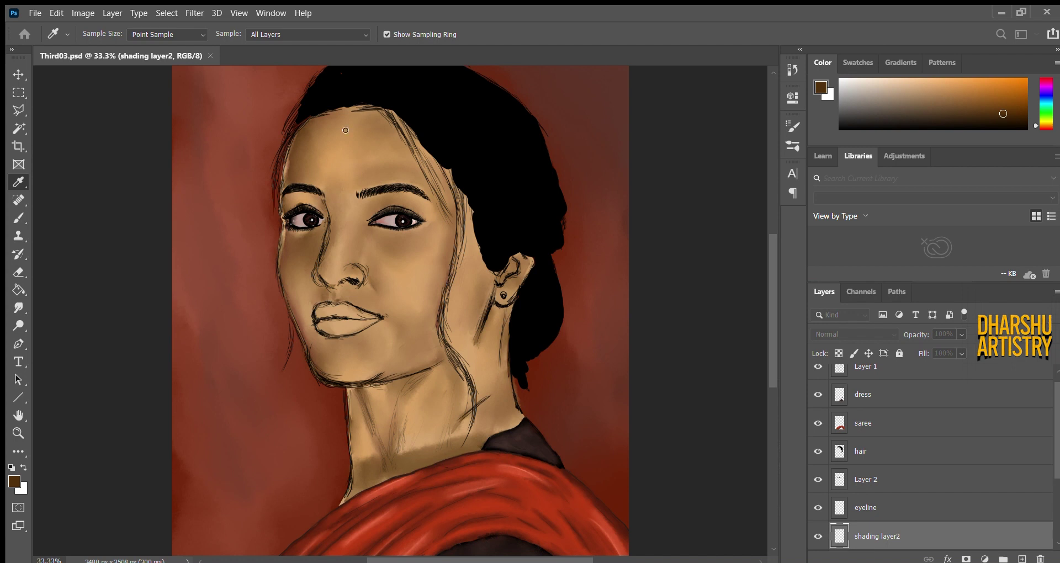
{"action": "left_click", "coordinate": [440, 158]}
{"action": "left_click", "coordinate": [18, 219]}
{"action": "mouse_move", "coordinate": [320, 142]}
{"action": "left_mouse_down"}
{"action": "mouse_move", "coordinate": [319, 174]}
{"action": "mouse_move", "coordinate": [347, 137]}
{"action": "mouse_move", "coordinate": [381, 126]}
{"action": "mouse_move", "coordinate": [338, 199]}
{"action": "mouse_move", "coordinate": [354, 272]}
{"action": "mouse_move", "coordinate": [398, 141]}
{"action": "mouse_move", "coordinate": [389, 160]}
{"action": "mouse_move", "coordinate": [350, 176]}
{"action": "left_mouse_up"}
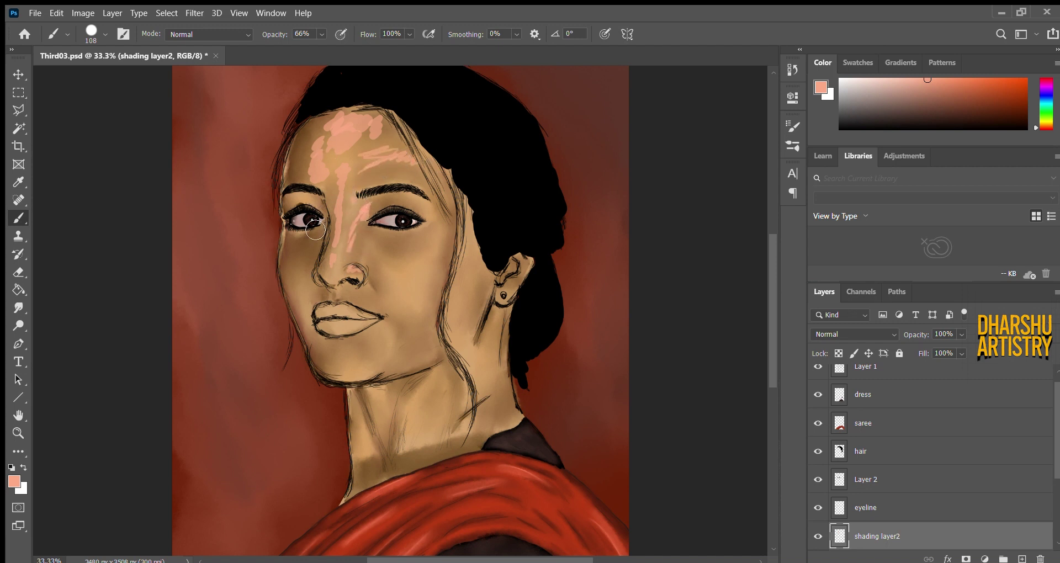
{"action": "mouse_move", "coordinate": [303, 251]}
{"action": "left_mouse_down"}
{"action": "mouse_move", "coordinate": [298, 278]}
{"action": "mouse_move", "coordinate": [310, 286]}
{"action": "mouse_move", "coordinate": [294, 295]}
{"action": "mouse_move", "coordinate": [311, 292]}
{"action": "mouse_move", "coordinate": [312, 344]}
{"action": "mouse_move", "coordinate": [340, 380]}
{"action": "mouse_move", "coordinate": [344, 362]}
{"action": "mouse_move", "coordinate": [366, 361]}
{"action": "mouse_move", "coordinate": [364, 378]}
{"action": "left_mouse_up"}
{"action": "left_click_drag", "start_coordinate": [390, 312], "coordinate": [370, 306]}
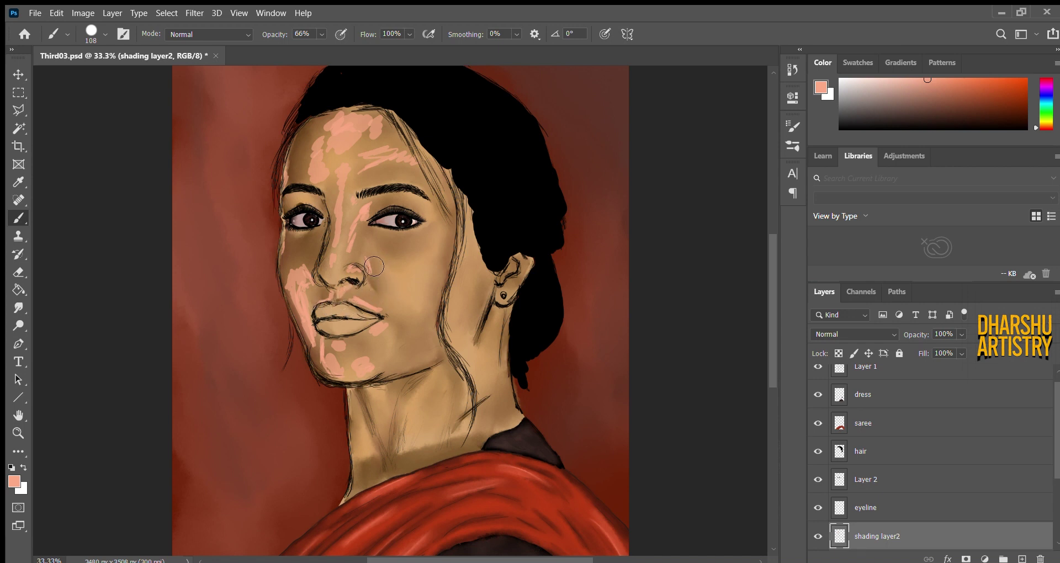
Paint peach highlight strokes across the broad cheek, the area in front of the ear, and the neck.
{"action": "mouse_move", "coordinate": [382, 257]}
{"action": "left_mouse_down"}
{"action": "mouse_move", "coordinate": [396, 269]}
{"action": "mouse_move", "coordinate": [442, 244]}
{"action": "mouse_move", "coordinate": [433, 212]}
{"action": "left_mouse_up"}
{"action": "mouse_move", "coordinate": [425, 266]}
{"action": "left_mouse_down"}
{"action": "mouse_move", "coordinate": [415, 317]}
{"action": "mouse_move", "coordinate": [476, 247]}
{"action": "mouse_move", "coordinate": [462, 338]}
{"action": "left_mouse_up"}
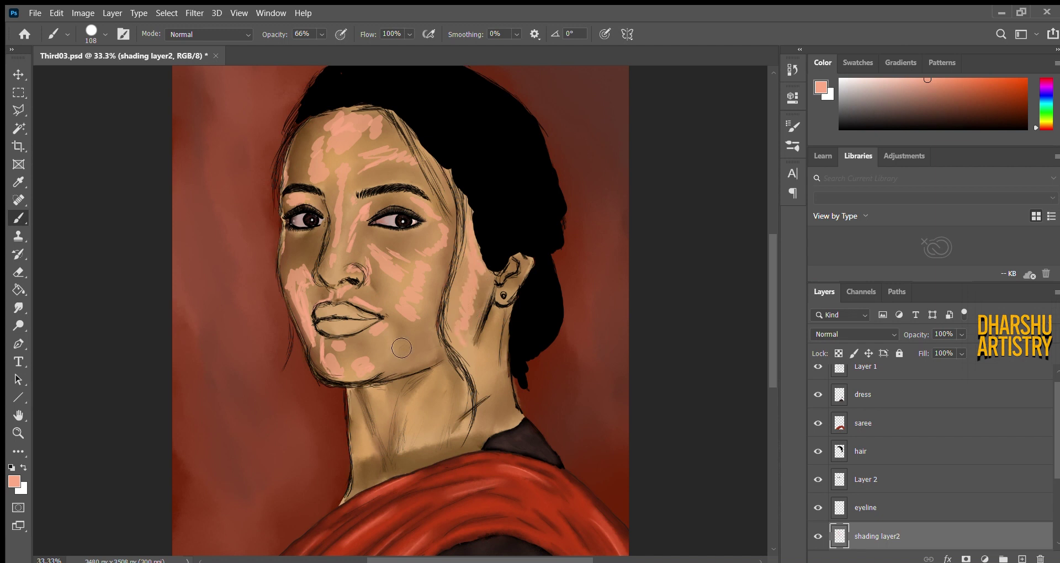
{"action": "mouse_move", "coordinate": [387, 401]}
{"action": "left_mouse_down"}
{"action": "mouse_move", "coordinate": [387, 442]}
{"action": "mouse_move", "coordinate": [367, 447]}
{"action": "mouse_move", "coordinate": [368, 461]}
{"action": "left_mouse_up"}
{"action": "left_click_drag", "start_coordinate": [441, 366], "coordinate": [418, 413]}
{"action": "left_click_drag", "start_coordinate": [416, 442], "coordinate": [450, 421]}
{"action": "mouse_move", "coordinate": [492, 363]}
{"action": "left_mouse_down"}
{"action": "mouse_move", "coordinate": [514, 331]}
{"action": "mouse_move", "coordinate": [505, 406]}
{"action": "mouse_move", "coordinate": [490, 407]}
{"action": "mouse_move", "coordinate": [463, 444]}
{"action": "left_mouse_up"}
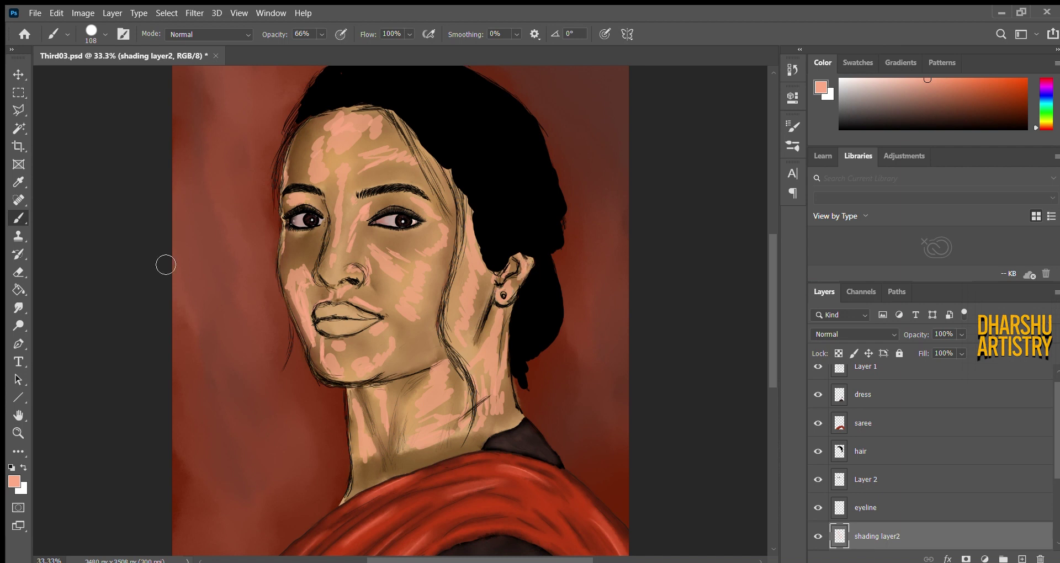
Smudge the peach highlights on the forehead, both cheeks, chin, ear area and neck at 13% strength to blend them into the skin.
{"action": "left_click", "coordinate": [18, 307]}
{"action": "mouse_move", "coordinate": [311, 168]}
{"action": "left_mouse_down"}
{"action": "mouse_move", "coordinate": [316, 148]}
{"action": "mouse_move", "coordinate": [322, 186]}
{"action": "left_mouse_up"}
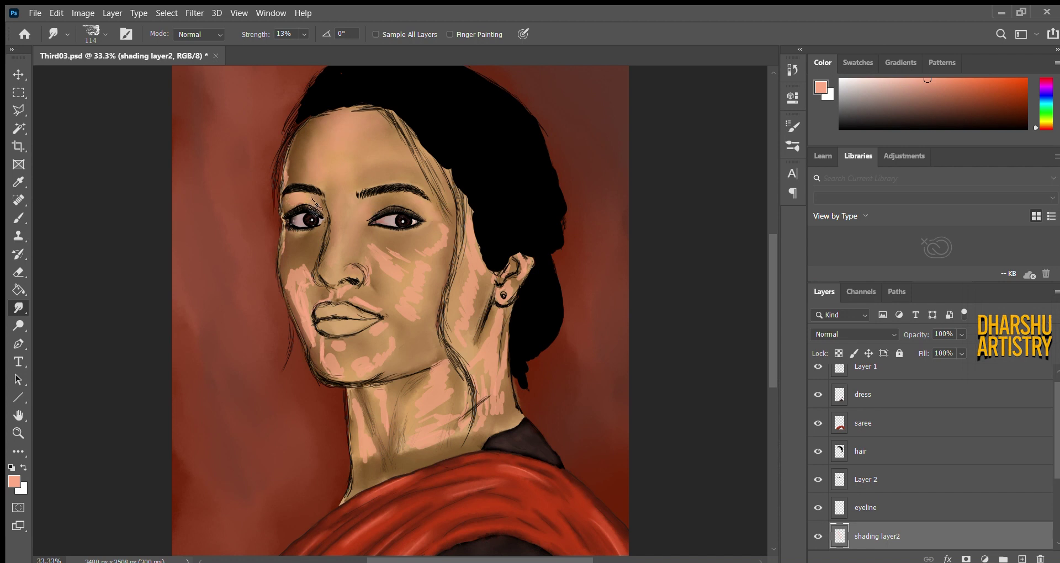
{"action": "mouse_move", "coordinate": [305, 275]}
{"action": "left_mouse_down"}
{"action": "mouse_move", "coordinate": [292, 272]}
{"action": "mouse_move", "coordinate": [309, 328]}
{"action": "mouse_move", "coordinate": [312, 284]}
{"action": "left_mouse_up"}
{"action": "mouse_move", "coordinate": [312, 333]}
{"action": "left_mouse_down"}
{"action": "mouse_move", "coordinate": [320, 367]}
{"action": "mouse_move", "coordinate": [321, 353]}
{"action": "mouse_move", "coordinate": [362, 367]}
{"action": "mouse_move", "coordinate": [387, 358]}
{"action": "mouse_move", "coordinate": [389, 323]}
{"action": "mouse_move", "coordinate": [350, 288]}
{"action": "mouse_move", "coordinate": [333, 301]}
{"action": "mouse_move", "coordinate": [374, 282]}
{"action": "left_mouse_up"}
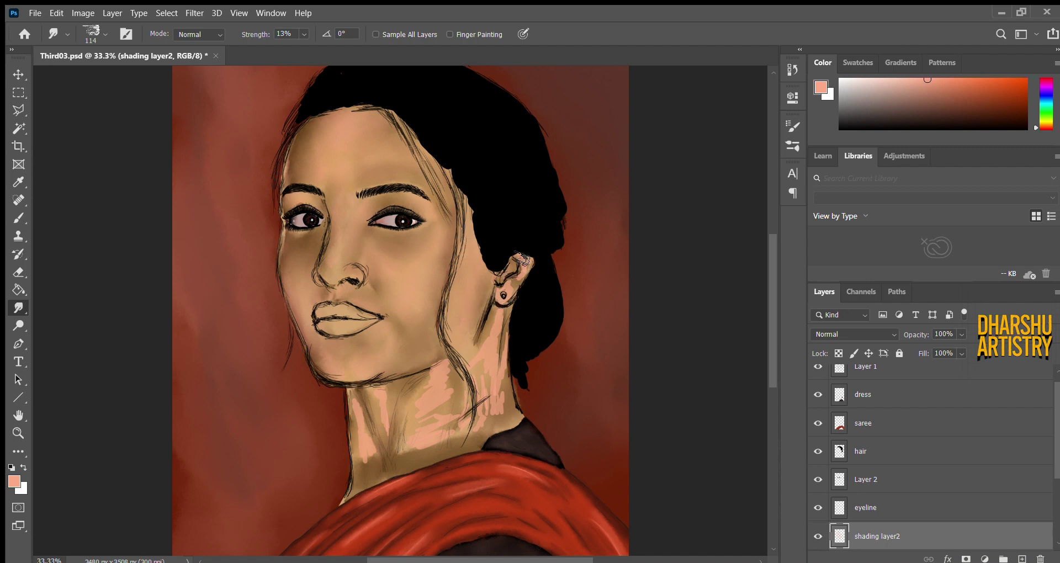
{"action": "mouse_move", "coordinate": [487, 355]}
{"action": "left_mouse_down"}
{"action": "mouse_move", "coordinate": [502, 314]}
{"action": "mouse_move", "coordinate": [499, 408]}
{"action": "mouse_move", "coordinate": [475, 436]}
{"action": "mouse_move", "coordinate": [422, 439]}
{"action": "mouse_move", "coordinate": [456, 394]}
{"action": "mouse_move", "coordinate": [447, 380]}
{"action": "mouse_move", "coordinate": [378, 399]}
{"action": "mouse_move", "coordinate": [370, 460]}
{"action": "left_mouse_up"}
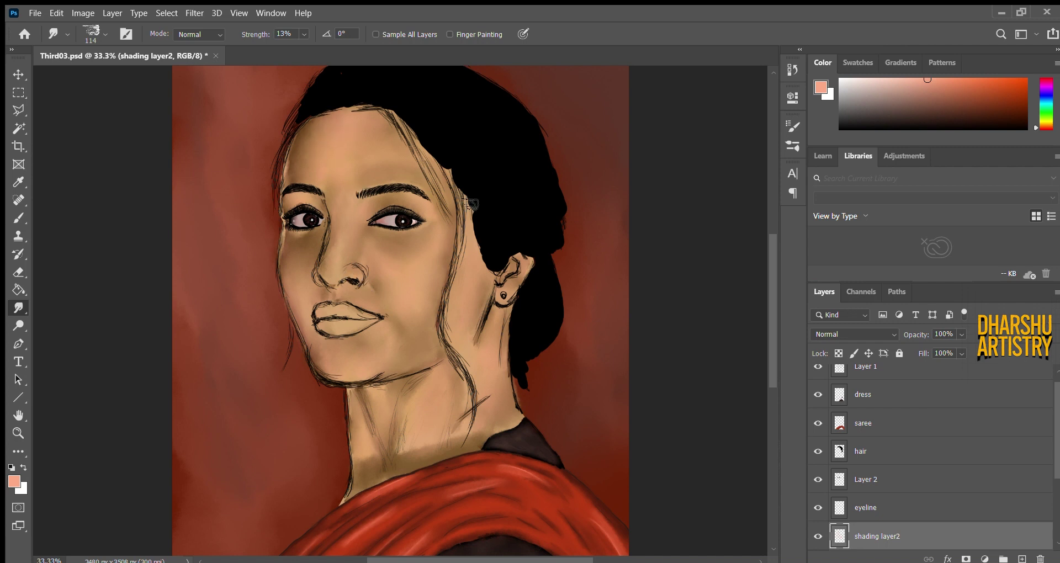
Paint extra peach patches at 66% opacity on both cheeks and smudge them into the surrounding skin.
{"action": "key", "text": "b"}
{"action": "mouse_move", "coordinate": [420, 338]}
{"action": "left_mouse_down"}
{"action": "mouse_move", "coordinate": [408, 276]}
{"action": "mouse_move", "coordinate": [418, 309]}
{"action": "left_mouse_up"}
{"action": "left_click_drag", "start_coordinate": [296, 268], "coordinate": [311, 292]}
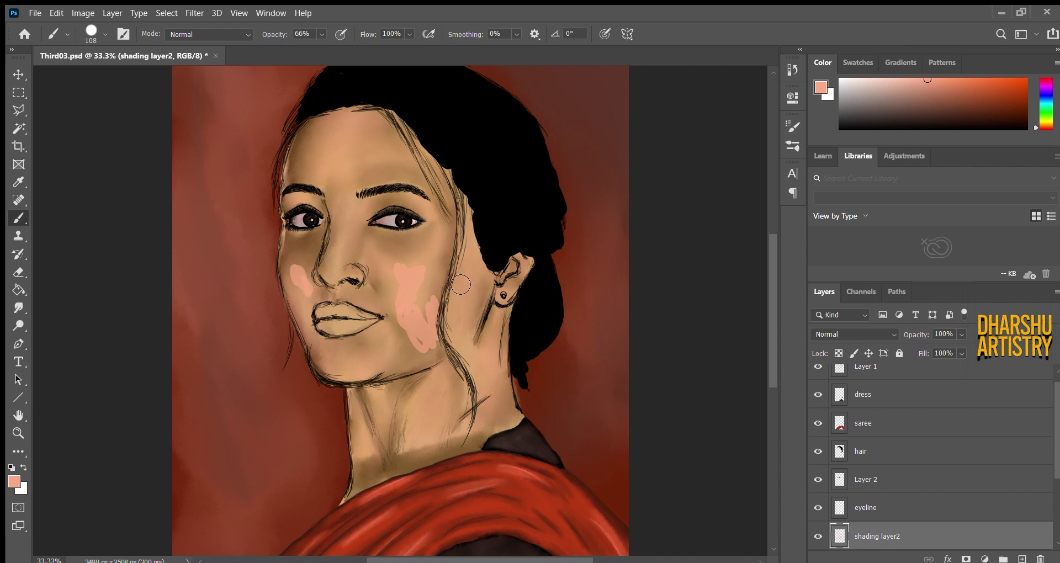
{"action": "left_click", "coordinate": [18, 308]}
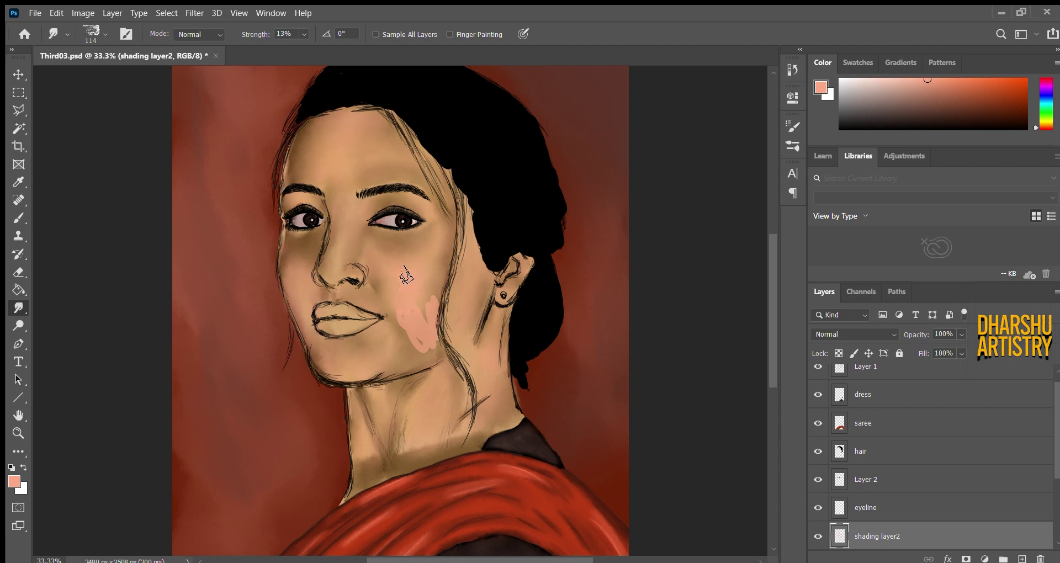
{"action": "left_click_drag", "start_coordinate": [418, 345], "coordinate": [432, 337]}
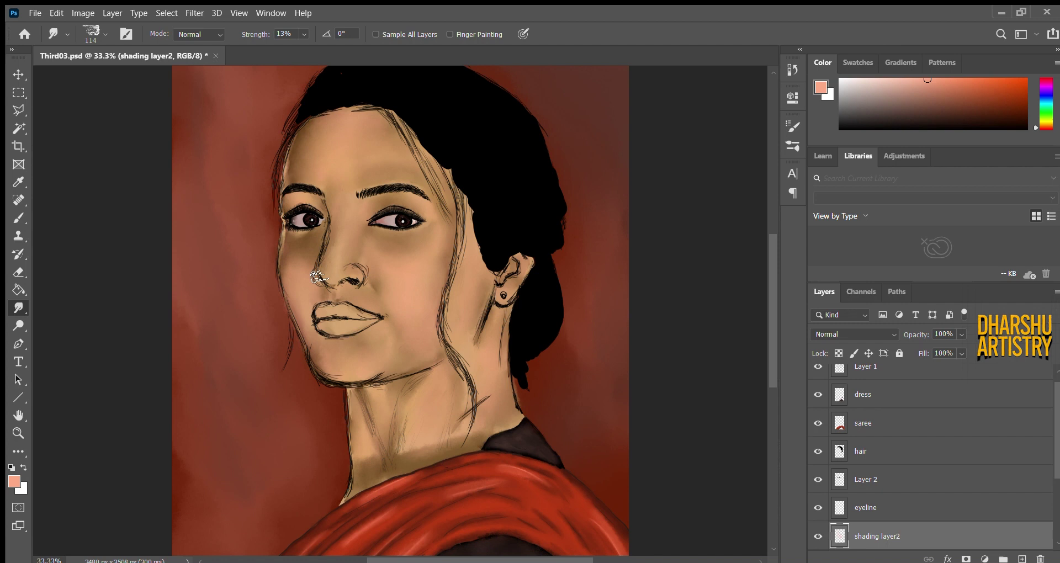
{"action": "scroll", "coordinate": [878, 509], "scroll_direction": "down", "scroll_amount": 3}
{"action": "left_click_drag", "start_coordinate": [879, 505], "coordinate": [881, 496]}
{"action": "key", "text": "ctrl+z"}
{"action": "key", "text": "ctrl+z"}
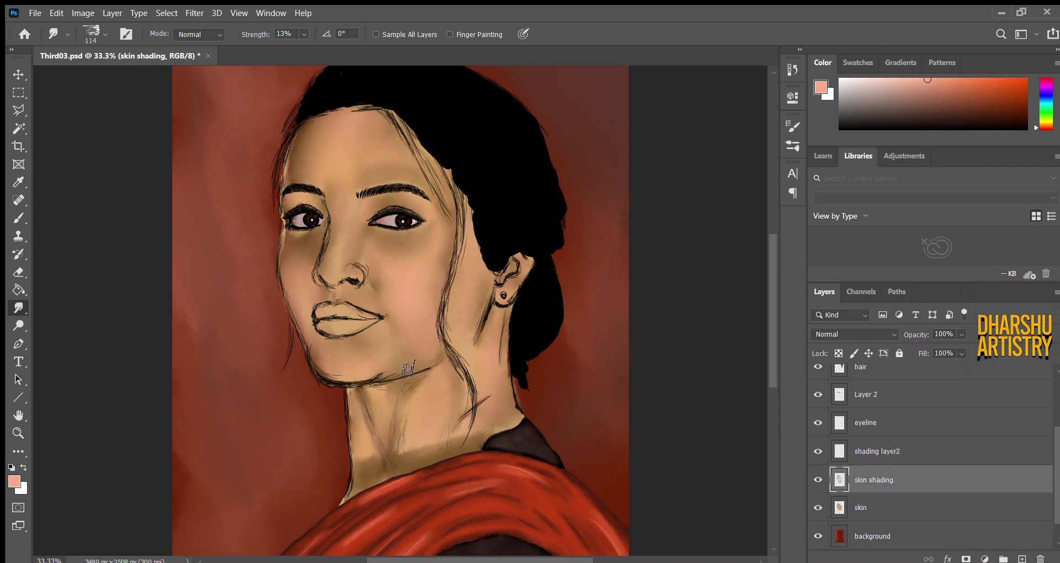
Erase some of the peach on the broad cheek's lower part on shading layer2 and smudge the area smooth at 13% strength.
{"action": "left_click", "coordinate": [857, 451]}
{"action": "left_click", "coordinate": [818, 452]}
{"action": "left_click", "coordinate": [818, 451]}
{"action": "key", "text": "e"}
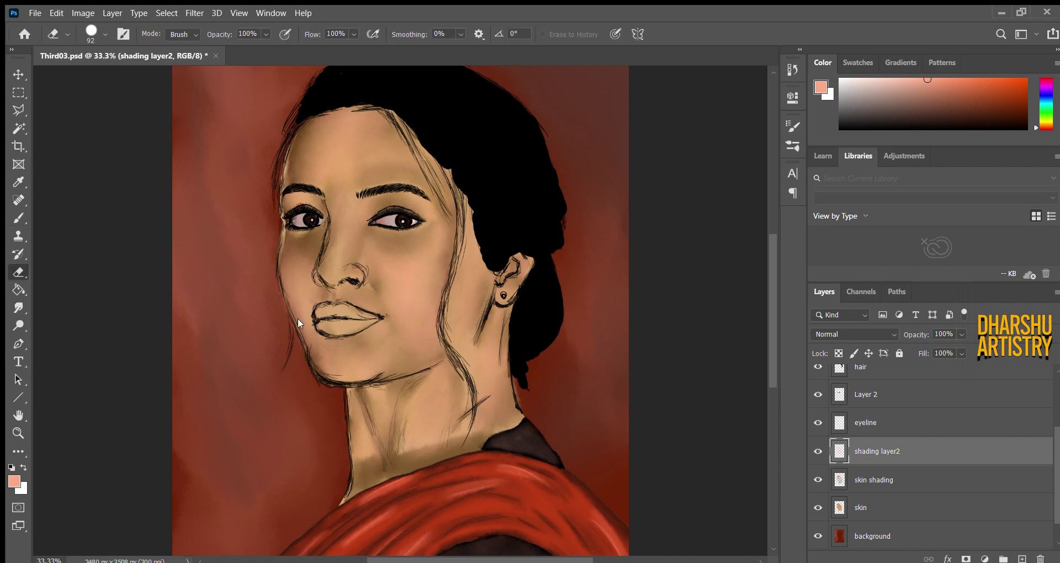
{"action": "left_click_drag", "start_coordinate": [402, 331], "coordinate": [426, 353]}
{"action": "left_click", "coordinate": [19, 308]}
{"action": "left_click_drag", "start_coordinate": [402, 320], "coordinate": [430, 340]}
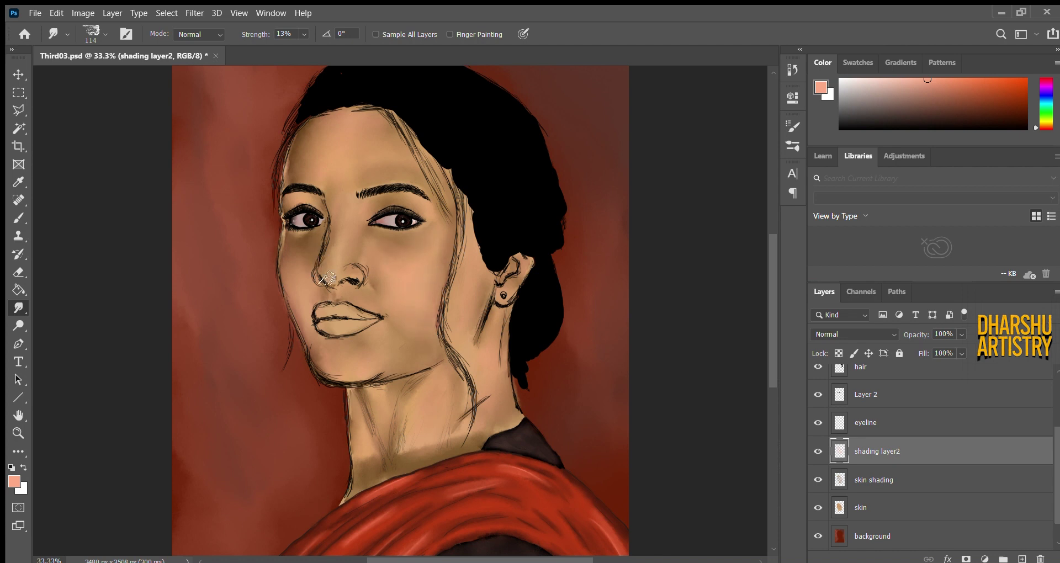
Add a new layer above shading layer2 and name it lips.
{"action": "left_click", "coordinate": [1022, 559]}
{"action": "double_click", "coordinate": [865, 451]}
{"action": "type", "text": "lips"}
{"action": "key", "text": "Return"}
Hide Layer 1 and outline both lips in reddish brown on the lips layer, tidying the lower lip's edge with the eraser.
{"action": "key", "text": "ctrl+plus"}
{"action": "key", "text": "ctrl+plus"}
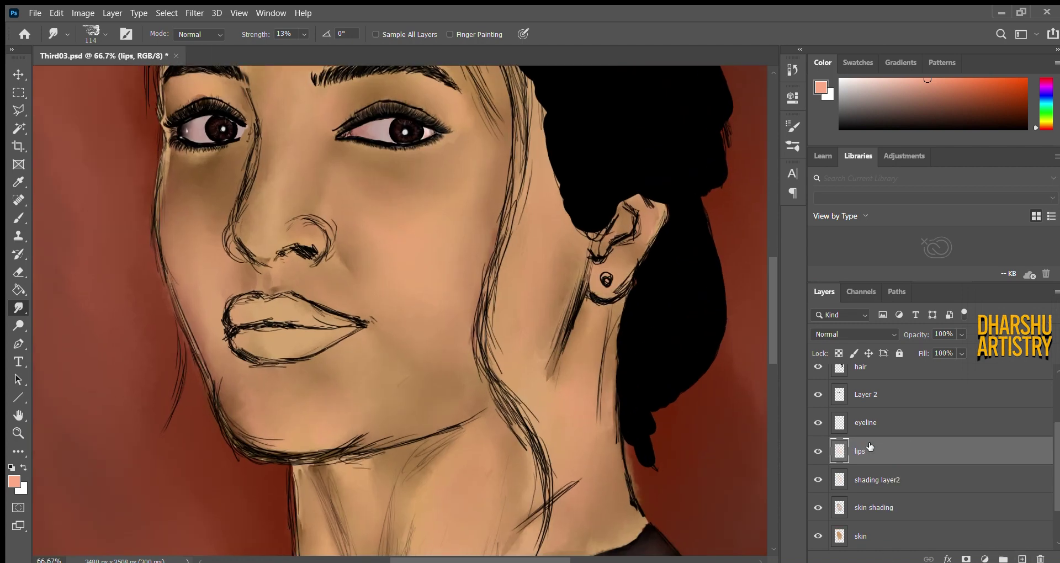
{"action": "scroll", "coordinate": [870, 448], "scroll_direction": "down", "scroll_amount": 2}
{"action": "scroll", "coordinate": [159, 410], "scroll_direction": "left", "scroll_amount": 2}
{"action": "key", "text": "ctrl+plus"}
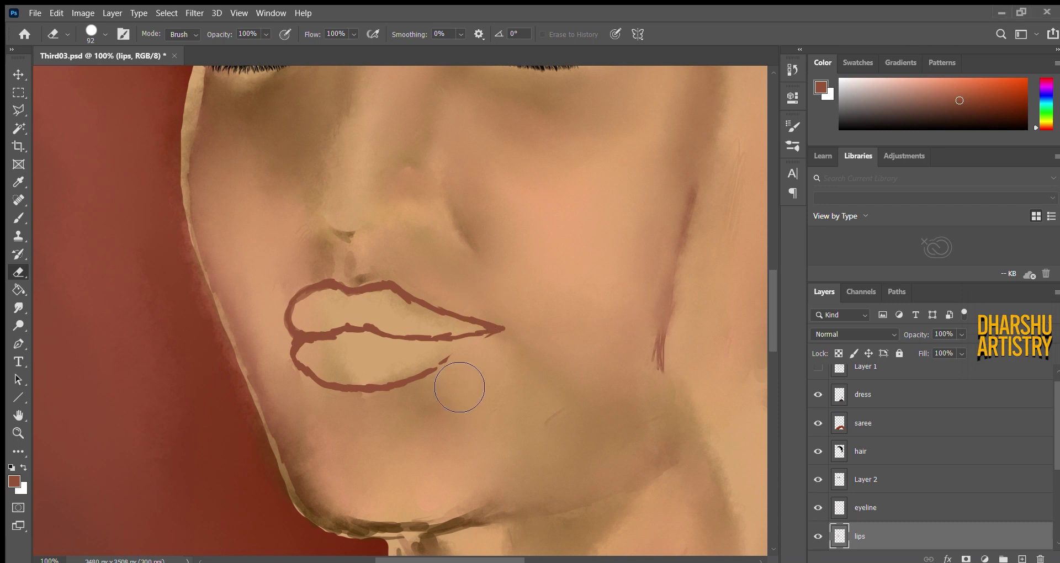
{"action": "left_click", "coordinate": [18, 218]}
{"action": "left_click_drag", "start_coordinate": [432, 377], "coordinate": [496, 333]}
{"action": "key", "text": "e"}
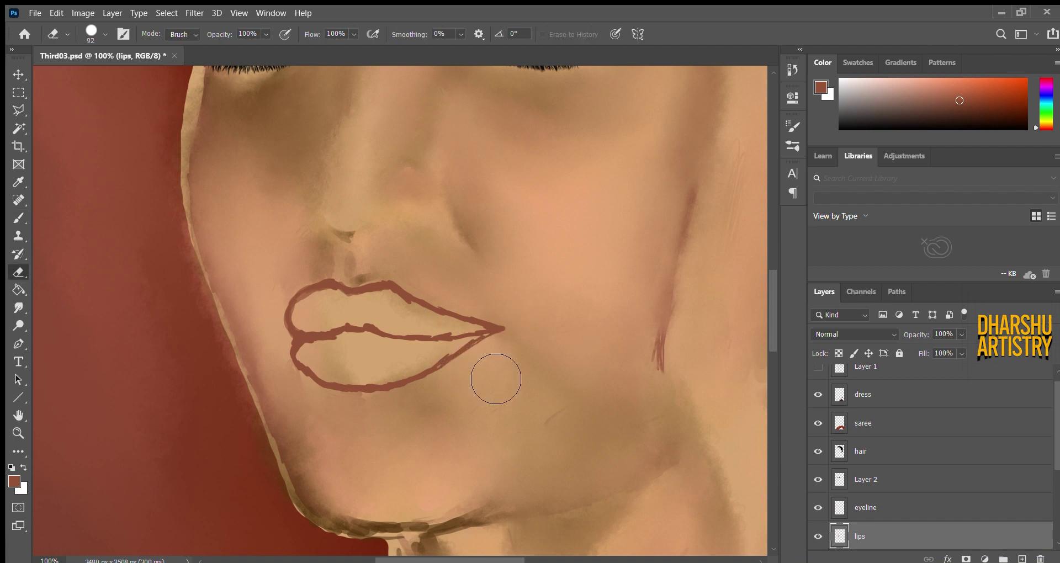
{"action": "key", "text": "i"}
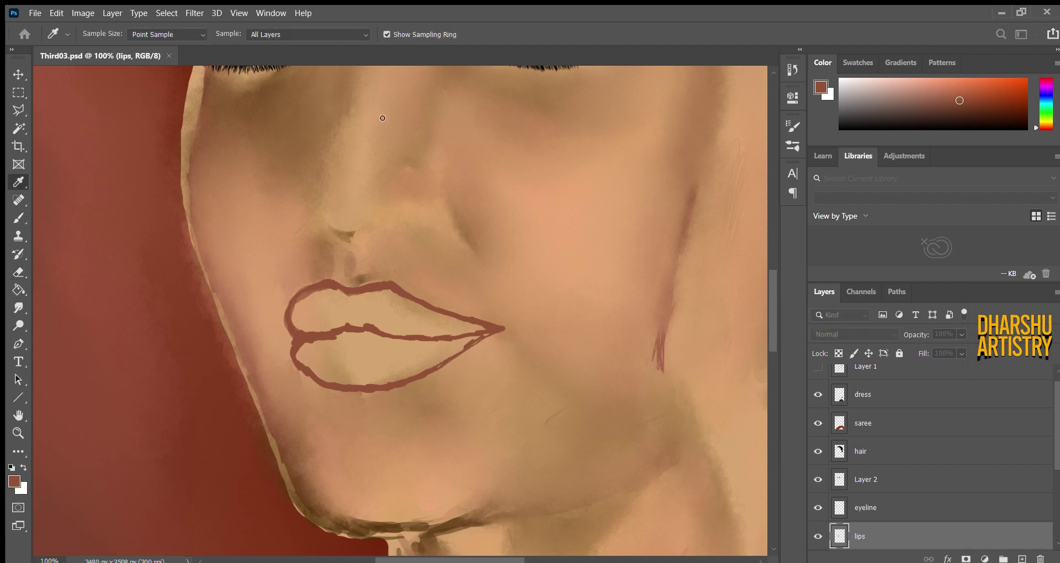
Choose a coral red and fill the upper lip inside its outline, using a small brush toward the pointed corner.
{"action": "key", "text": "e"}
{"action": "key", "text": "bracketright"}
{"action": "key", "text": "bracketright"}
{"action": "key", "text": "bracketright"}
{"action": "key", "text": "bracketright"}
{"action": "key", "text": "bracketright"}
{"action": "key", "text": "b"}
{"action": "left_click", "coordinate": [320, 317]}
{"action": "mouse_move", "coordinate": [331, 317]}
{"action": "left_mouse_down"}
{"action": "mouse_move", "coordinate": [329, 329]}
{"action": "mouse_move", "coordinate": [297, 317]}
{"action": "mouse_move", "coordinate": [310, 299]}
{"action": "mouse_move", "coordinate": [328, 329]}
{"action": "mouse_move", "coordinate": [395, 296]}
{"action": "mouse_move", "coordinate": [412, 315]}
{"action": "mouse_move", "coordinate": [362, 309]}
{"action": "mouse_move", "coordinate": [328, 329]}
{"action": "mouse_move", "coordinate": [442, 331]}
{"action": "mouse_move", "coordinate": [329, 330]}
{"action": "left_mouse_up"}
{"action": "left_click_drag", "start_coordinate": [437, 320], "coordinate": [466, 328]}
{"action": "key", "text": "bracketleft"}
{"action": "key", "text": "bracketleft"}
{"action": "key", "text": "bracketleft"}
{"action": "key", "text": "bracketleft"}
{"action": "key", "text": "bracketleft"}
{"action": "key", "text": "bracketleft"}
{"action": "key", "text": "bracketleft"}
{"action": "key", "text": "bracketleft"}
{"action": "key", "text": "bracketleft"}
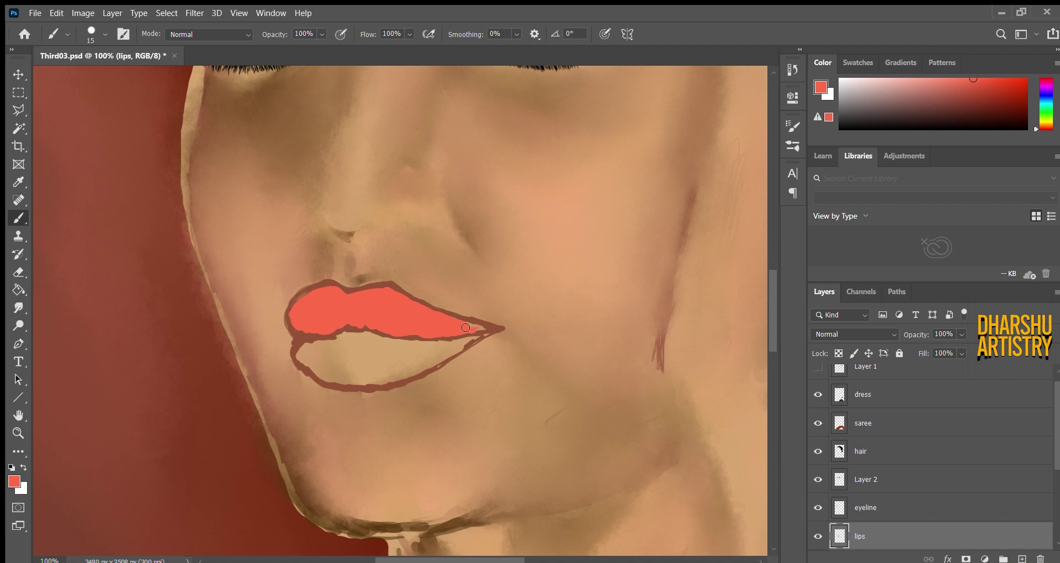
Fill the lower lip with the same coral red up to its outline, and save the document.
{"action": "key", "text": "bracketright"}
{"action": "key", "text": "bracketright"}
{"action": "key", "text": "bracketright"}
{"action": "key", "text": "bracketright"}
{"action": "key", "text": "bracketright"}
{"action": "key", "text": "bracketright"}
{"action": "key", "text": "bracketright"}
{"action": "mouse_move", "coordinate": [351, 356]}
{"action": "left_mouse_down"}
{"action": "mouse_move", "coordinate": [350, 338]}
{"action": "mouse_move", "coordinate": [414, 345]}
{"action": "mouse_move", "coordinate": [343, 336]}
{"action": "mouse_move", "coordinate": [462, 345]}
{"action": "mouse_move", "coordinate": [381, 383]}
{"action": "mouse_move", "coordinate": [320, 378]}
{"action": "mouse_move", "coordinate": [301, 345]}
{"action": "mouse_move", "coordinate": [329, 343]}
{"action": "mouse_move", "coordinate": [312, 356]}
{"action": "mouse_move", "coordinate": [334, 367]}
{"action": "mouse_move", "coordinate": [357, 350]}
{"action": "mouse_move", "coordinate": [398, 362]}
{"action": "mouse_move", "coordinate": [348, 375]}
{"action": "mouse_move", "coordinate": [436, 356]}
{"action": "mouse_move", "coordinate": [411, 351]}
{"action": "left_mouse_up"}
{"action": "key", "text": "ctrl+z"}
{"action": "key", "text": "ctrl+z"}
{"action": "key", "text": "bracketleft"}
{"action": "key", "text": "bracketleft"}
{"action": "key", "text": "bracketleft"}
{"action": "key", "text": "bracketleft"}
{"action": "key", "text": "bracketleft"}
{"action": "key", "text": "bracketleft"}
{"action": "key", "text": "bracketleft"}
{"action": "key", "text": "bracketleft"}
{"action": "key", "text": "bracketleft"}
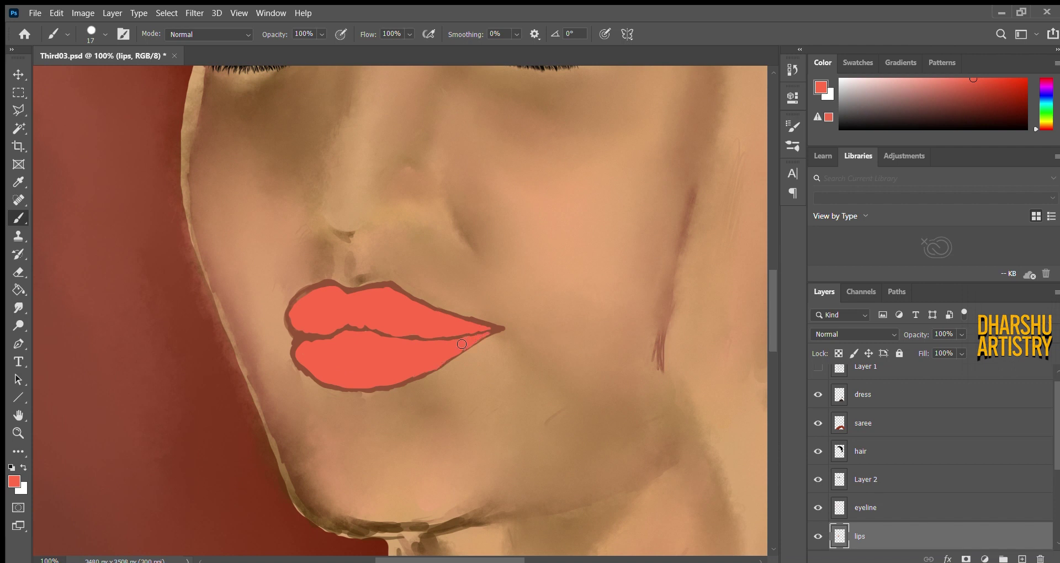
{"action": "key", "text": "ctrl+s"}
Choose a darker red and paint fine crease and shadow strokes across the upper and lower lips and into the mouth corner.
{"action": "key", "text": "i"}
{"action": "left_click", "coordinate": [383, 172]}
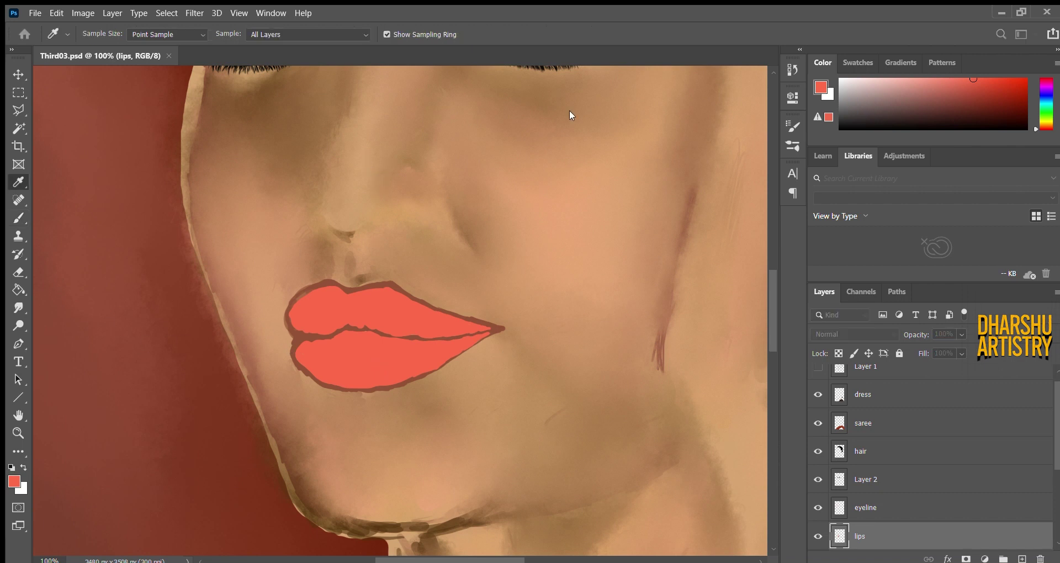
{"action": "left_click", "coordinate": [571, 114]}
{"action": "left_click_drag", "start_coordinate": [301, 298], "coordinate": [296, 326]}
{"action": "mouse_move", "coordinate": [307, 299]}
{"action": "left_mouse_down"}
{"action": "mouse_move", "coordinate": [302, 323]}
{"action": "mouse_move", "coordinate": [360, 302]}
{"action": "mouse_move", "coordinate": [494, 329]}
{"action": "left_mouse_up"}
{"action": "left_click_drag", "start_coordinate": [367, 326], "coordinate": [413, 328]}
{"action": "mouse_move", "coordinate": [313, 353]}
{"action": "left_mouse_down"}
{"action": "mouse_move", "coordinate": [335, 378]}
{"action": "mouse_move", "coordinate": [307, 364]}
{"action": "mouse_move", "coordinate": [310, 344]}
{"action": "mouse_move", "coordinate": [355, 340]}
{"action": "mouse_move", "coordinate": [344, 331]}
{"action": "mouse_move", "coordinate": [358, 342]}
{"action": "mouse_move", "coordinate": [342, 385]}
{"action": "mouse_move", "coordinate": [364, 387]}
{"action": "mouse_move", "coordinate": [402, 365]}
{"action": "mouse_move", "coordinate": [370, 334]}
{"action": "mouse_move", "coordinate": [412, 346]}
{"action": "mouse_move", "coordinate": [393, 374]}
{"action": "mouse_move", "coordinate": [432, 371]}
{"action": "mouse_move", "coordinate": [358, 372]}
{"action": "mouse_move", "coordinate": [390, 378]}
{"action": "mouse_move", "coordinate": [481, 336]}
{"action": "mouse_move", "coordinate": [432, 344]}
{"action": "mouse_move", "coordinate": [455, 344]}
{"action": "left_mouse_up"}
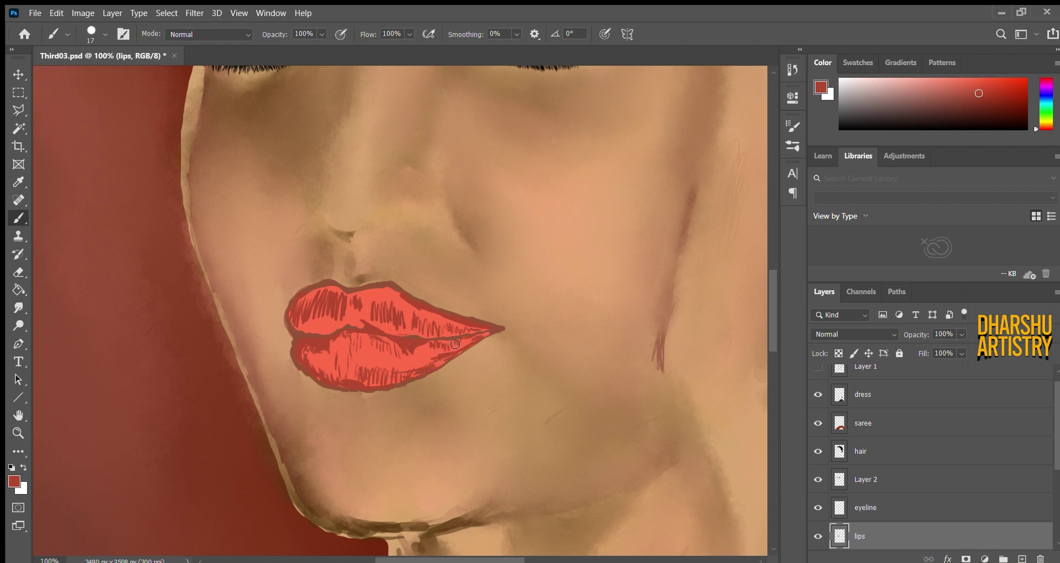
{"action": "left_click", "coordinate": [19, 308]}
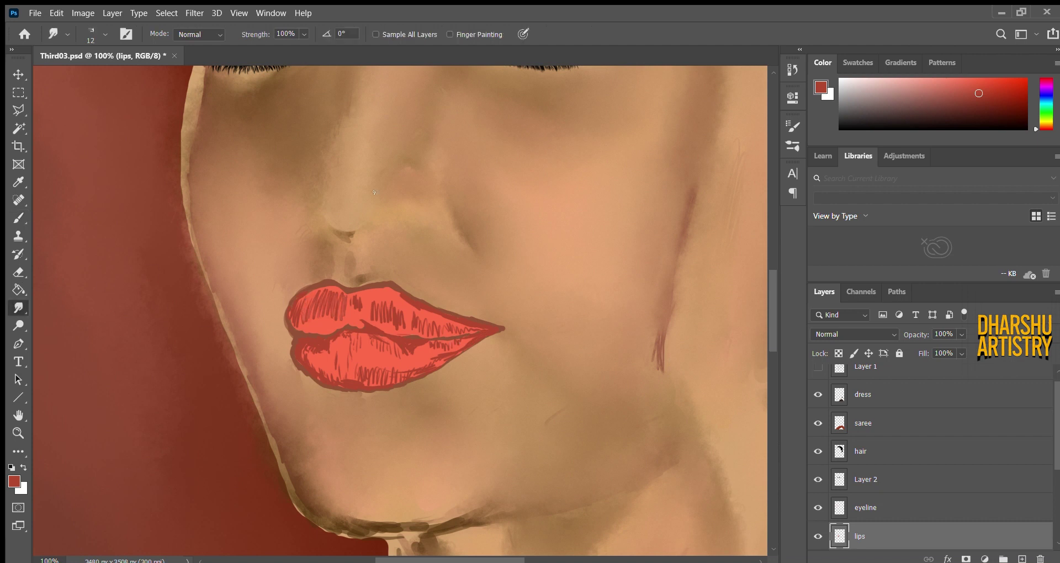
{"action": "key", "text": "b"}
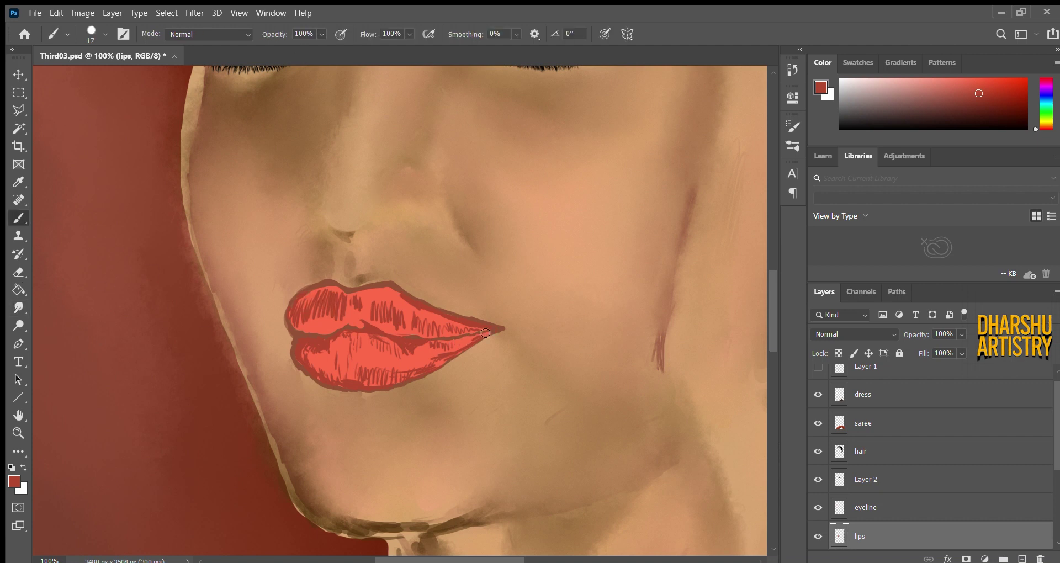
{"action": "left_click_drag", "start_coordinate": [485, 332], "coordinate": [457, 341]}
Smudge the dark red strokes on both lips at 50% strength into soft shading.
{"action": "key", "text": "r"}
{"action": "key", "text": "bracketright"}
{"action": "key", "text": "5"}
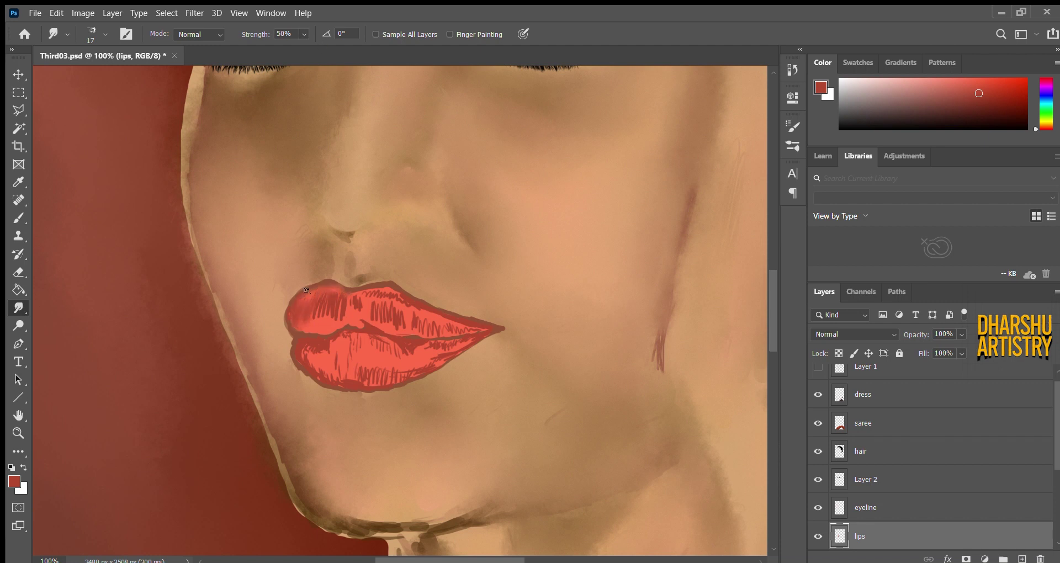
{"action": "left_click_drag", "start_coordinate": [344, 307], "coordinate": [340, 321]}
{"action": "mouse_move", "coordinate": [399, 296]}
{"action": "left_mouse_down"}
{"action": "mouse_move", "coordinate": [383, 299]}
{"action": "mouse_move", "coordinate": [412, 323]}
{"action": "mouse_move", "coordinate": [466, 329]}
{"action": "left_mouse_up"}
{"action": "left_click_drag", "start_coordinate": [396, 380], "coordinate": [381, 371]}
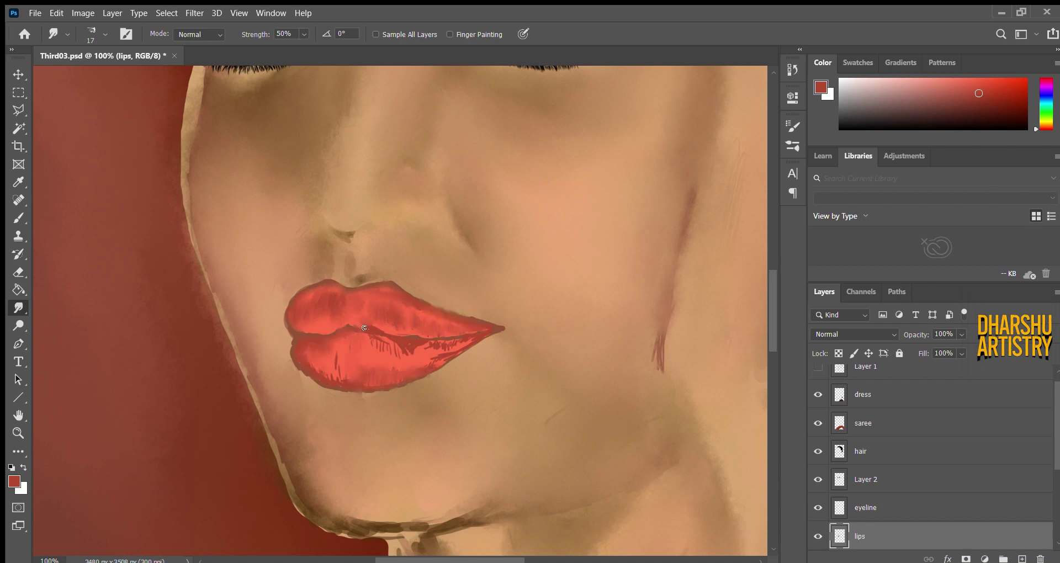
{"action": "left_click_drag", "start_coordinate": [399, 339], "coordinate": [403, 355]}
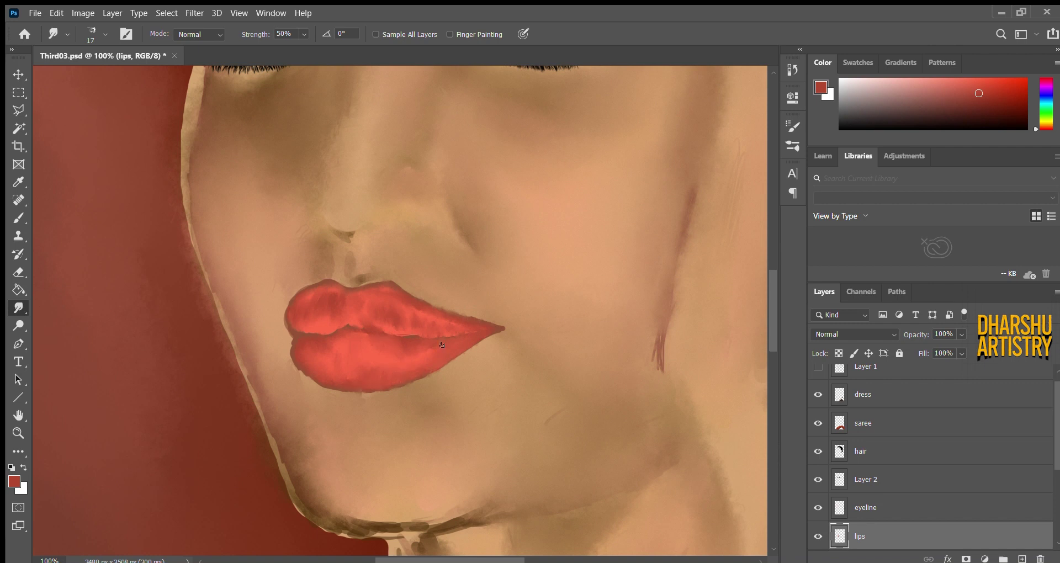
Show Layer 1 again to view the line sketch over the whole portrait.
{"action": "key", "text": "ctrl+minus"}
{"action": "key", "text": "ctrl+minus"}
{"action": "key", "text": "ctrl+minus"}
{"action": "key", "text": "ctrl+minus"}
{"action": "left_click", "coordinate": [818, 367]}
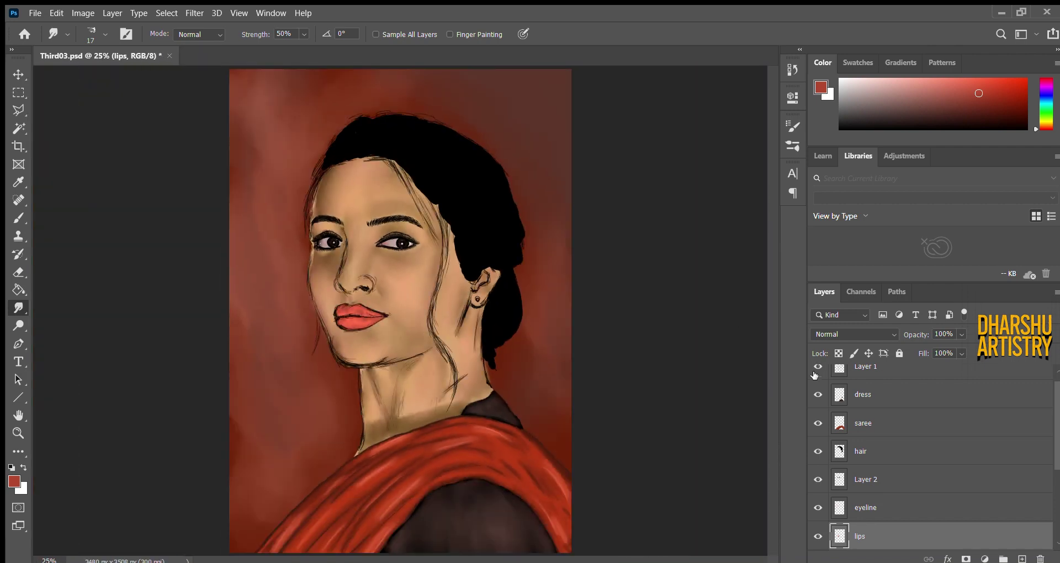